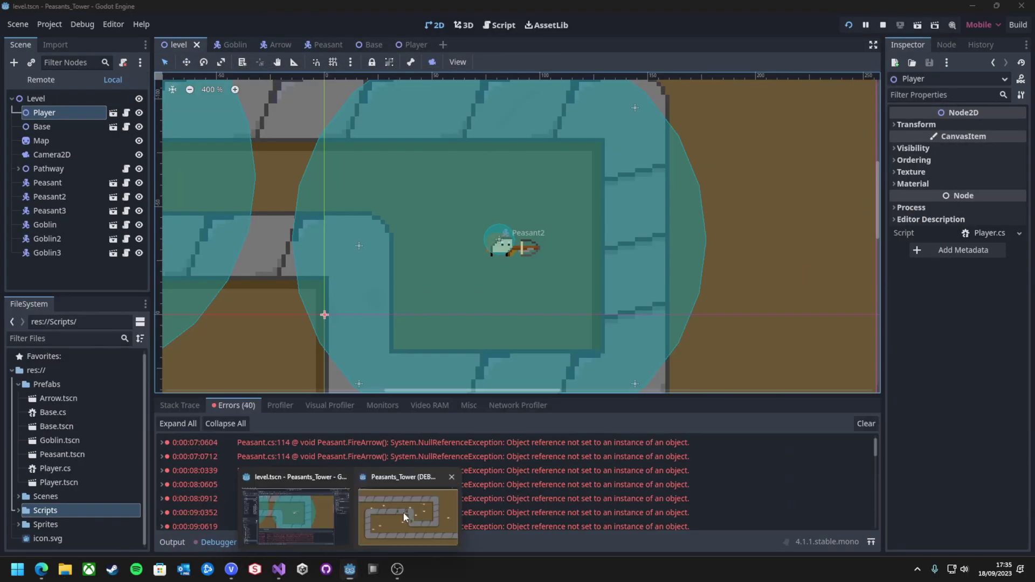
# Bring the running Peasants_Tower debug game to the front, check it, and close it
pyautogui.click(403, 512)
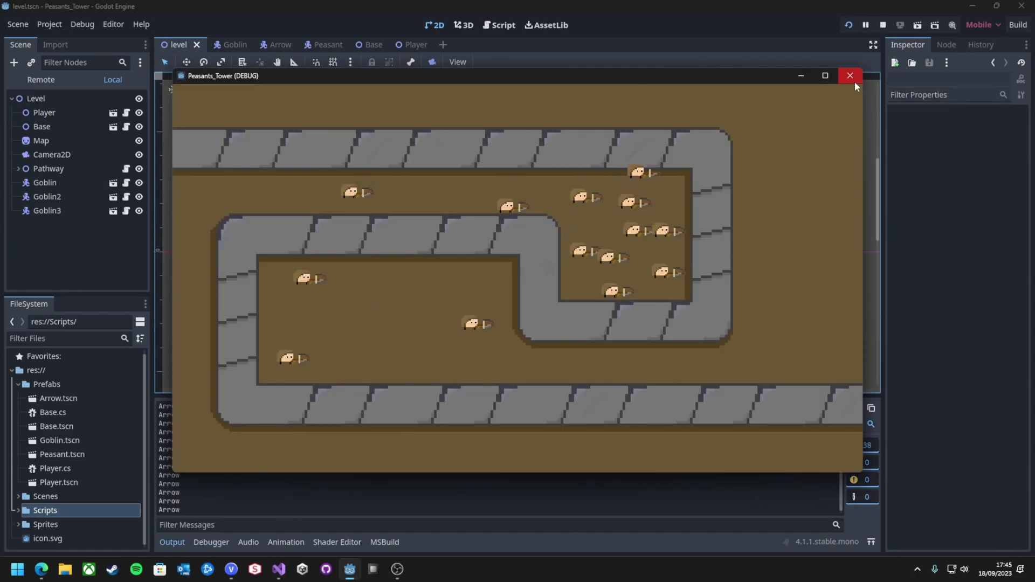
pyautogui.click(851, 80)
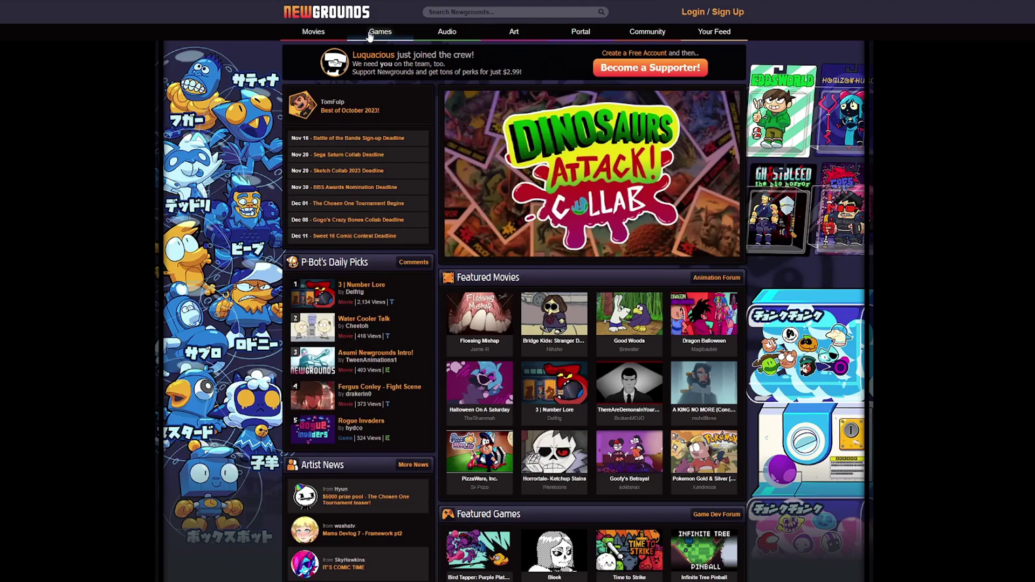
# On the Newgrounds website, list the popular movies with the range set to All
pyautogui.click(318, 32)
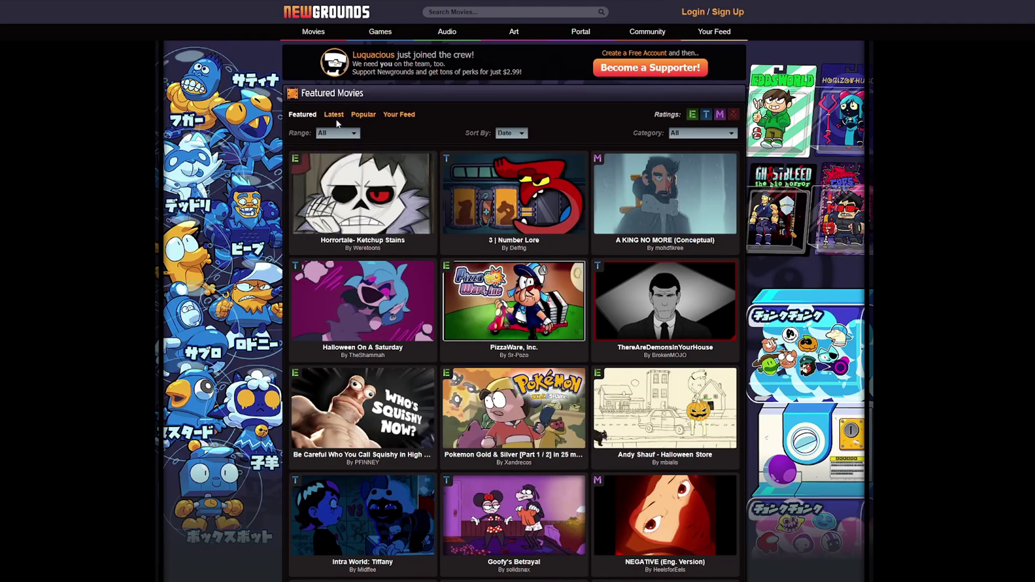
pyautogui.click(358, 117)
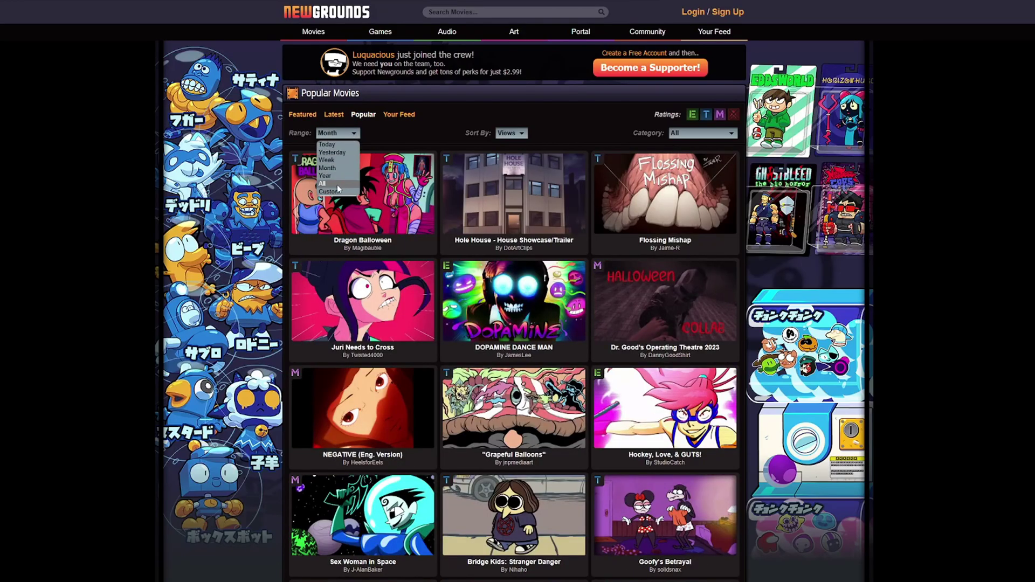
pyautogui.click(337, 184)
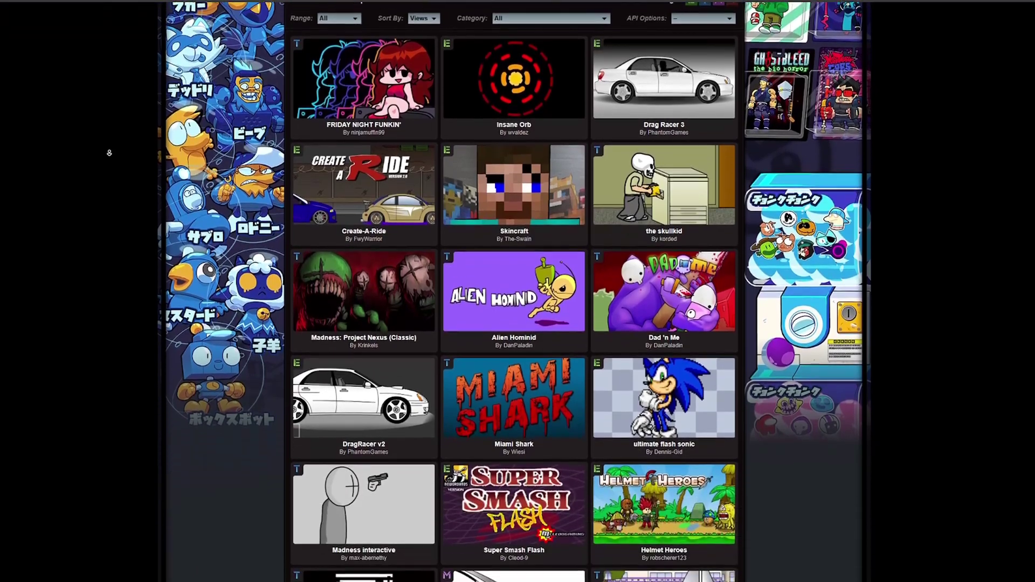
# Browse the all-time most viewed games and the Bin Laden game search results on Newgrounds
pyautogui.scroll(-4, 109, 154)
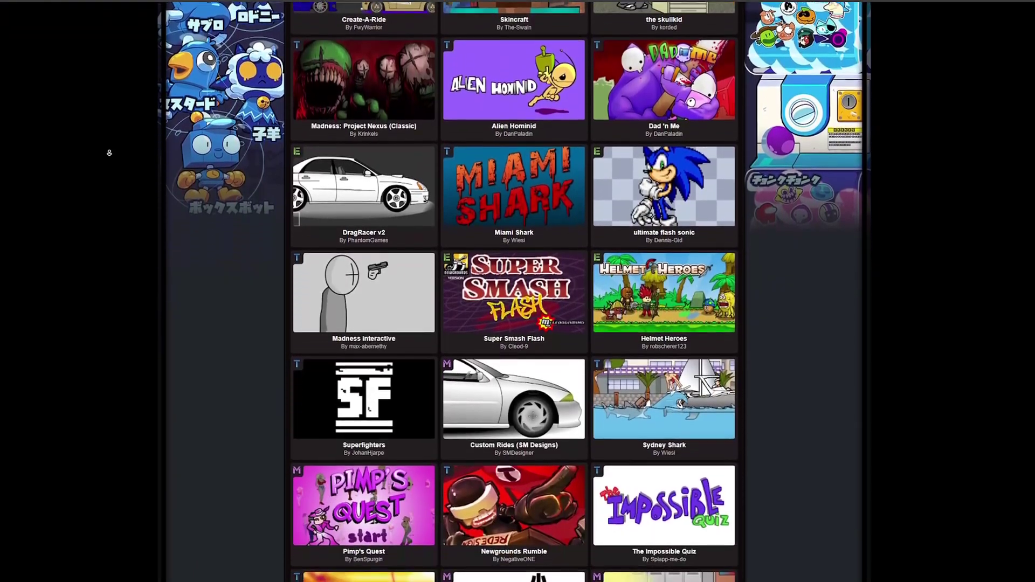
pyautogui.scroll(-4, 109, 153)
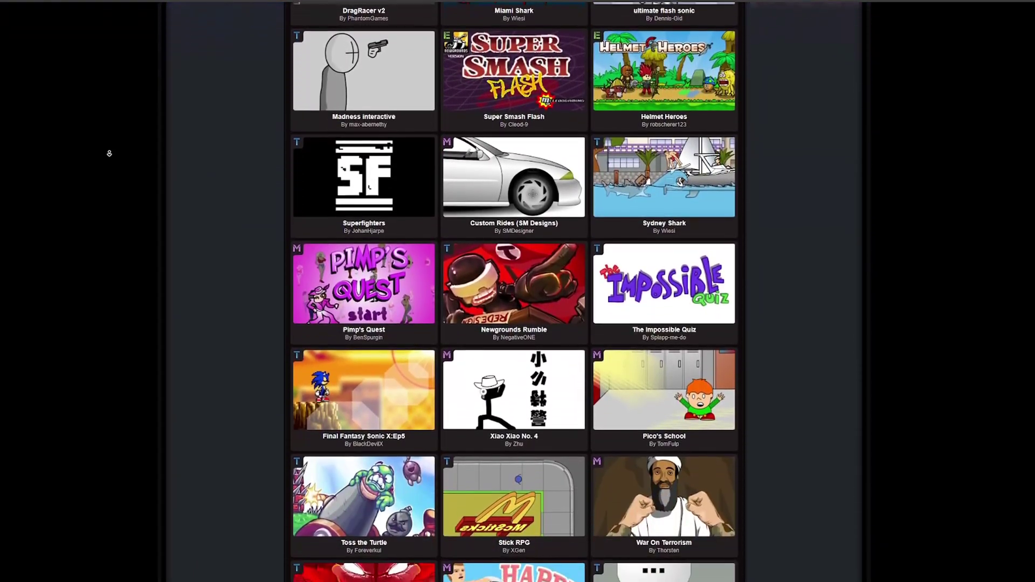
pyautogui.scroll(-4, 109, 153)
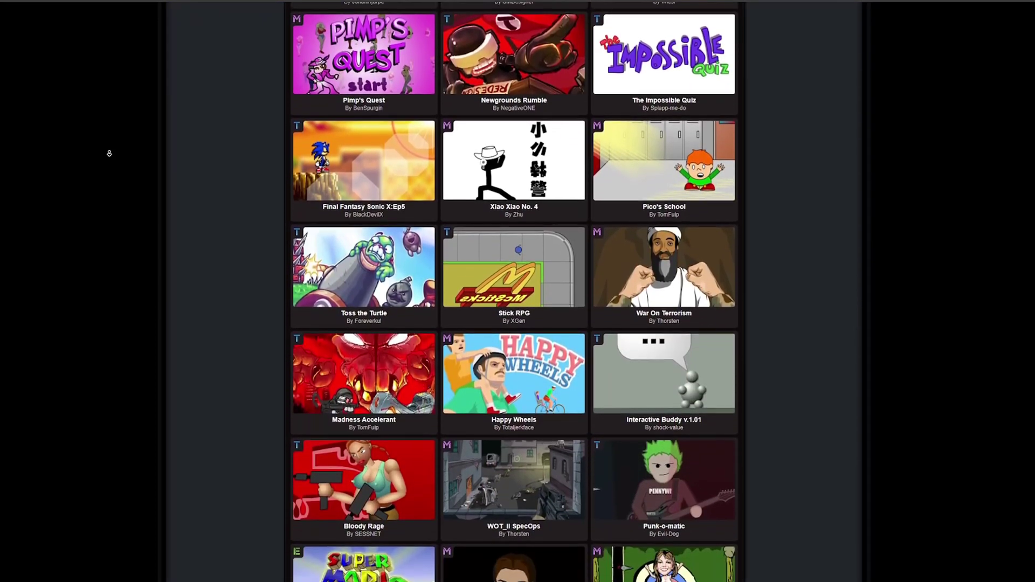
pyautogui.scroll(-4, 109, 153)
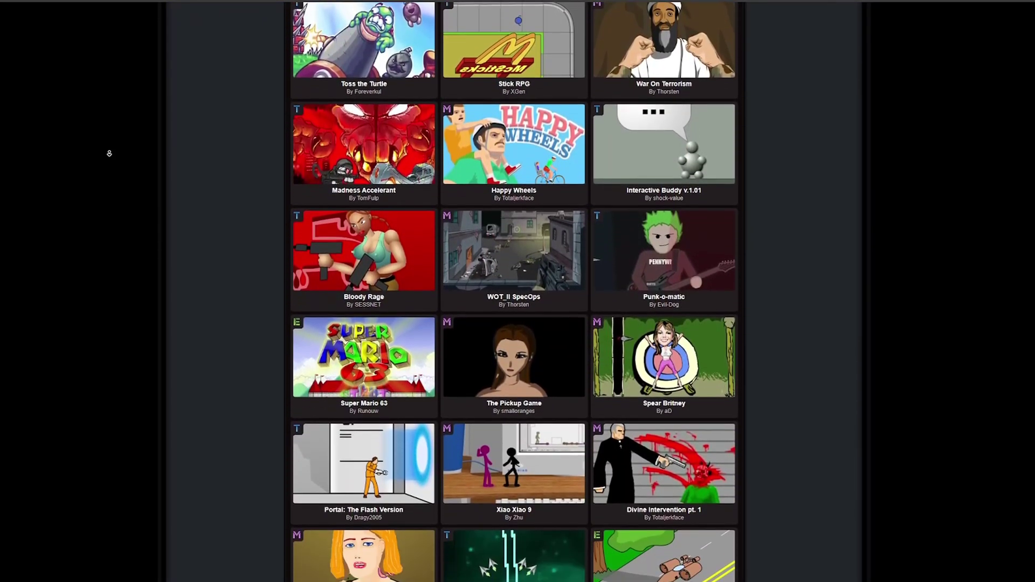
pyautogui.scroll(-4, 109, 153)
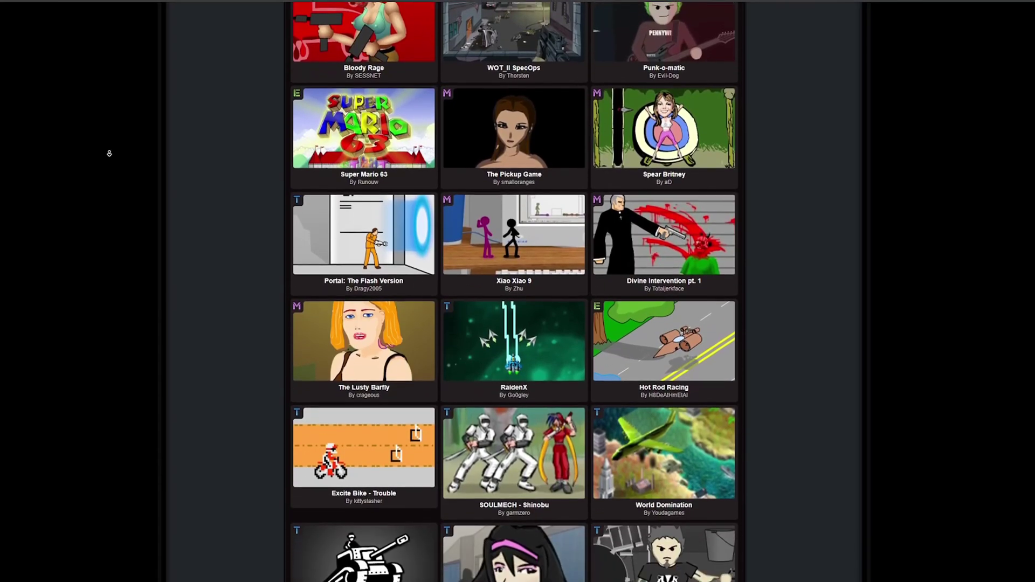
pyautogui.scroll(-2, 109, 153)
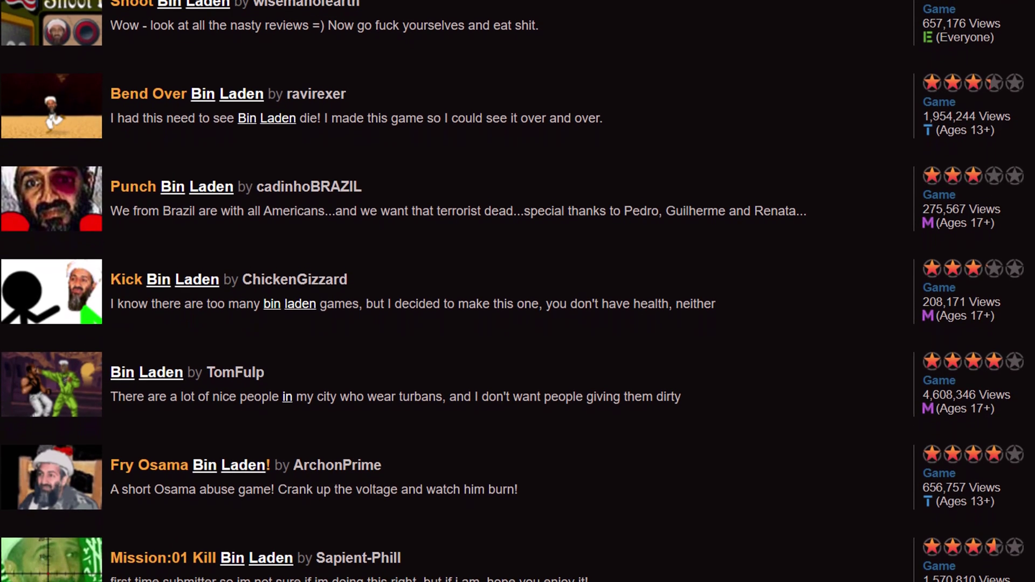
pyautogui.scroll(-4, 518, 291)
pyautogui.scroll(-2, 518, 291)
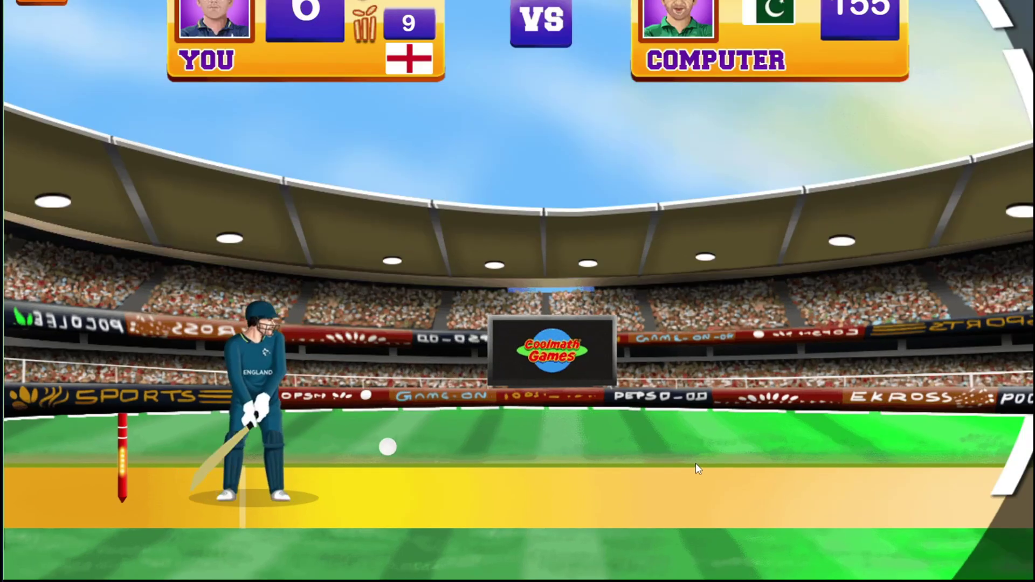
pyautogui.click(695, 465)
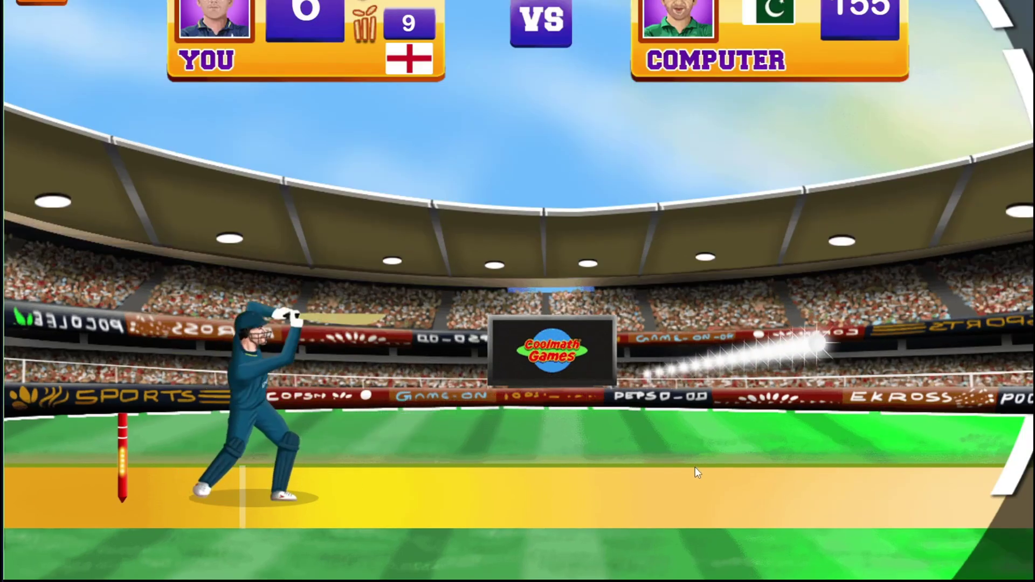
pyautogui.click(815, 466)
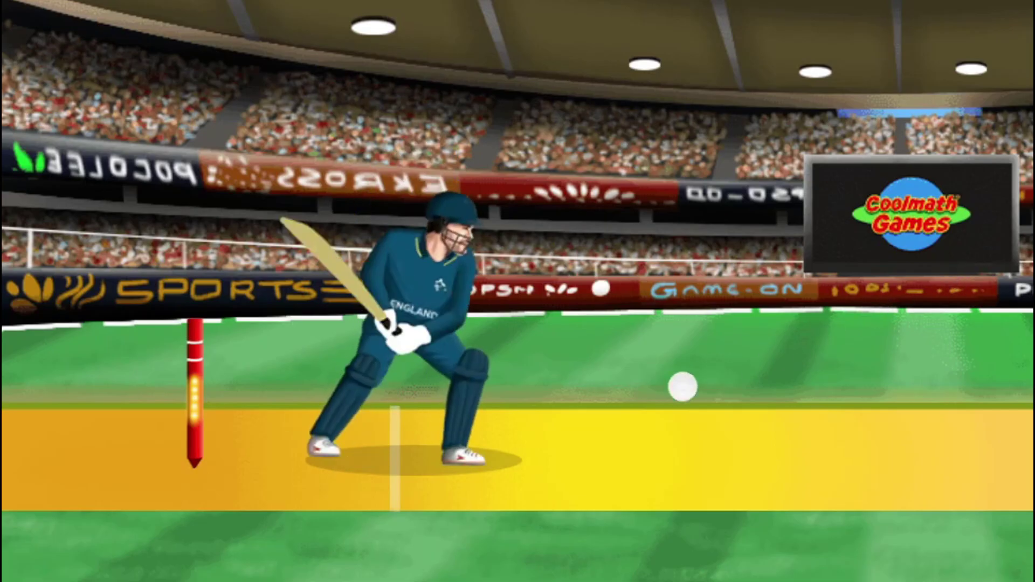
pyautogui.click(643, 488)
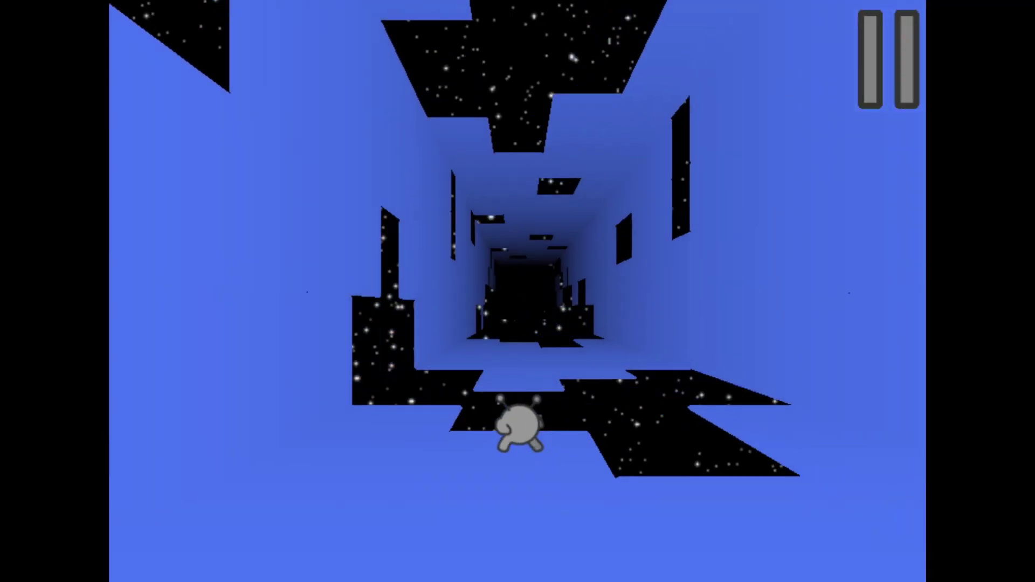
pyautogui.press('Right')
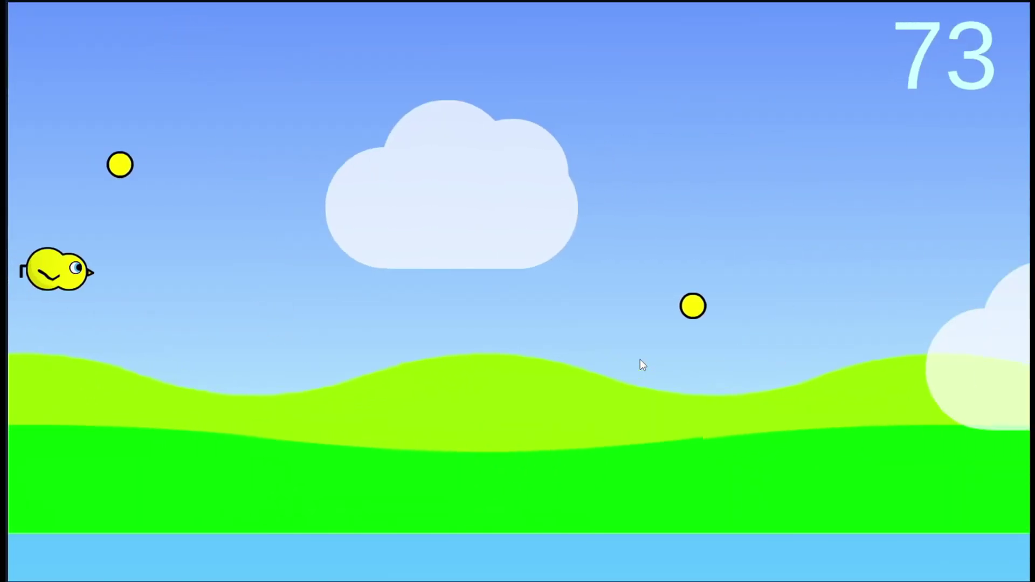
pyautogui.press('Up')
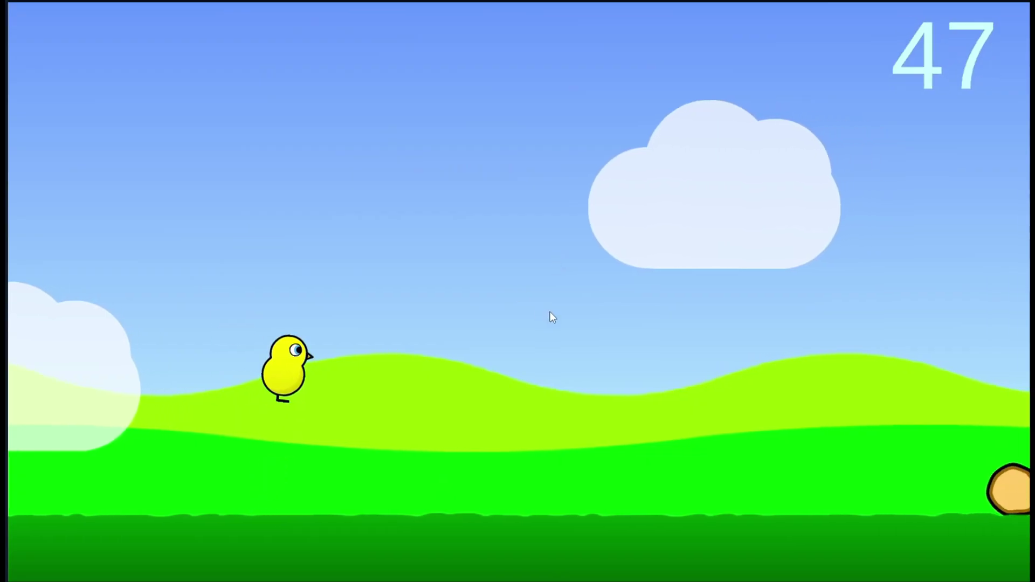
pyautogui.press('Up')
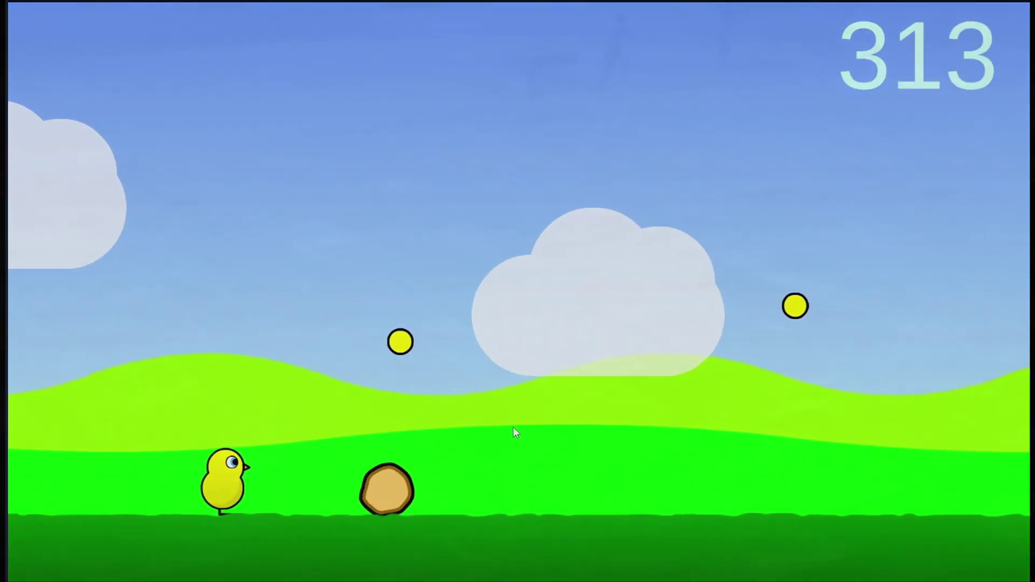
pyautogui.press('Up')
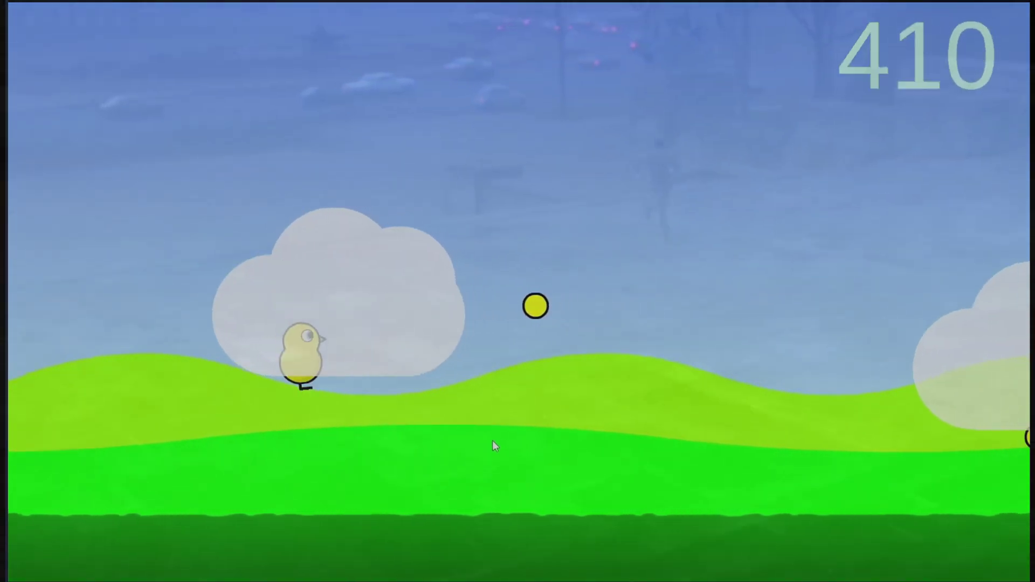
pyautogui.press('Up')
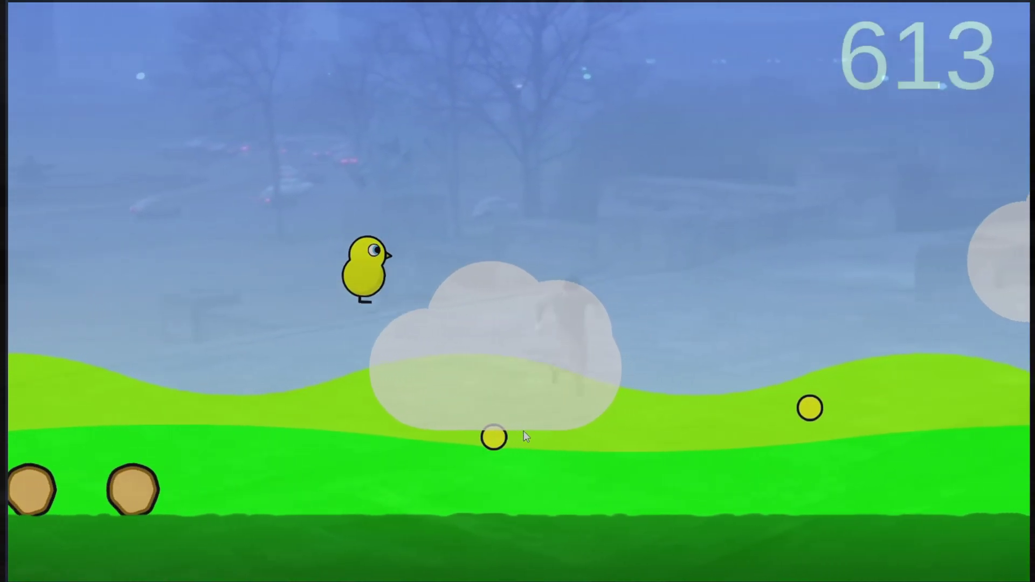
pyautogui.press('Up')
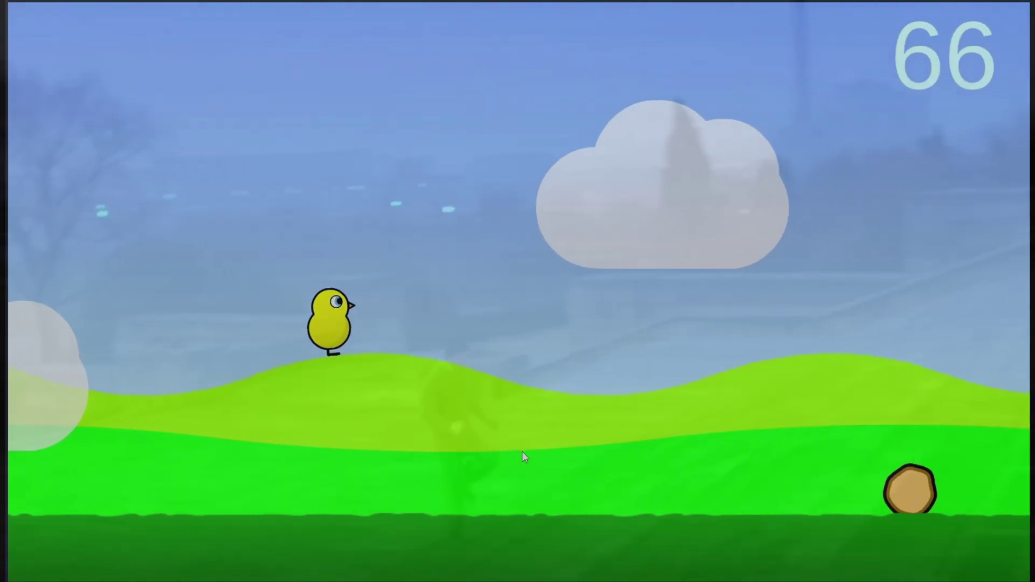
pyautogui.press('Up')
pyautogui.press('Up')
pyautogui.press('Up')
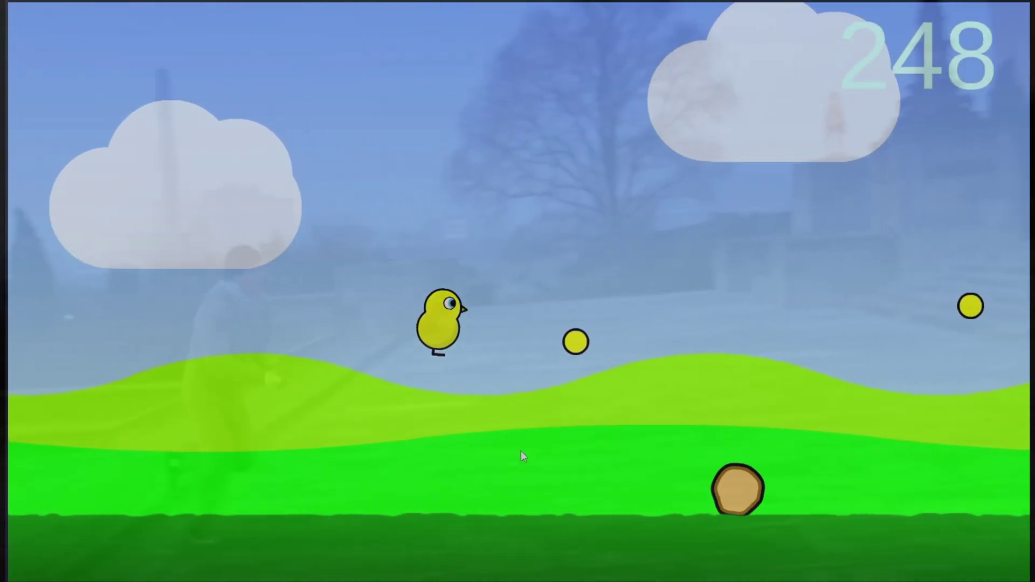
pyautogui.press('Up')
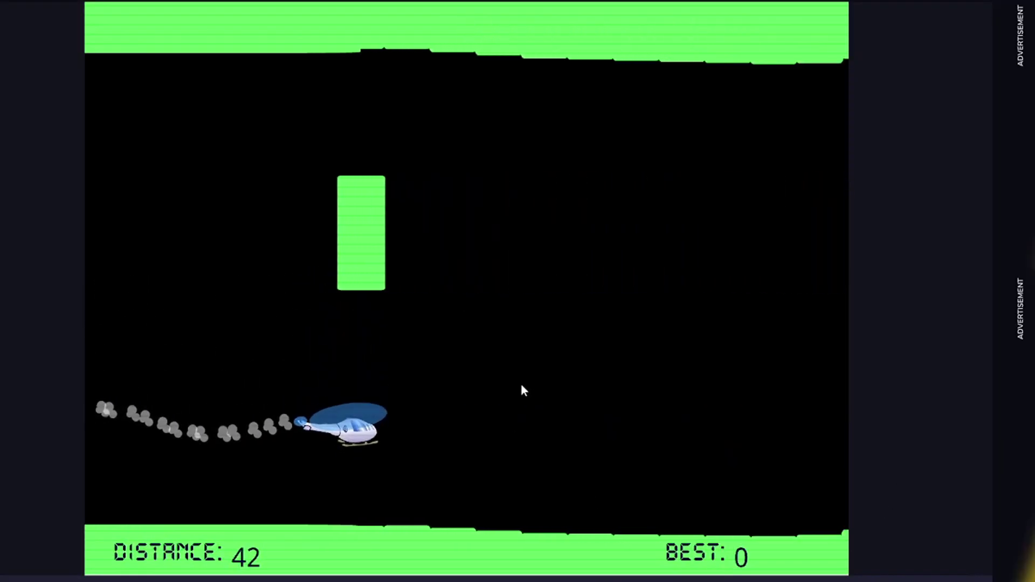
pyautogui.click(578, 425)
pyautogui.click(593, 429)
pyautogui.click(600, 429)
pyautogui.click(603, 423)
pyautogui.click(603, 424)
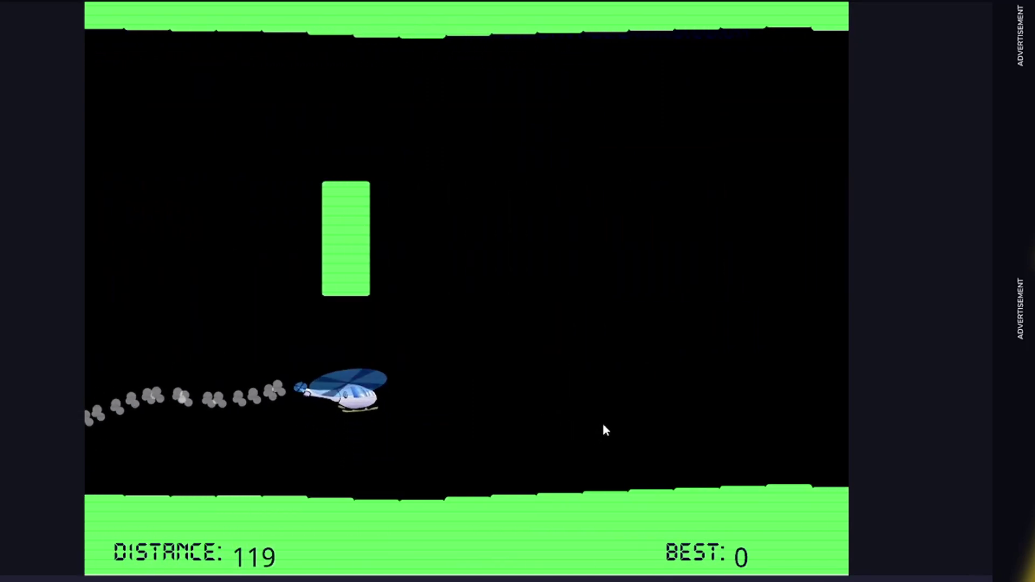
pyautogui.click(603, 425)
pyautogui.click(603, 425)
pyautogui.click(604, 425)
pyautogui.click(603, 425)
pyautogui.click(603, 425)
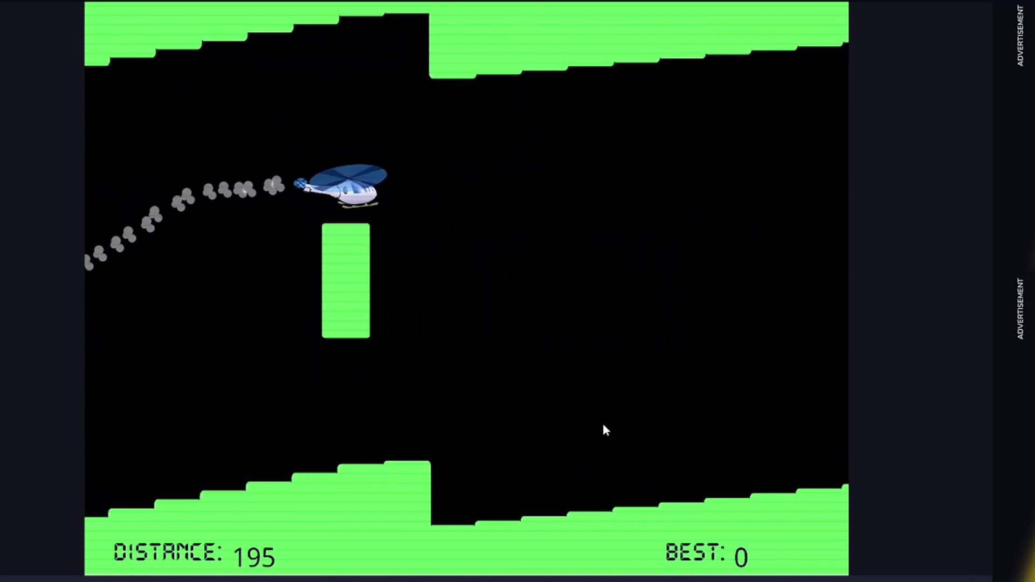
pyautogui.moveTo(603, 424); pyautogui.dragTo(604, 426)
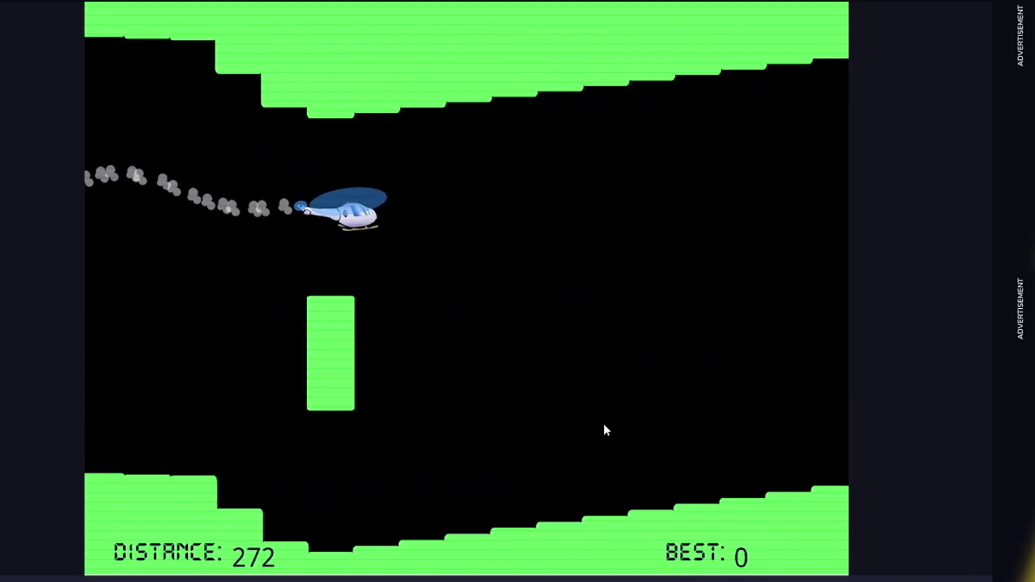
pyautogui.click(603, 425)
pyautogui.click(603, 425)
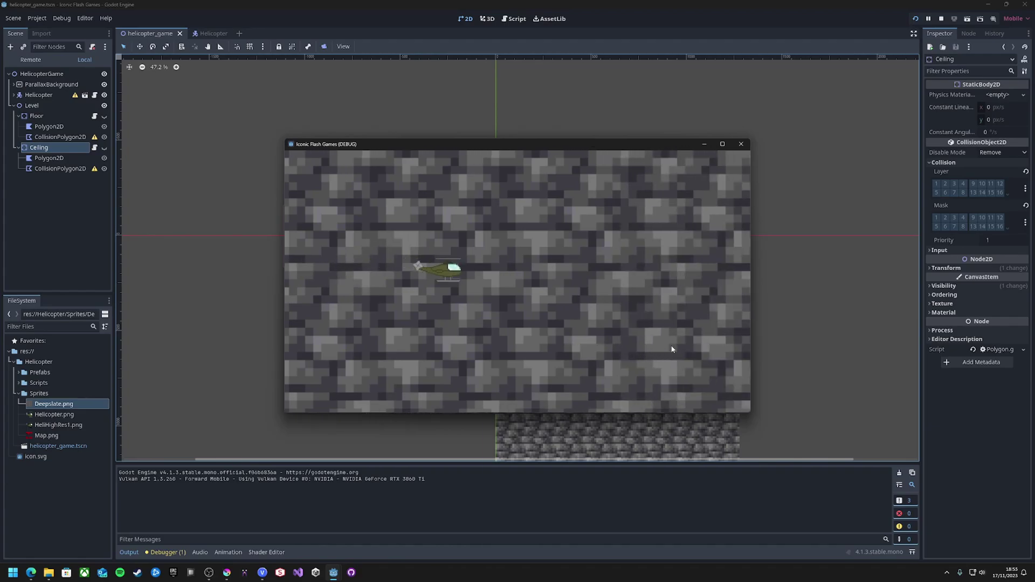
# Playtest the helicopter's rise and fall in the Iconic Flash Games debug window in Godot, and close the game
pyautogui.click(667, 351)
pyautogui.click(668, 351)
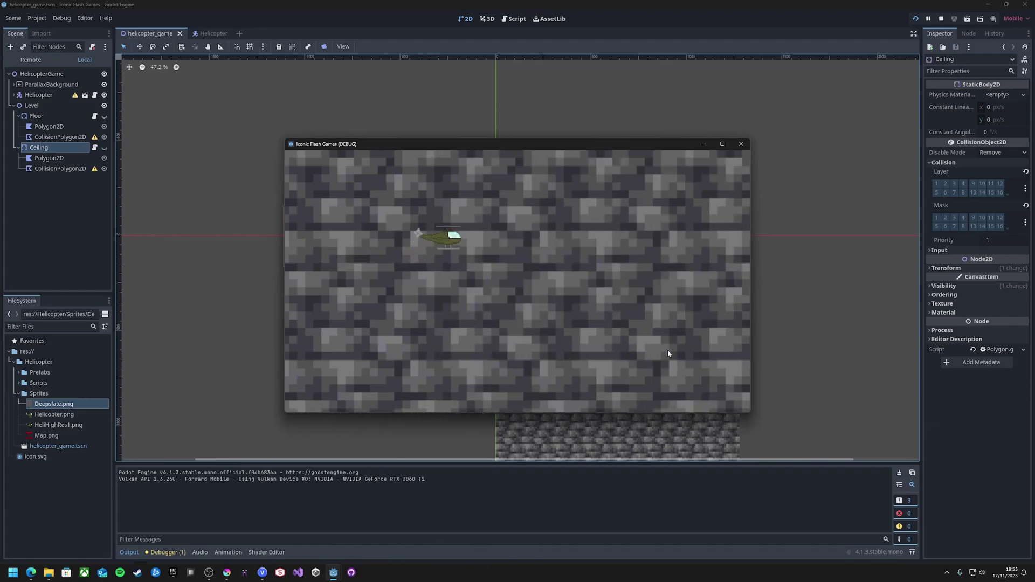
pyautogui.click(667, 351)
pyautogui.click(667, 350)
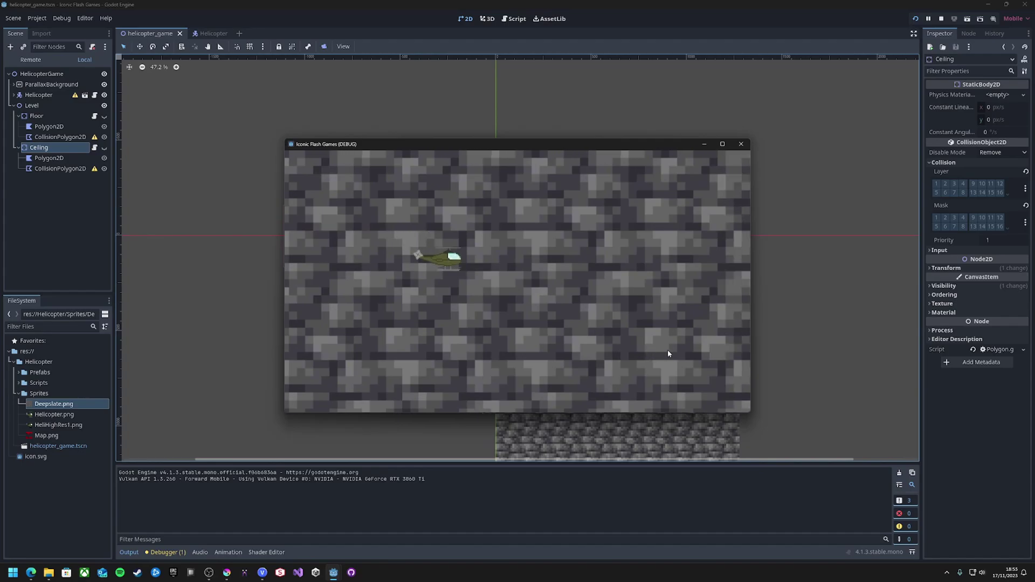
pyautogui.click(668, 350)
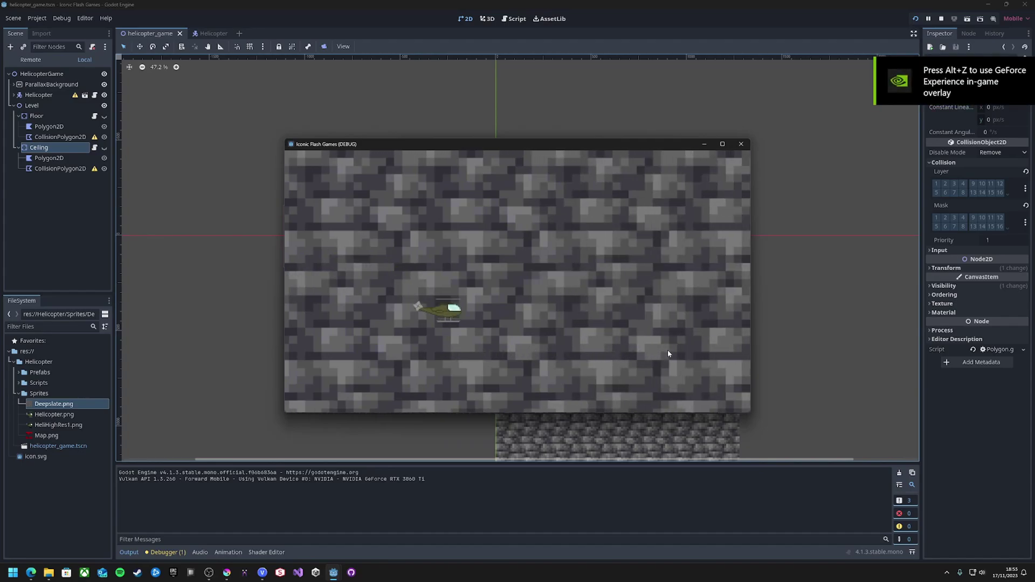
pyautogui.click(668, 350)
pyautogui.click(668, 350)
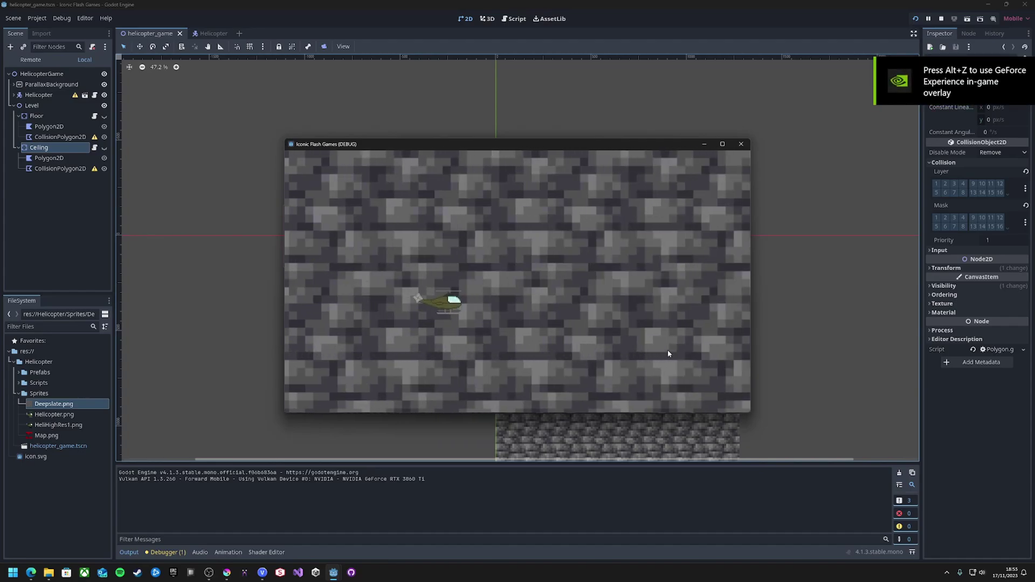
pyautogui.click(668, 350)
pyautogui.click(667, 351)
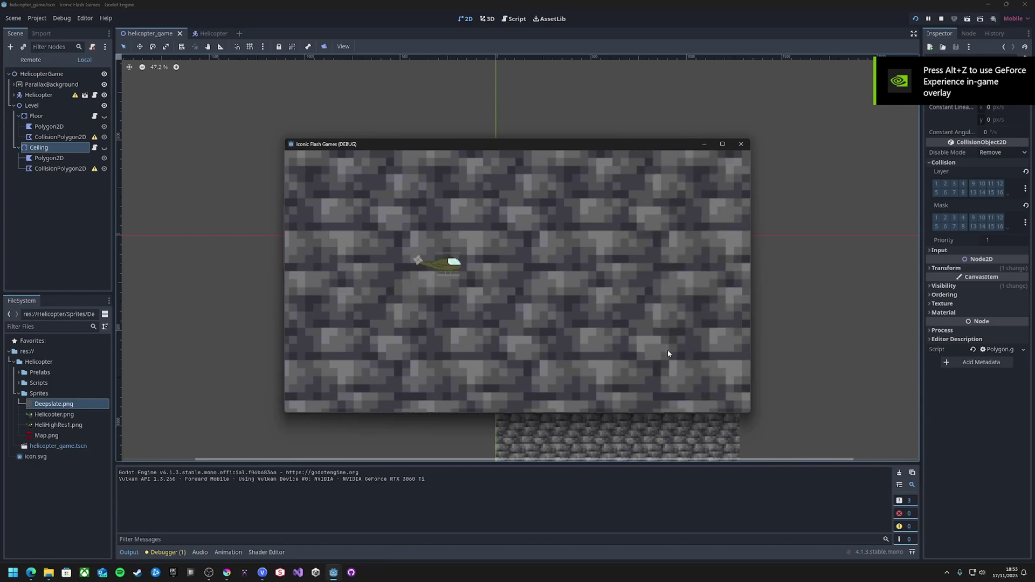
pyautogui.click(668, 350)
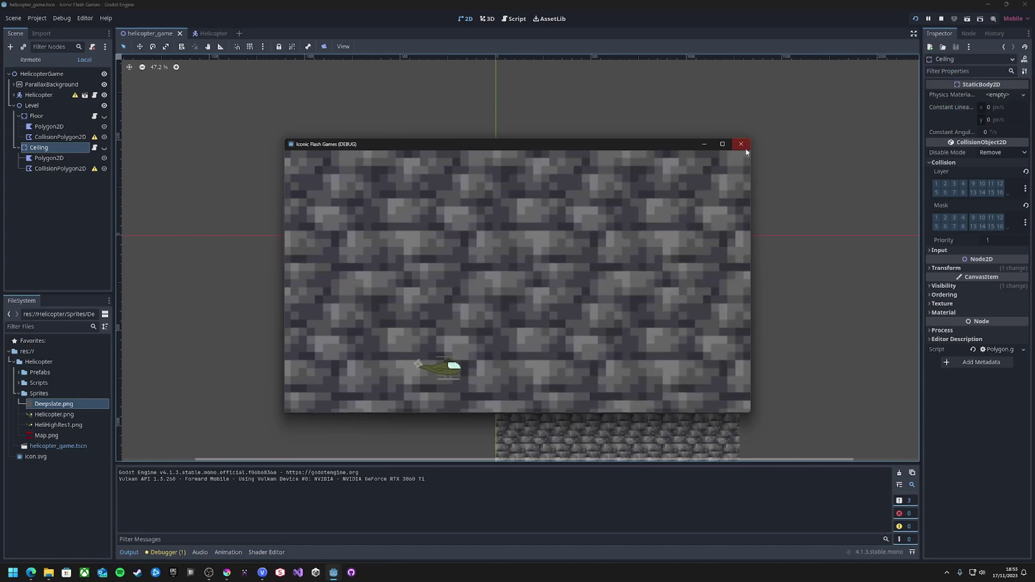
pyautogui.click(743, 147)
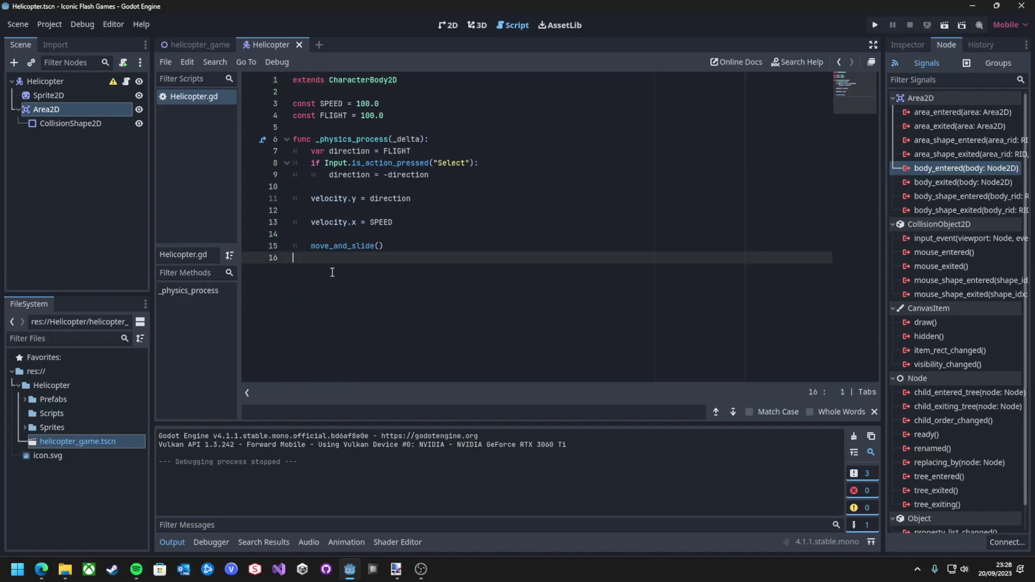
# Add a _crash() function to the end of Helicopter.gd that prints "BOOM"
pyautogui.press('Return')
pyautogui.write('func ')
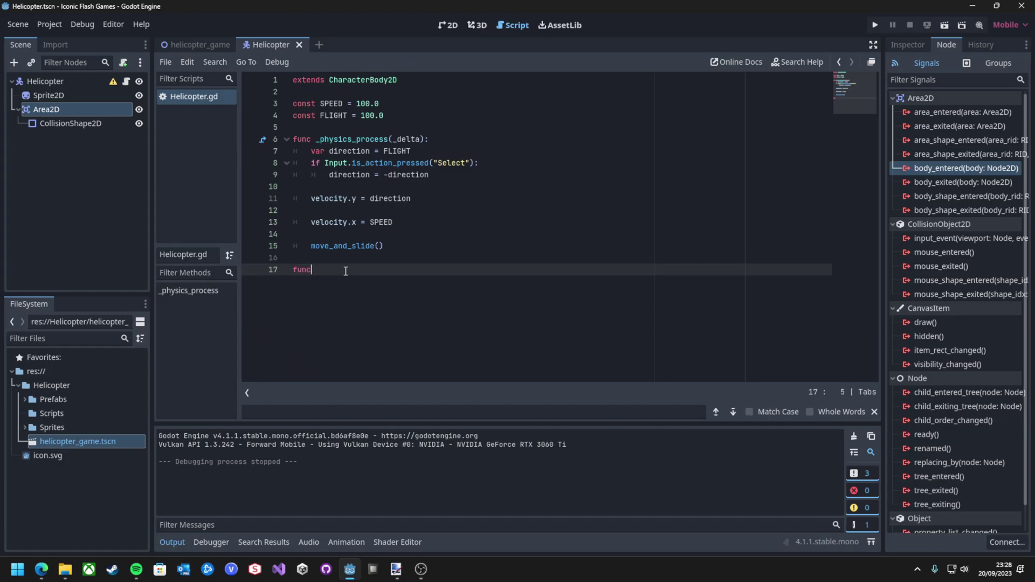
pyautogui.write('_crash():')
pyautogui.press('Return')
pyautogui.write('print("')
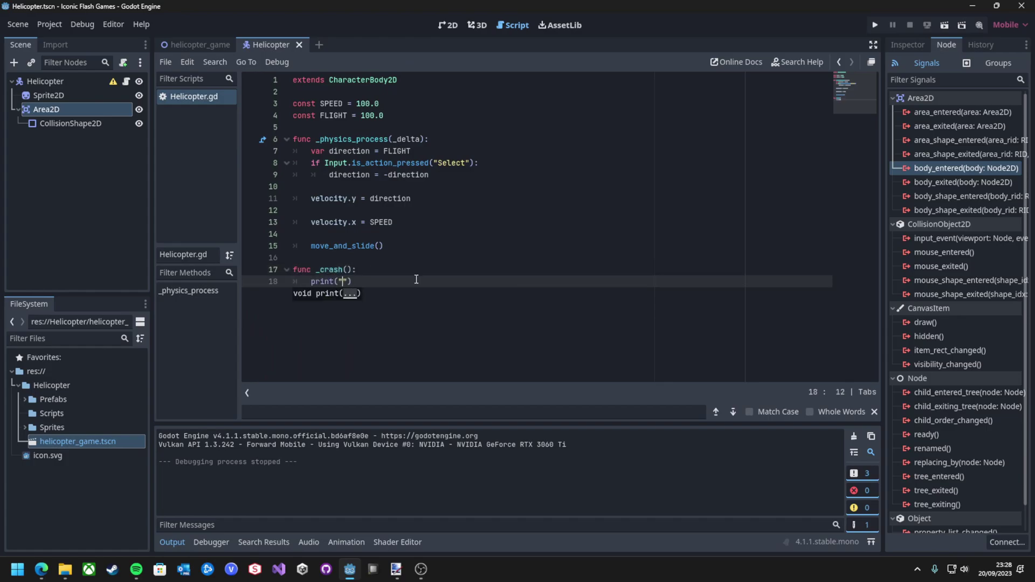
pyautogui.write('BOOM")')
pyautogui.doubleClick(949, 167)
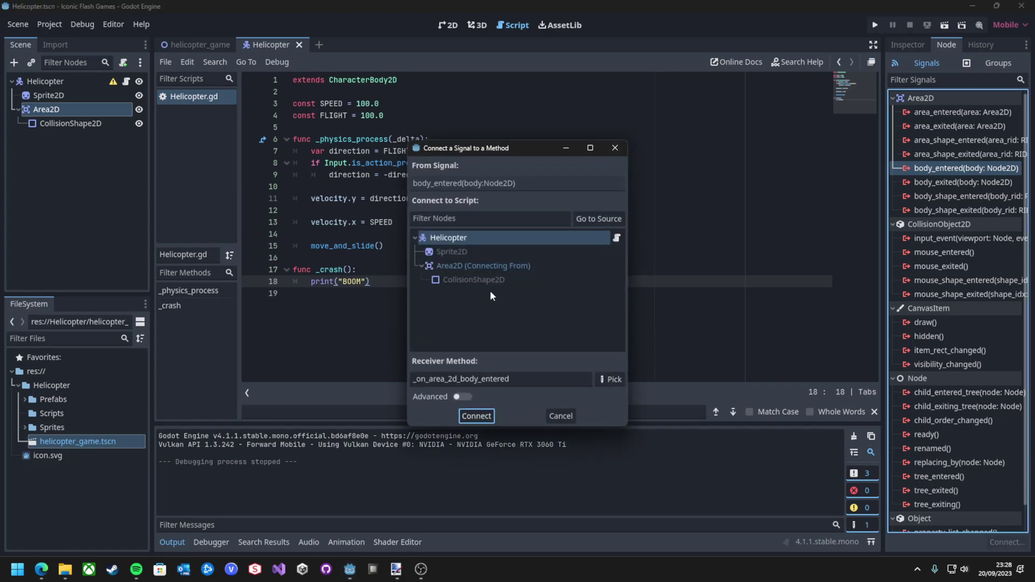
pyautogui.click(605, 377)
pyautogui.press('Escape')
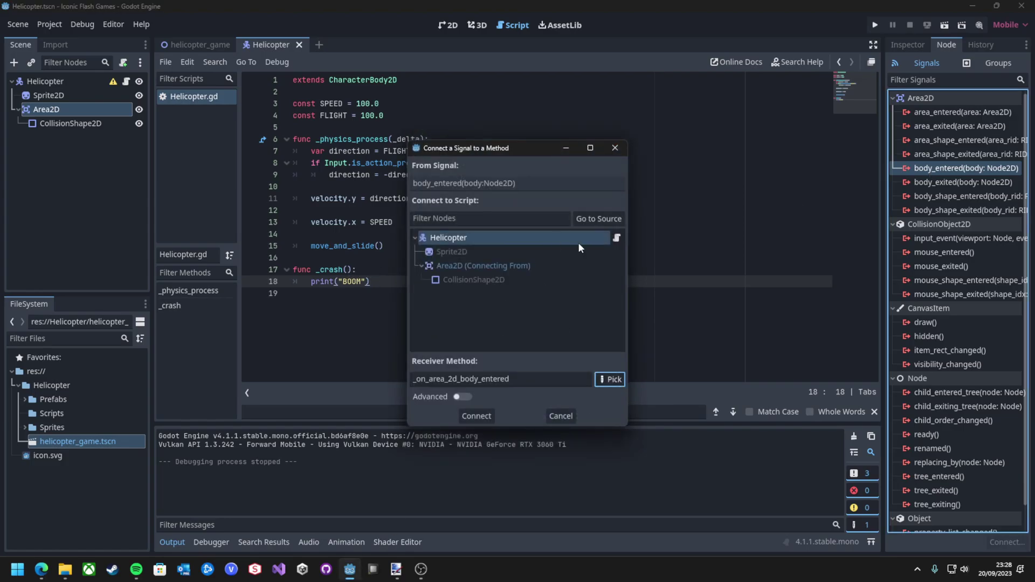
pyautogui.press('Escape')
# Give the _crash function an untyped node parameter and connect the Area2D's body_entered signal to it
pyautogui.click(347, 269)
pyautogui.write('Node2D node')
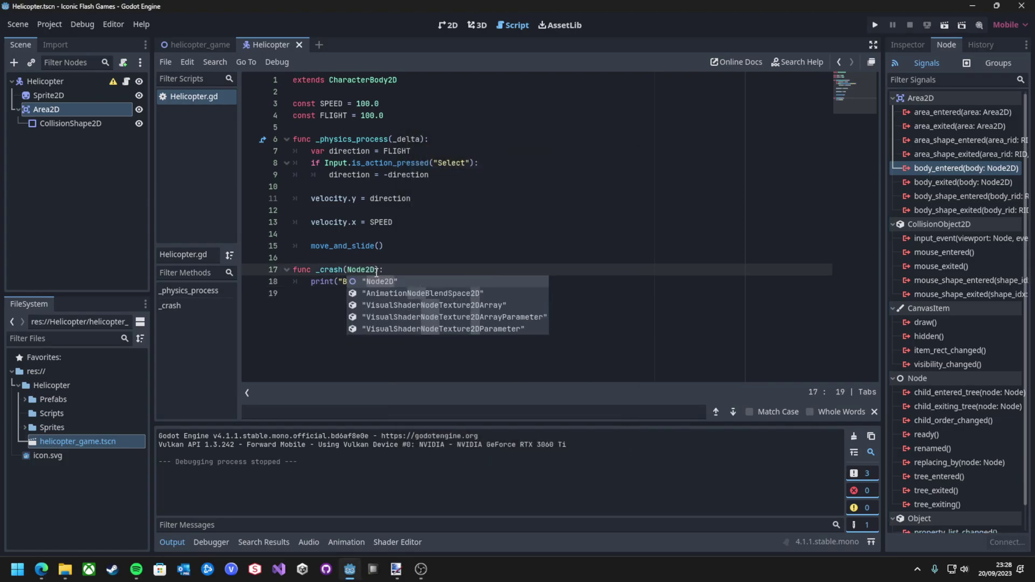
pyautogui.click(402, 285)
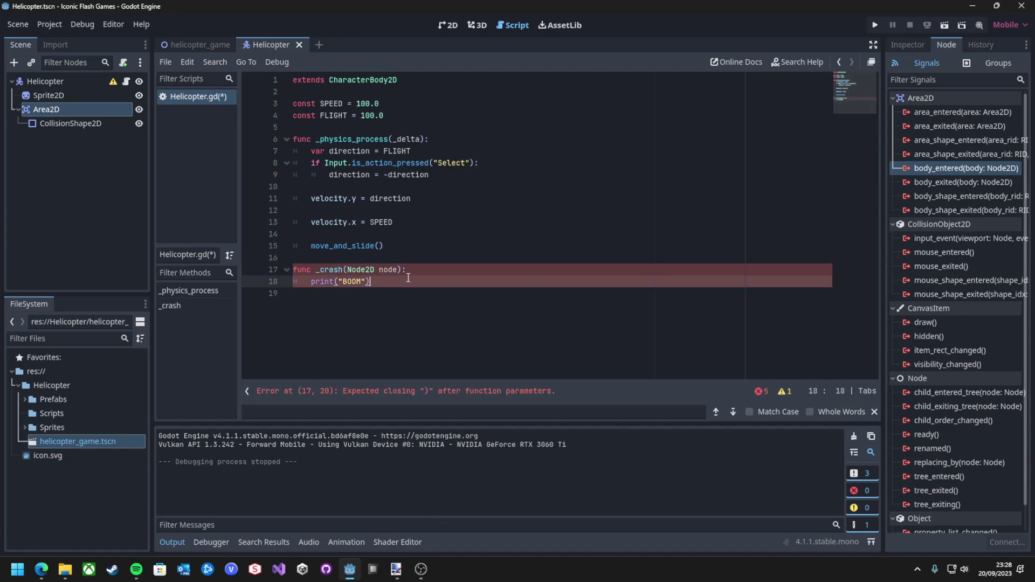
pyautogui.click(381, 302)
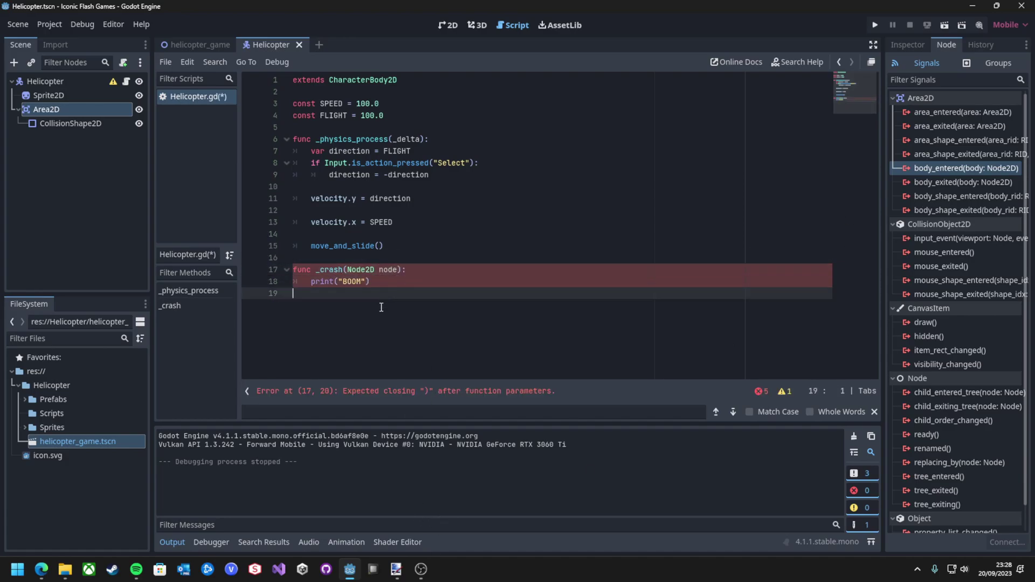
pyautogui.click(399, 270)
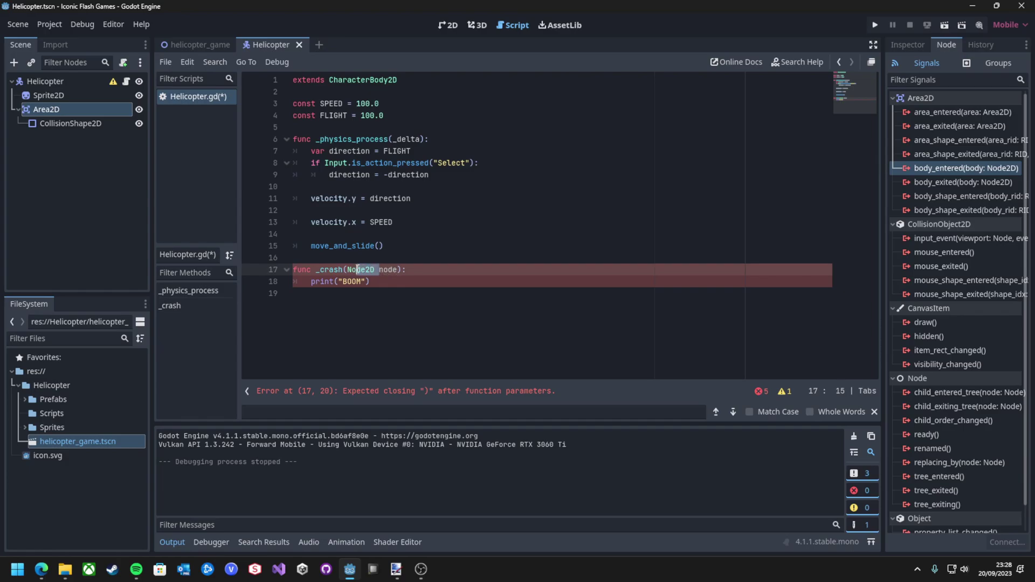
pyautogui.click(482, 325)
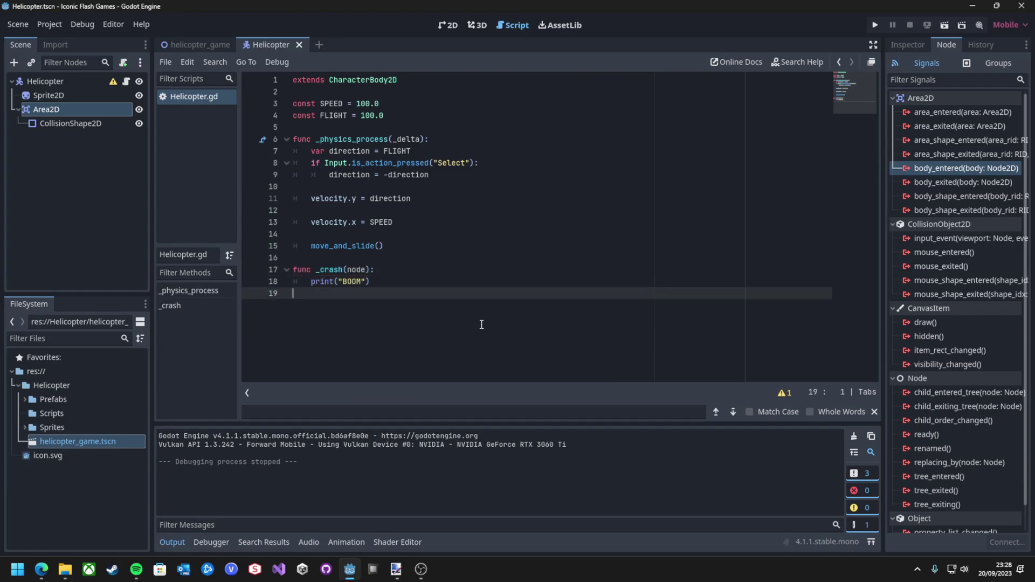
pyautogui.doubleClick(943, 169)
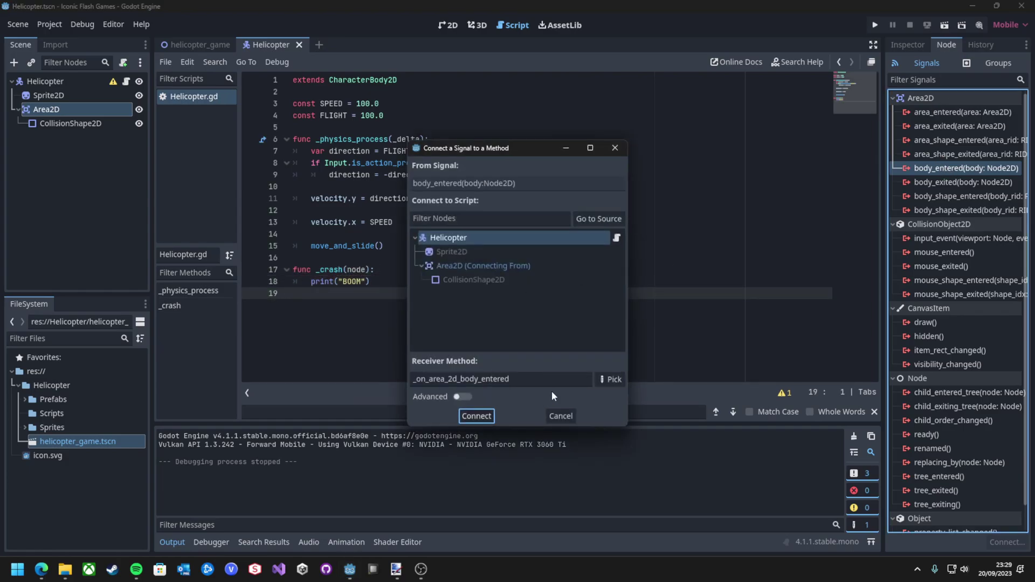
pyautogui.click(474, 415)
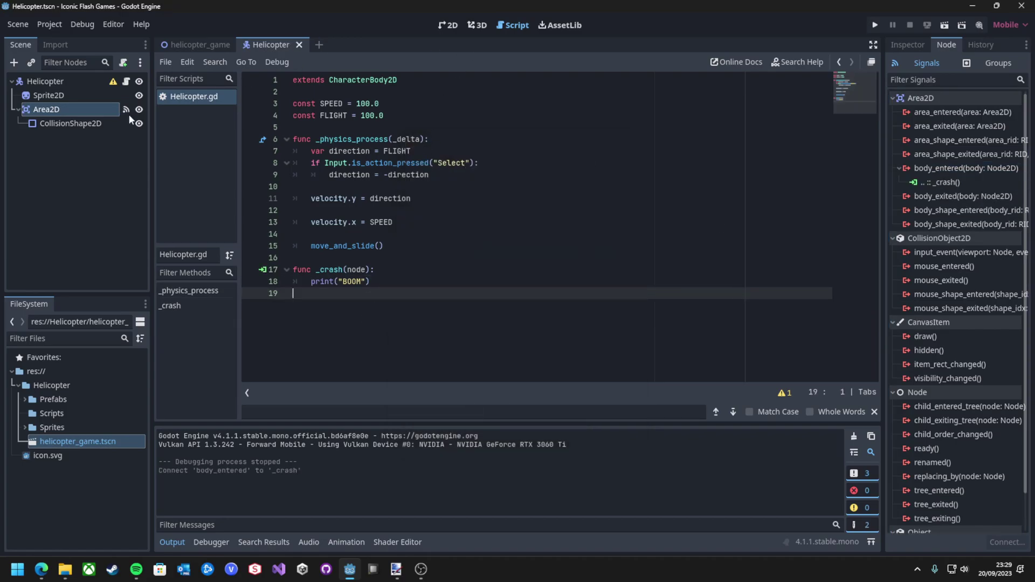
# In the helicopter_game scene, add a CollisionShape2D under LevelChunk's first Sprite2D and read its configuration warning
pyautogui.click(200, 45)
pyautogui.click(60, 100)
pyautogui.click(908, 45)
pyautogui.click(448, 25)
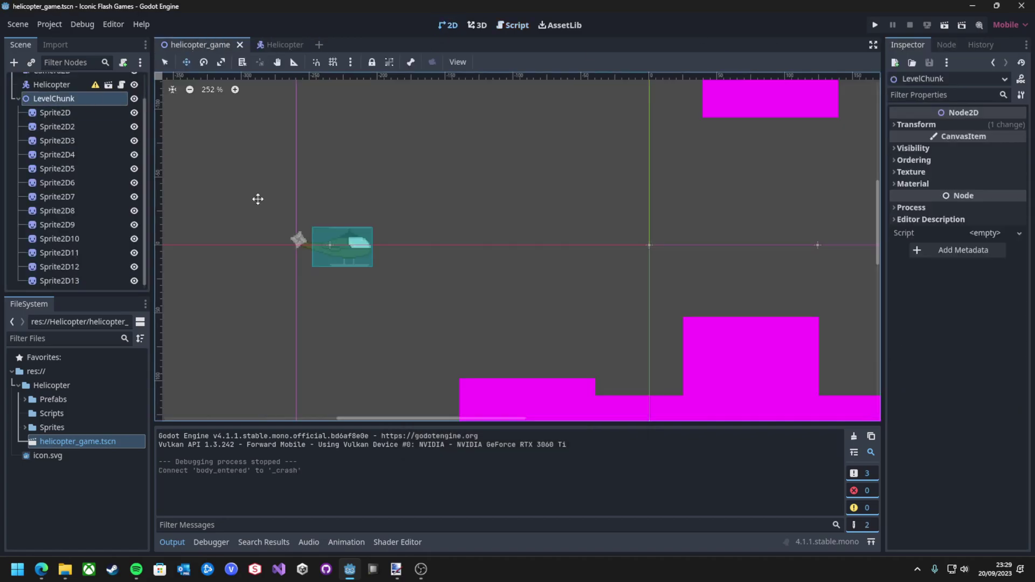
pyautogui.scroll(-3, 259, 198)
pyautogui.moveTo(259, 199); pyautogui.dragTo(291, 102, button='middle')
pyautogui.click(67, 114)
pyautogui.rightClick(44, 114)
pyautogui.click(74, 139)
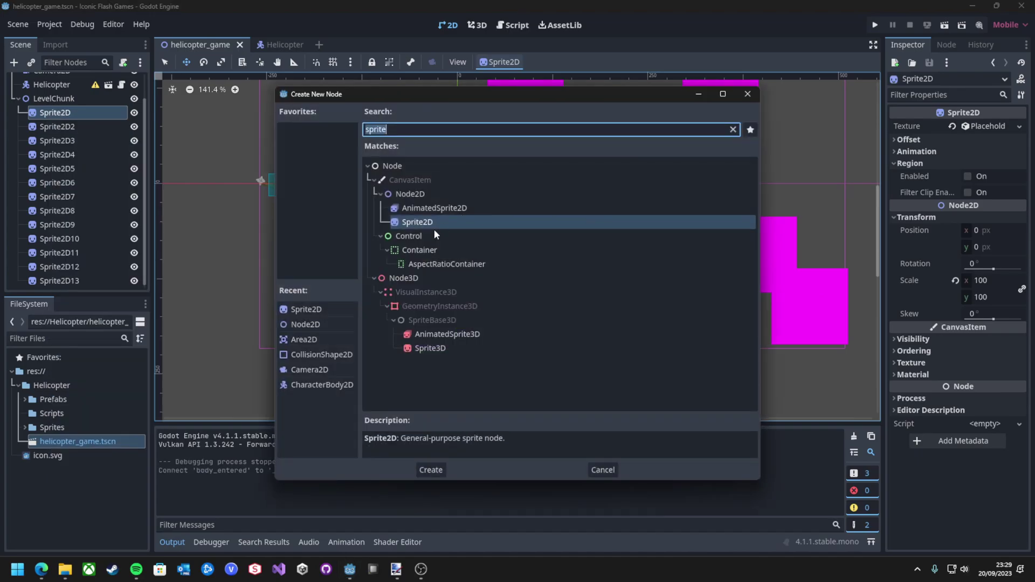
pyautogui.write('collision')
pyautogui.press('Return')
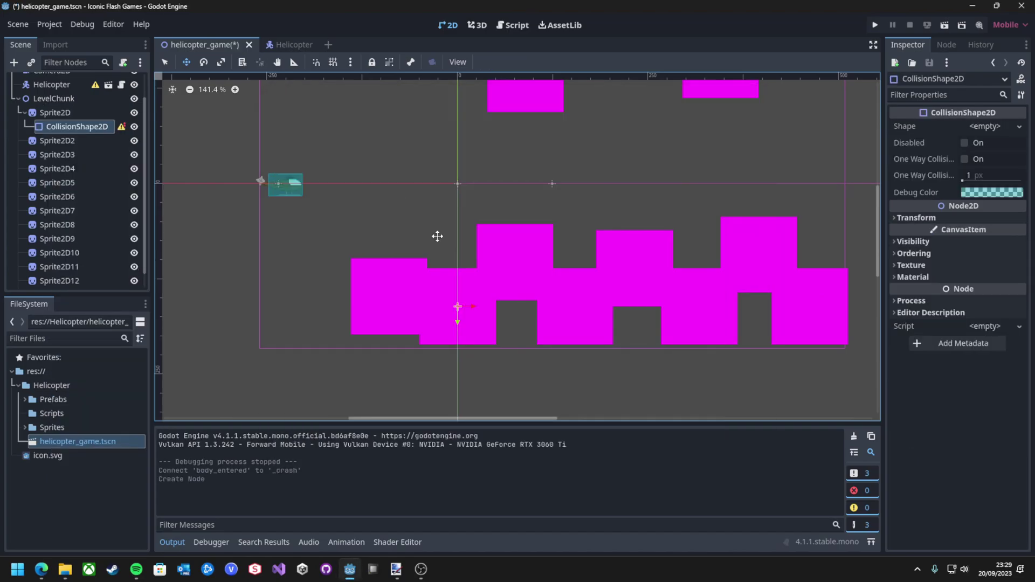
pyautogui.click(122, 128)
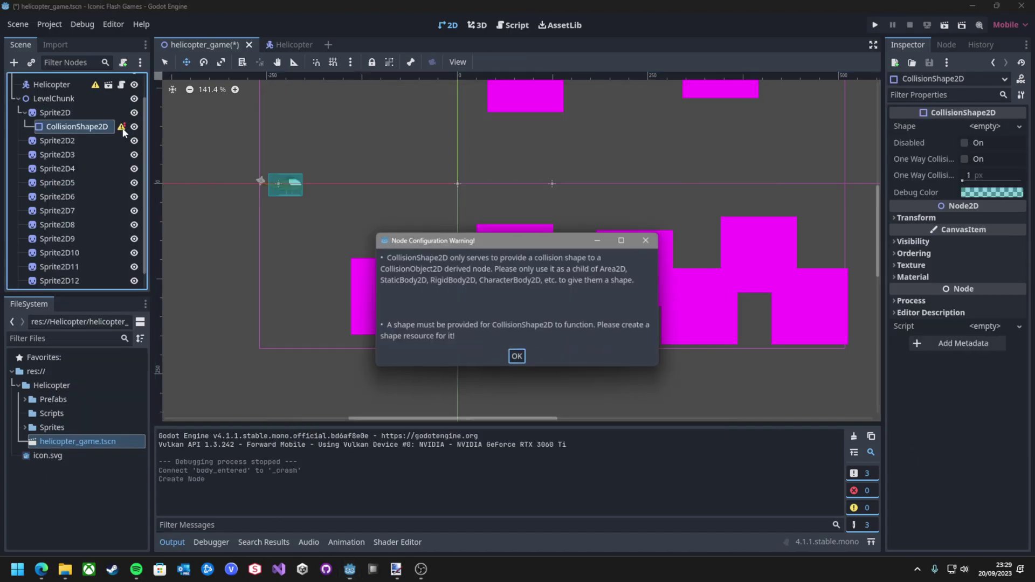
pyautogui.click(517, 357)
# Add a StaticBody2D to LevelChunk, place it first among the children, and make the CollisionShape2D its child
pyautogui.click(54, 113)
pyautogui.click(50, 98)
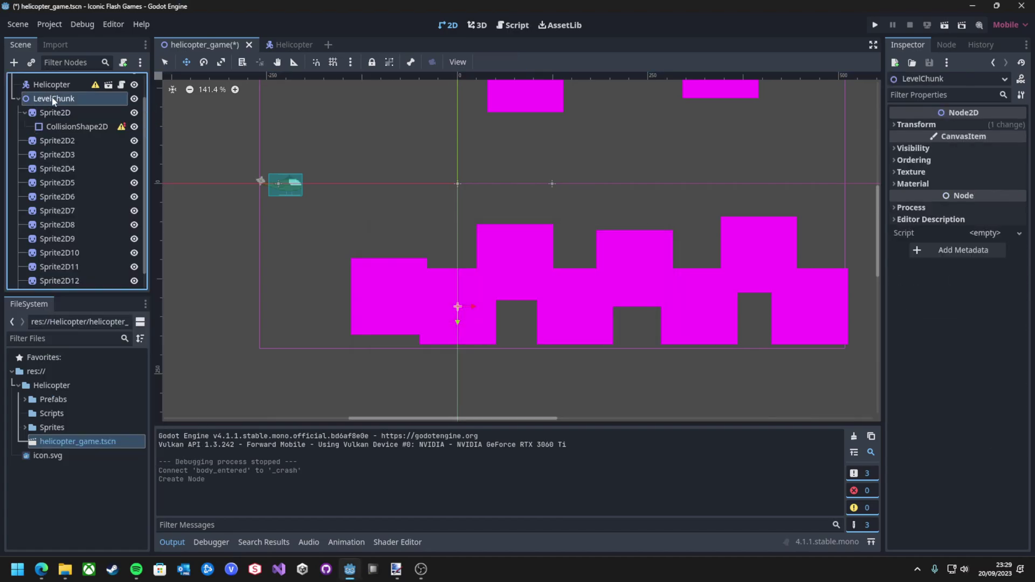
pyautogui.rightClick(53, 98)
pyautogui.click(82, 107)
pyautogui.write('static')
pyautogui.press('Return')
pyautogui.moveTo(65, 281); pyautogui.dragTo(63, 114)
# Assign a rectangle shape to the CollisionShape2D and shrink it from all four sides to roughly block size
pyautogui.click(985, 126)
pyautogui.click(959, 201)
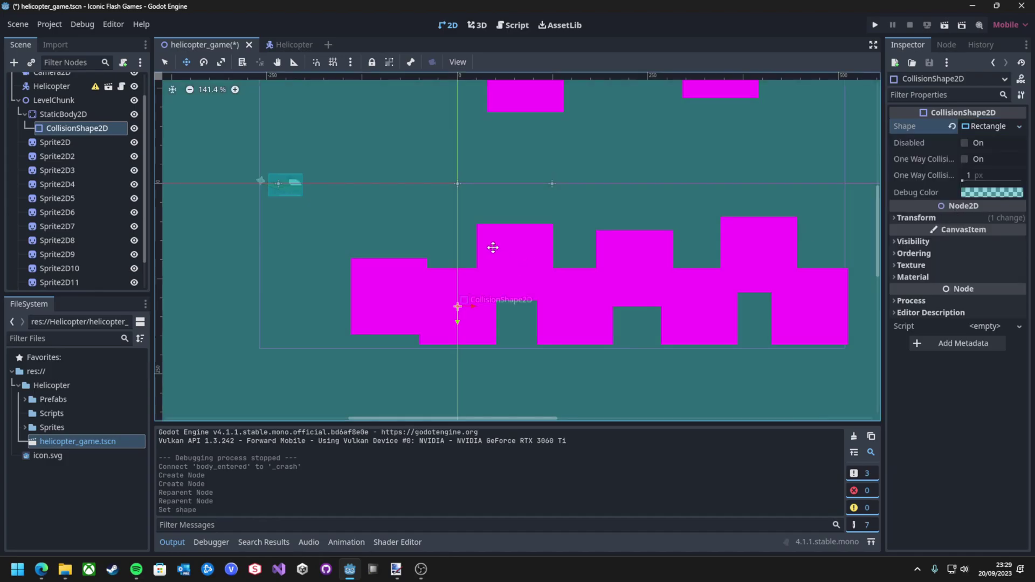
pyautogui.scroll(-5, 512, 229)
pyautogui.moveTo(503, 109); pyautogui.dragTo(503, 236)
pyautogui.moveTo(504, 377); pyautogui.dragTo(504, 244)
pyautogui.scroll(20, 509, 244)
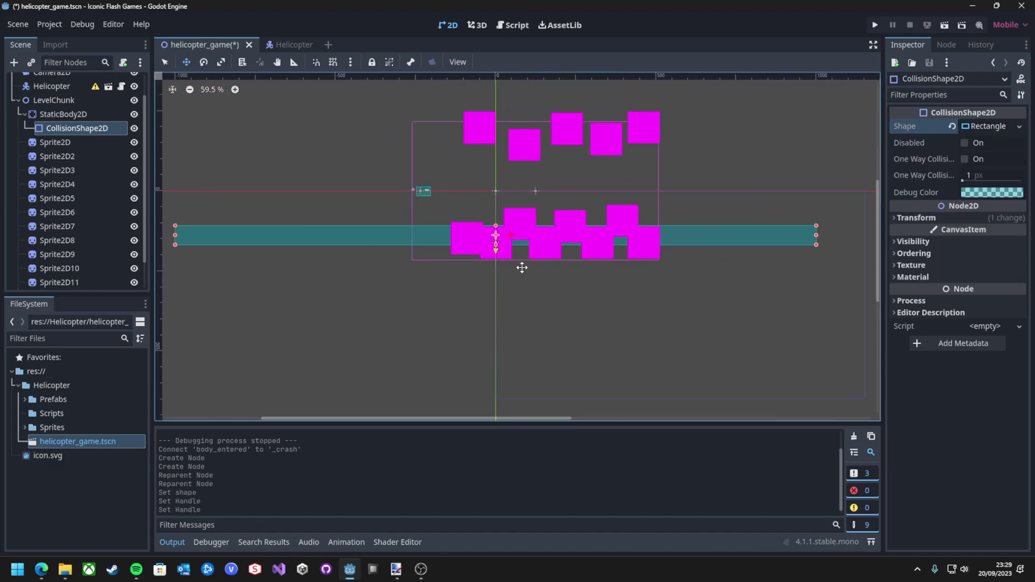
pyautogui.moveTo(865, 241); pyautogui.dragTo(436, 239)
pyautogui.moveTo(428, 239); pyautogui.dragTo(693, 244, button='middle')
pyautogui.moveTo(172, 243); pyautogui.dragTo(645, 246)
pyautogui.moveTo(355, 174); pyautogui.dragTo(267, 189, button='middle')
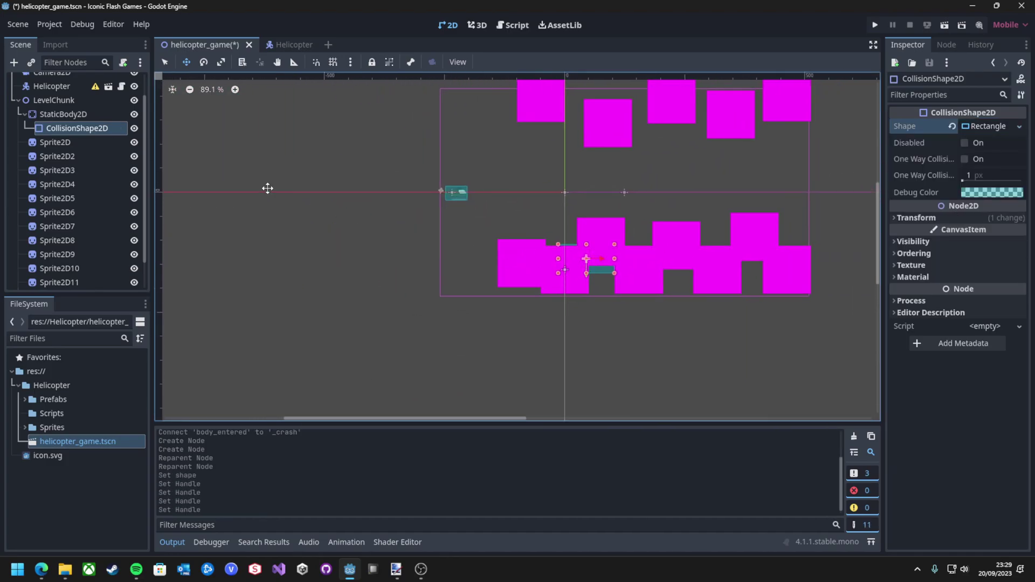
pyautogui.scroll(6, 268, 190)
# Make the first Sprite2D a child of the StaticBody2D and move the body to (-94, -166), clear of the other blocks
pyautogui.moveTo(55, 142); pyautogui.dragTo(63, 114)
pyautogui.click(64, 115)
pyautogui.moveTo(591, 296); pyautogui.dragTo(527, 183)
pyautogui.scroll(10, 527, 183)
pyautogui.moveTo(527, 183); pyautogui.dragTo(537, 271, button='middle')
# Centre the CollisionShape2D at (0, 0) on the pink block and stretch its rectangle to the block's height
pyautogui.click(71, 141)
pyautogui.click(79, 133)
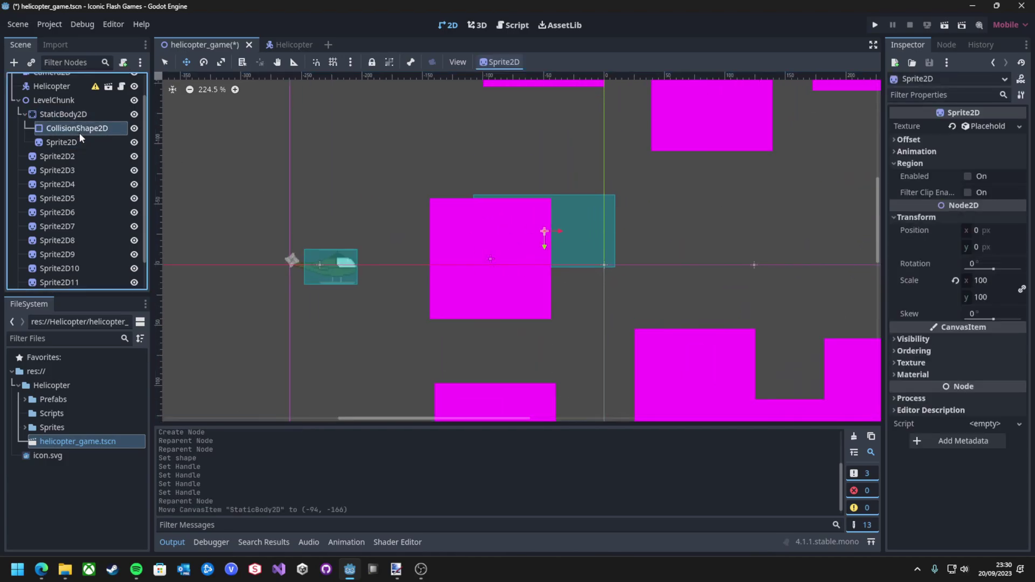
pyautogui.moveTo(544, 268); pyautogui.dragTo(532, 314)
pyautogui.moveTo(490, 197); pyautogui.dragTo(489, 195)
# Move the StaticBody2D to (117, -182) in the helicopter's path and turn off its collision mask 1
pyautogui.click(70, 116)
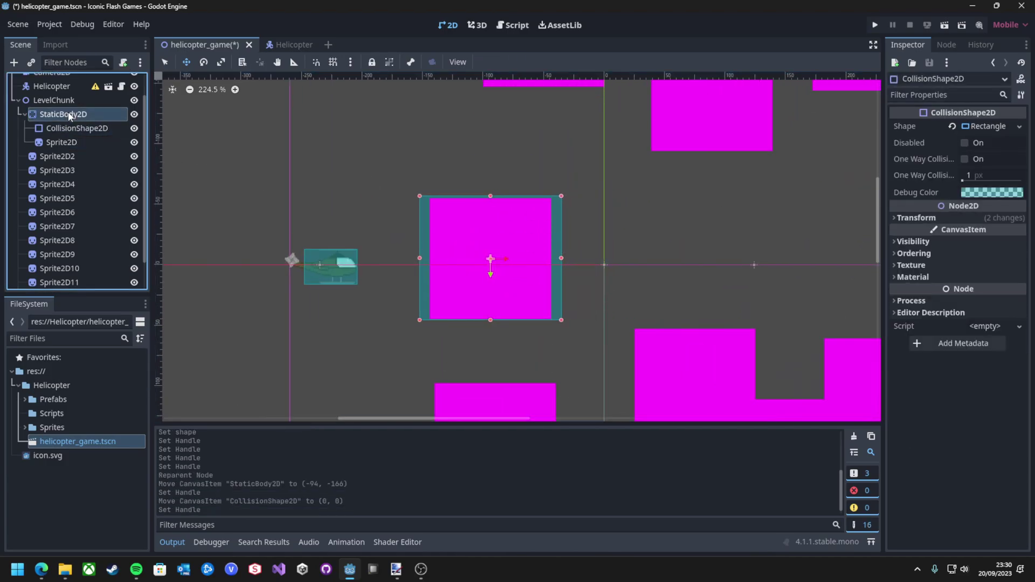
pyautogui.moveTo(491, 262); pyautogui.dragTo(748, 243)
pyautogui.scroll(-3, 664, 254)
pyautogui.moveTo(664, 255); pyautogui.dragTo(497, 266, button='middle')
pyautogui.click(912, 216)
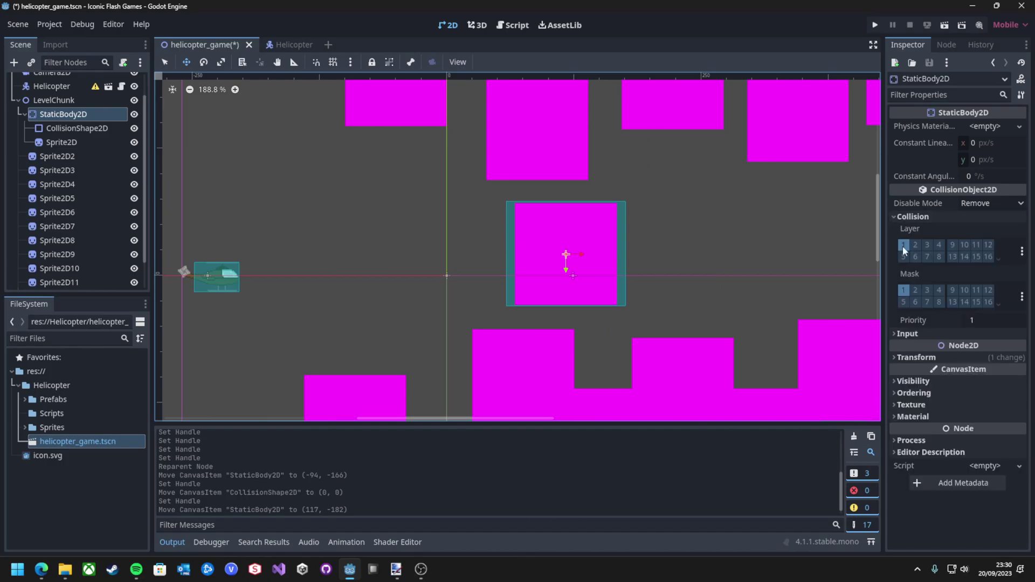
pyautogui.click(902, 290)
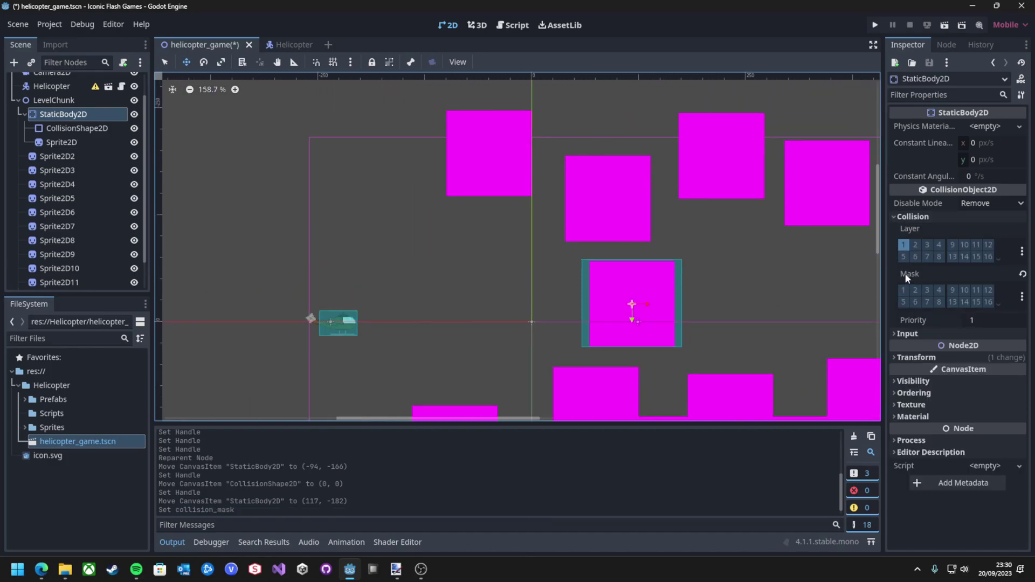
pyautogui.scroll(1, 55, 108)
# In the Helicopter scene, turn off collision layer 1 on the Area2D
pyautogui.click(55, 109)
pyautogui.click(279, 47)
pyautogui.click(903, 274)
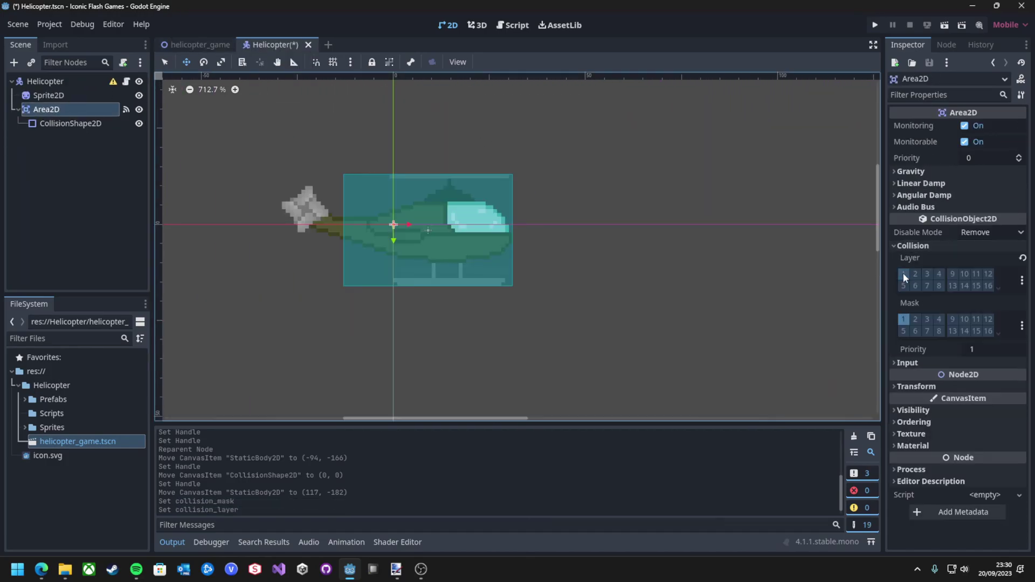
# Run the project to test the helicopter's collision with the level, and close the game window
pyautogui.click(875, 25)
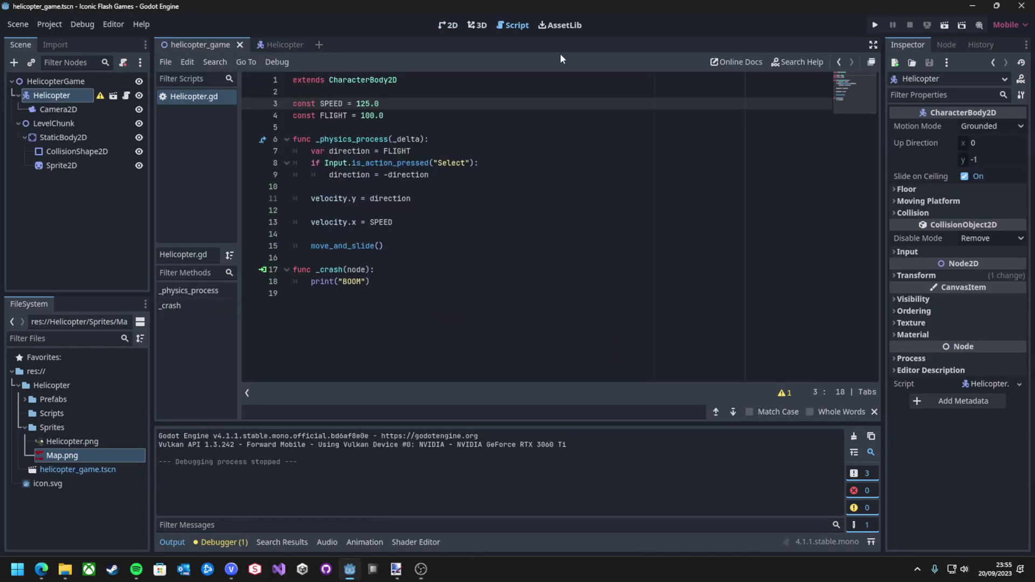
pyautogui.click(875, 26)
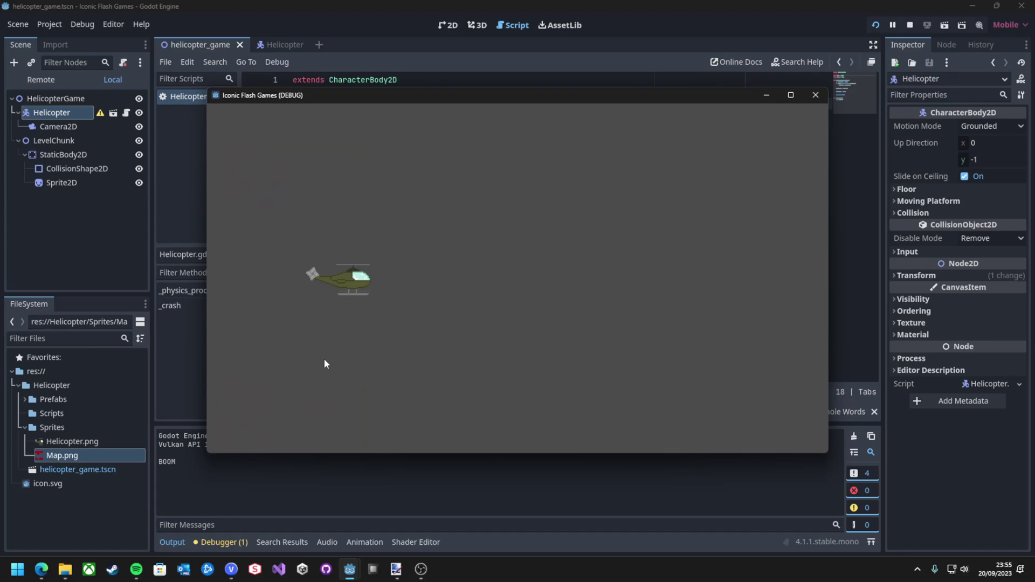
pyautogui.click(815, 96)
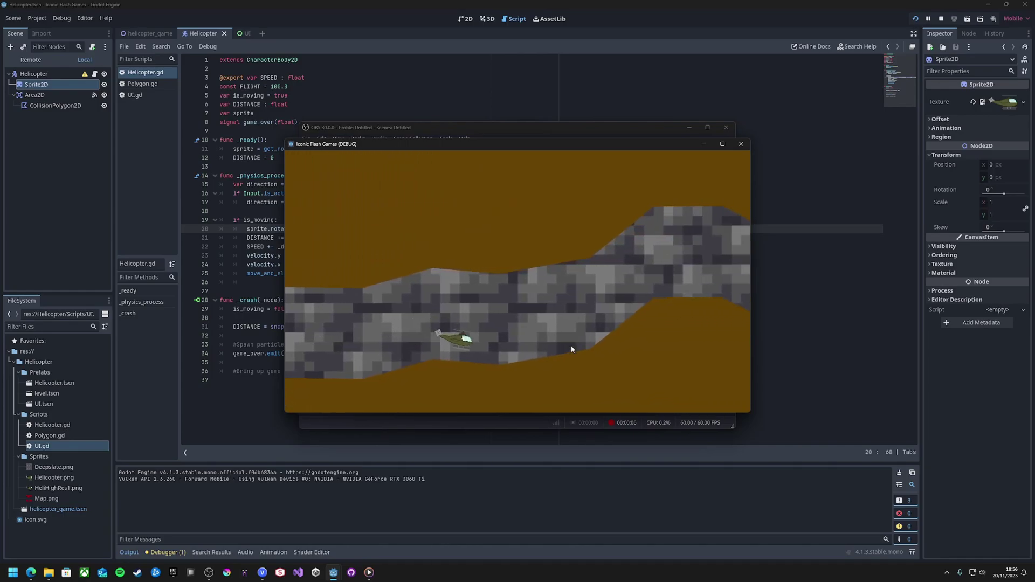
# Playtest the cave level by steering the helicopter up and down through the winding tunnel
pyautogui.press('space')
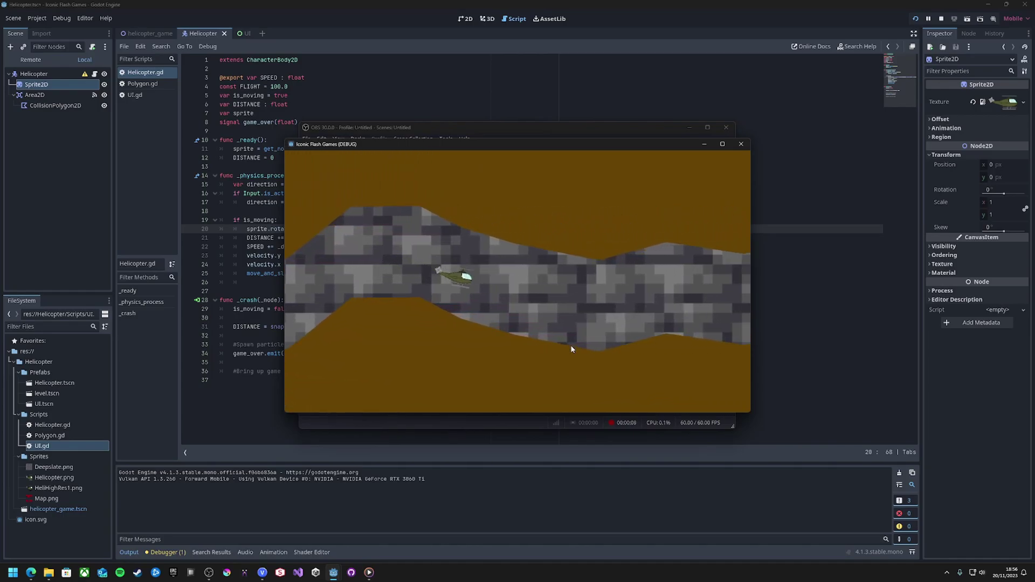
pyautogui.press('space')
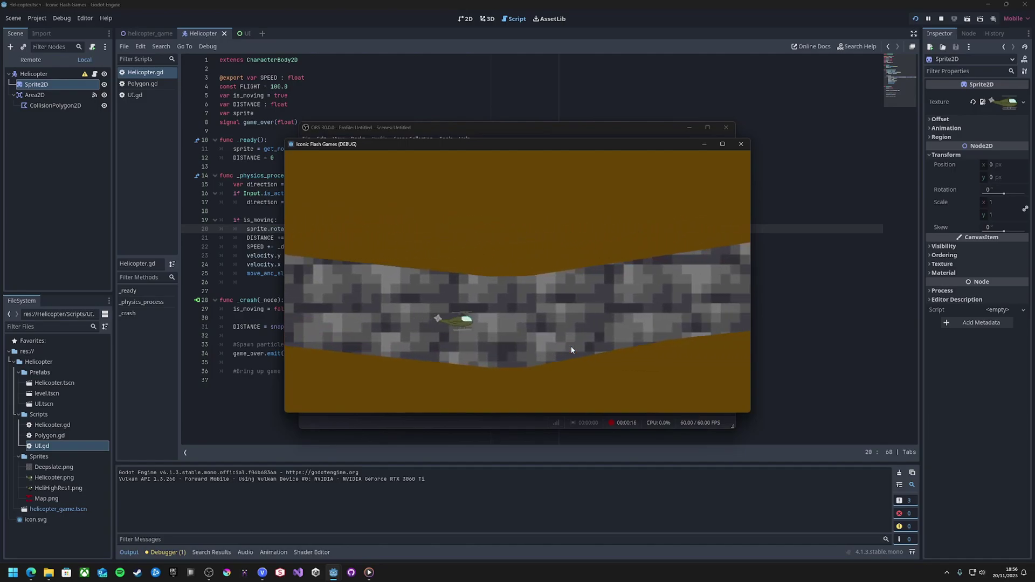
pyautogui.press('space')
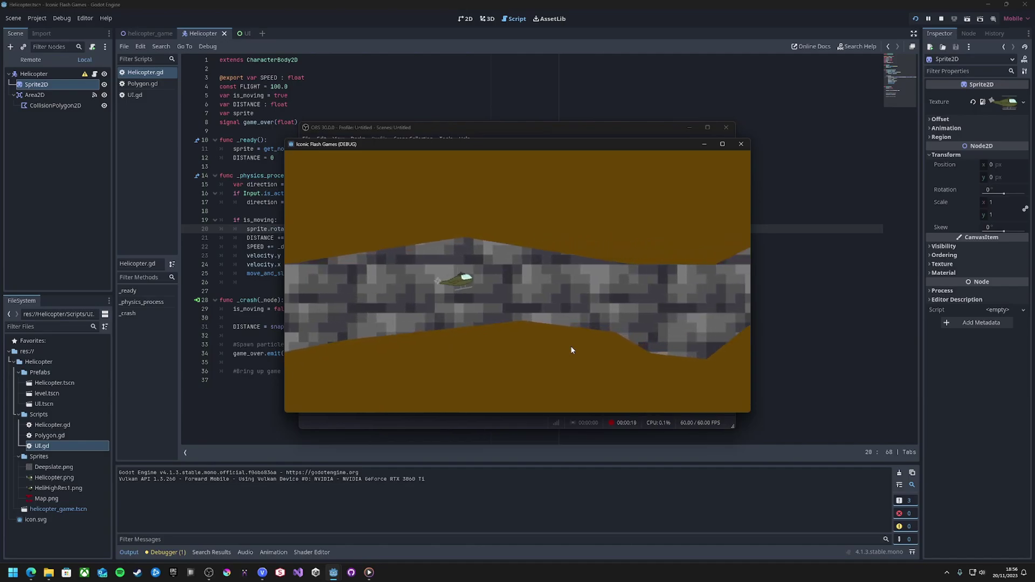
pyautogui.press('space')
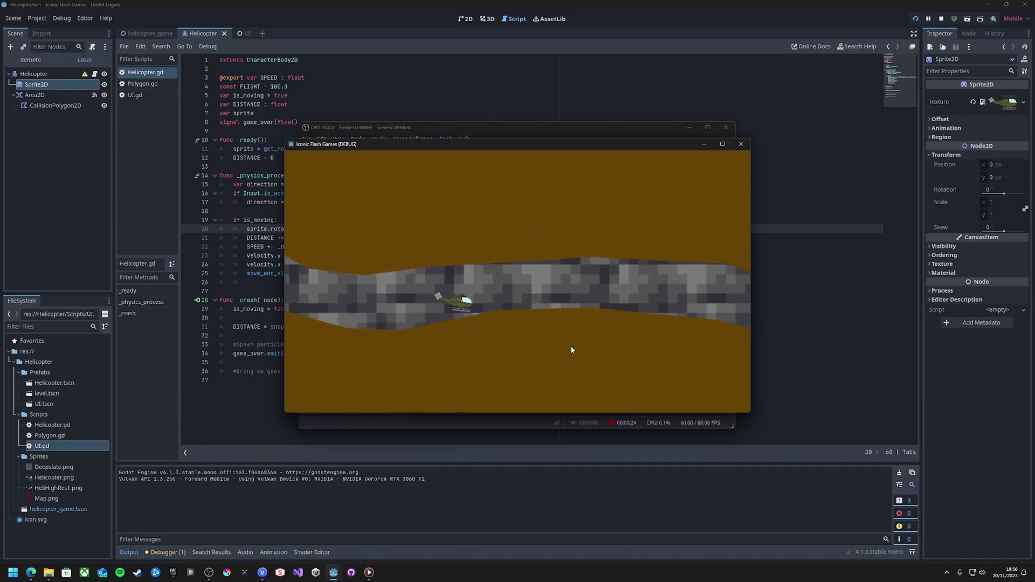
pyautogui.press('space')
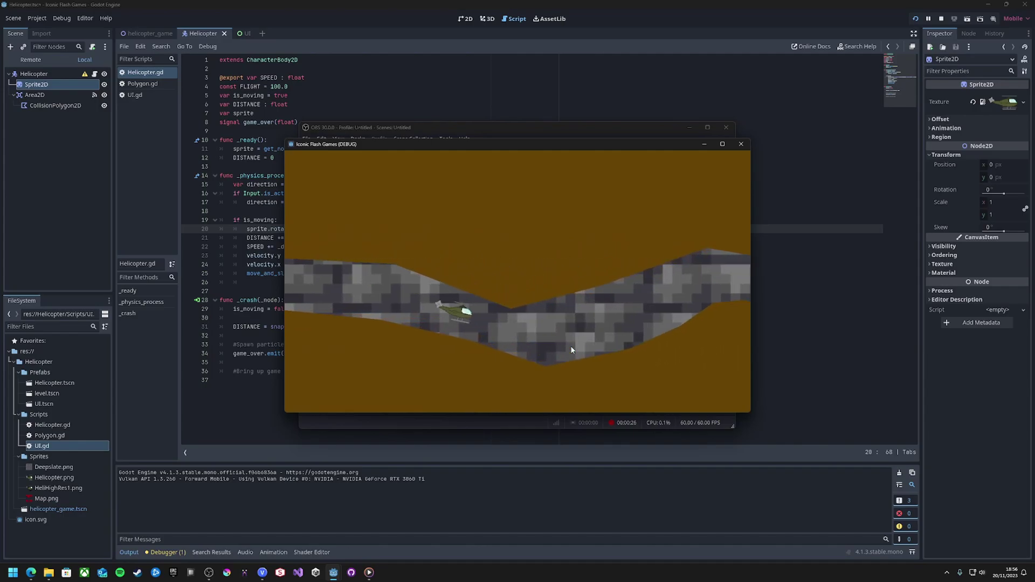
pyautogui.press('space')
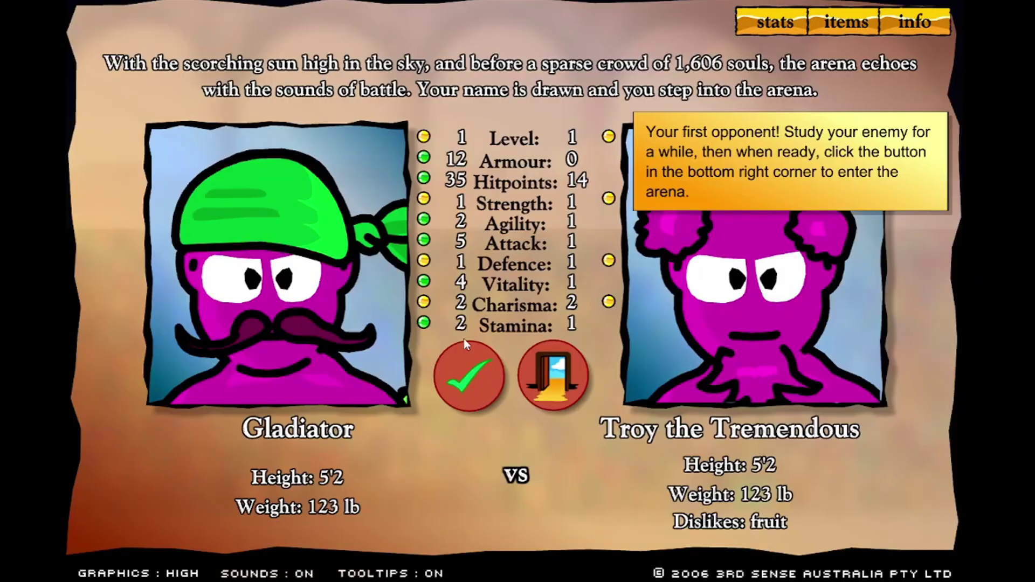
# In the gladiator Flash game, enter the arena against the first opponent, advance toward him and attack
pyautogui.click(468, 371)
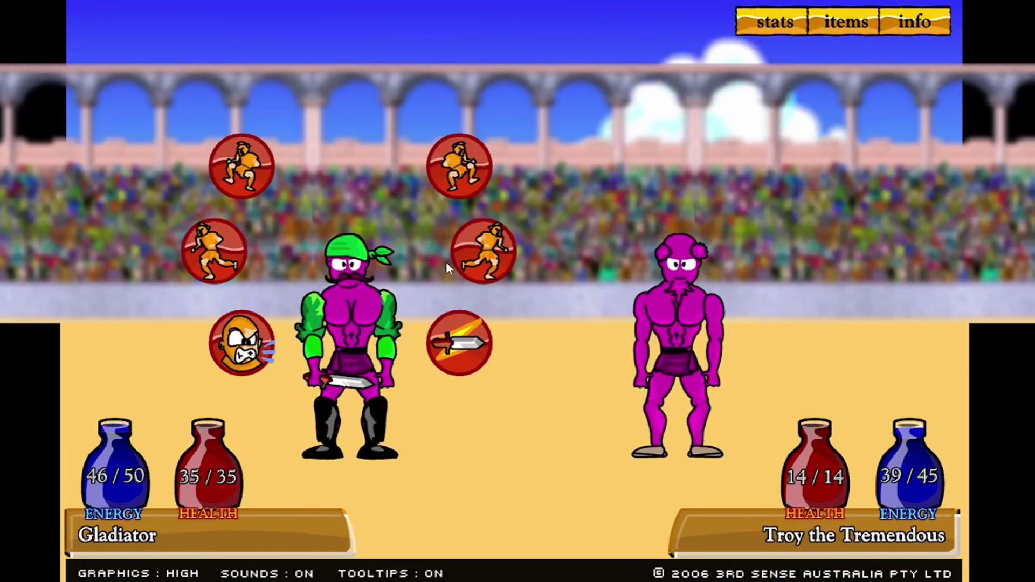
pyautogui.click(474, 264)
pyautogui.click(516, 337)
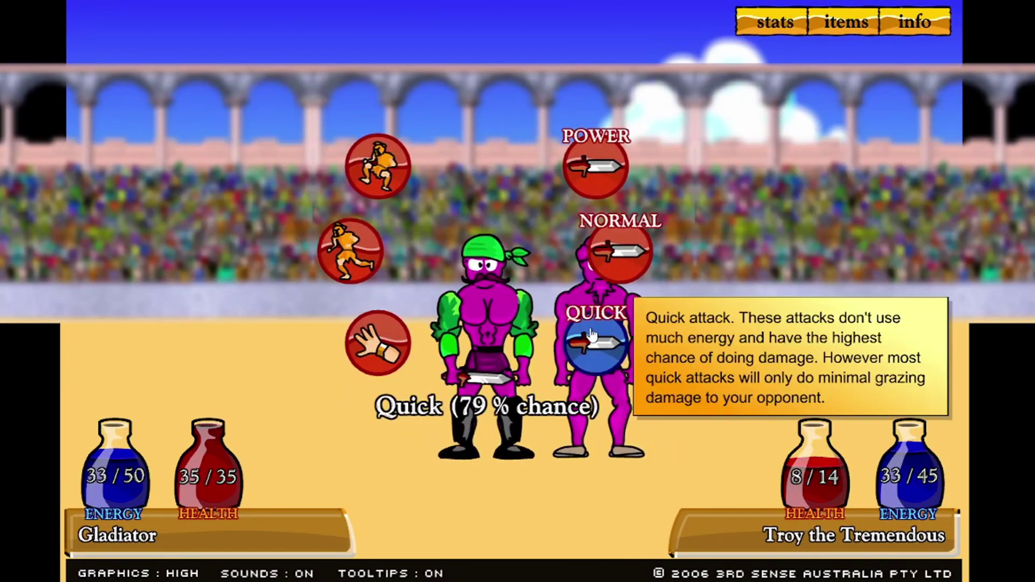
# Finish off the first opponent with a normal attack and accept the next arena battle
pyautogui.click(620, 251)
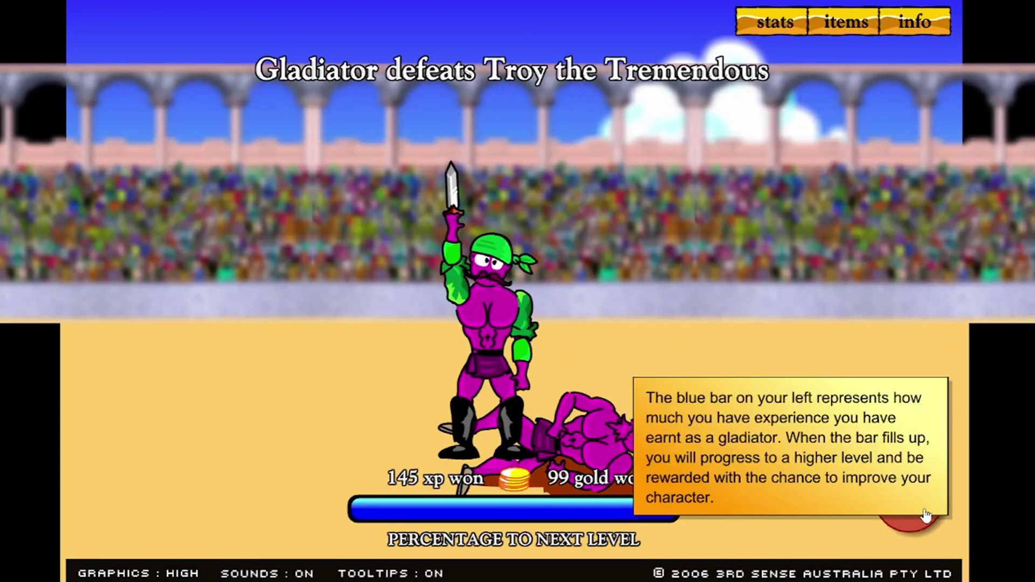
pyautogui.click(905, 507)
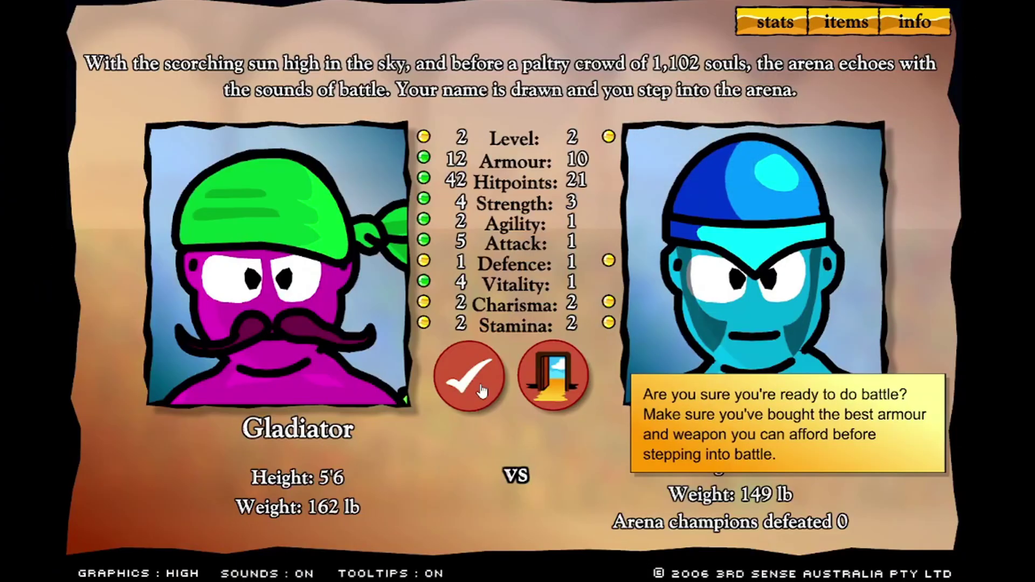
pyautogui.click(474, 374)
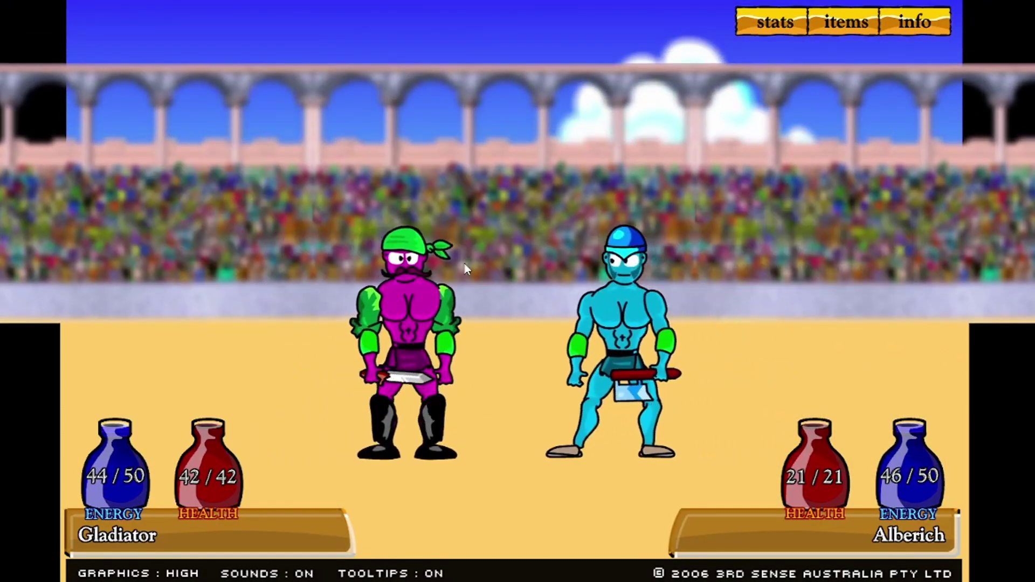
# Manoeuvre the gladiator around the arena opponent in the blue cap and attack him until he is defeated
pyautogui.click(273, 250)
pyautogui.click(271, 339)
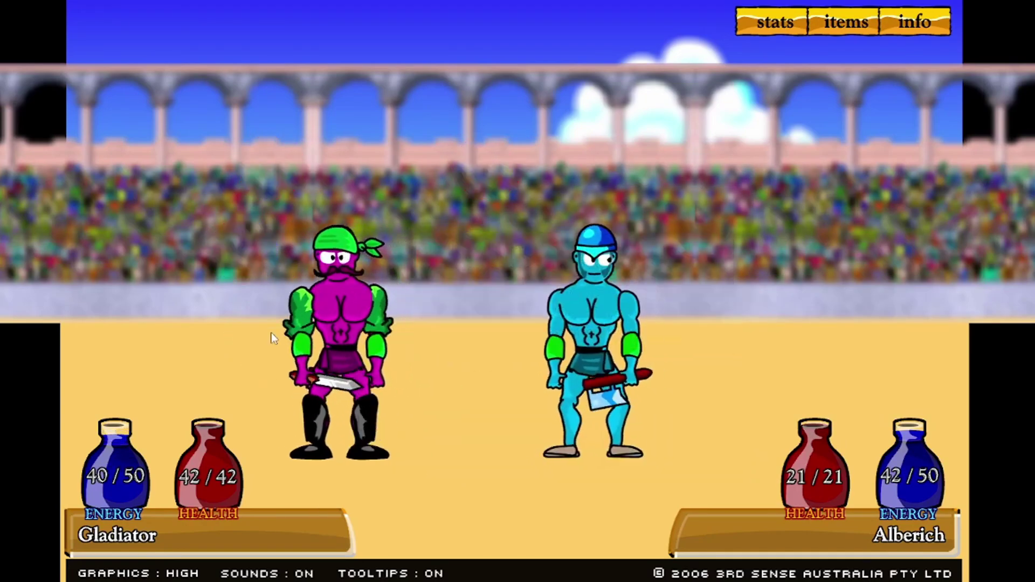
pyautogui.click(450, 250)
pyautogui.click(533, 340)
pyautogui.click(615, 180)
pyautogui.click(635, 244)
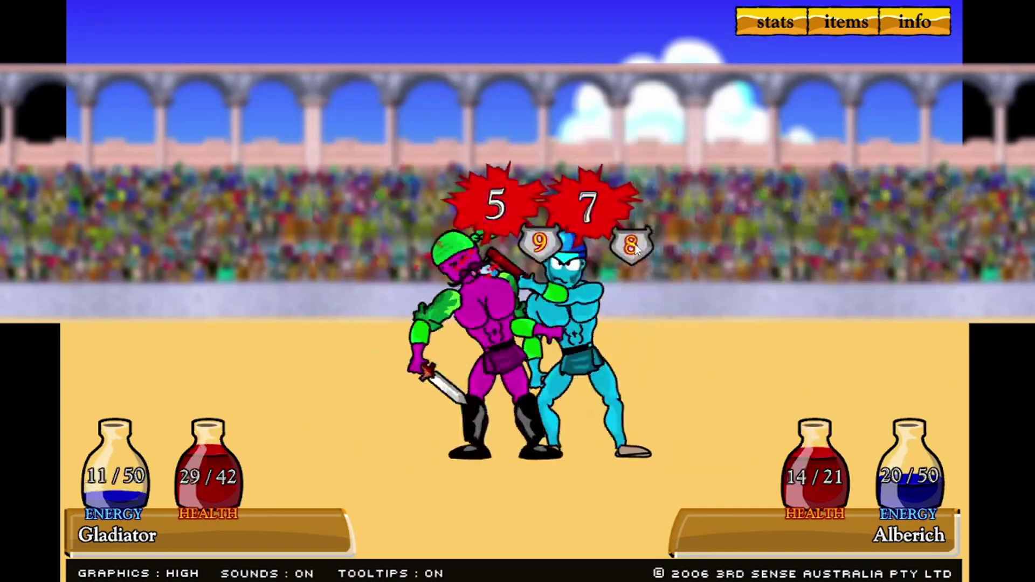
pyautogui.click(607, 342)
pyautogui.click(607, 342)
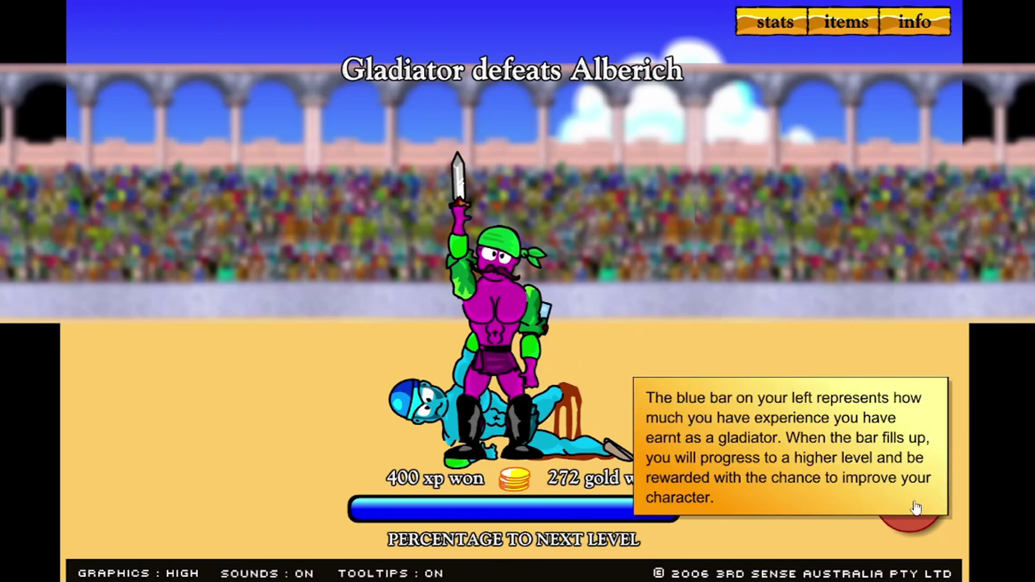
# Leave the victory screen and complete the gladiator's level-up to return to town
pyautogui.click(915, 508)
pyautogui.click(330, 251)
pyautogui.click(331, 251)
pyautogui.click(904, 502)
# Visit the weaponsmith and buy the gladiator an axe
pyautogui.click(289, 381)
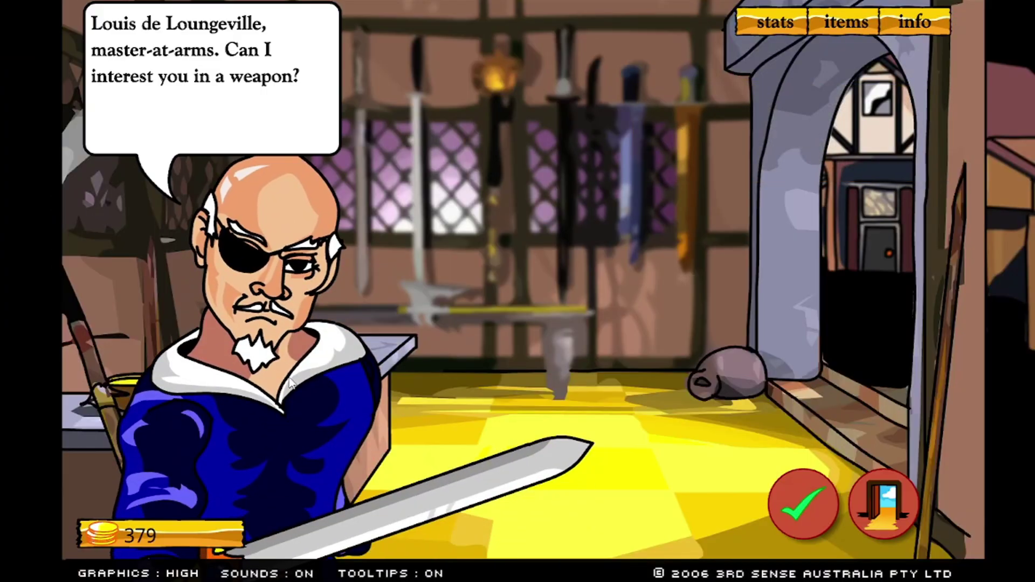
pyautogui.click(803, 504)
pyautogui.click(716, 247)
pyautogui.click(626, 129)
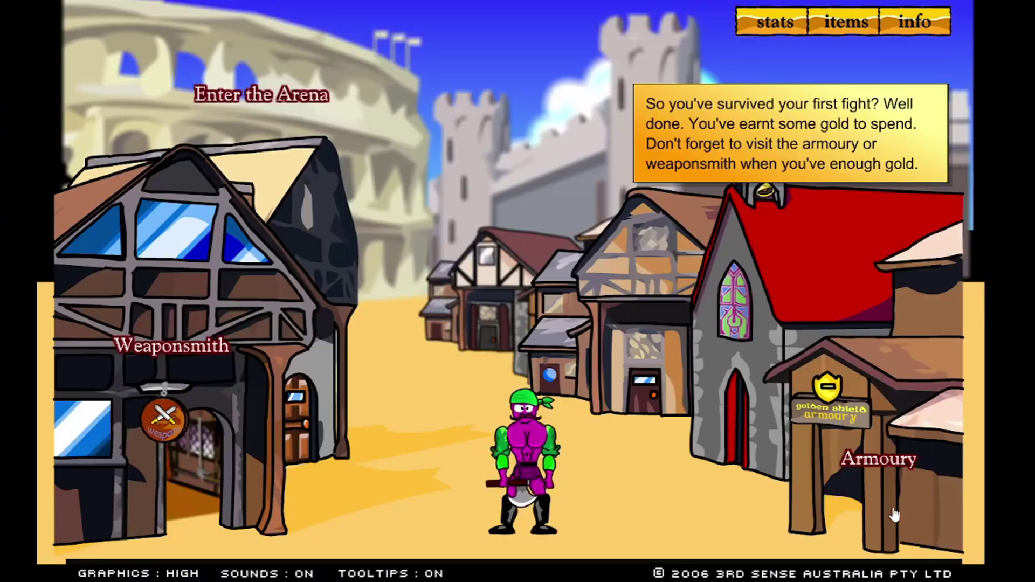
# Visit the armoury and leave it without making a purchase
pyautogui.click(893, 515)
pyautogui.click(816, 501)
pyautogui.click(890, 507)
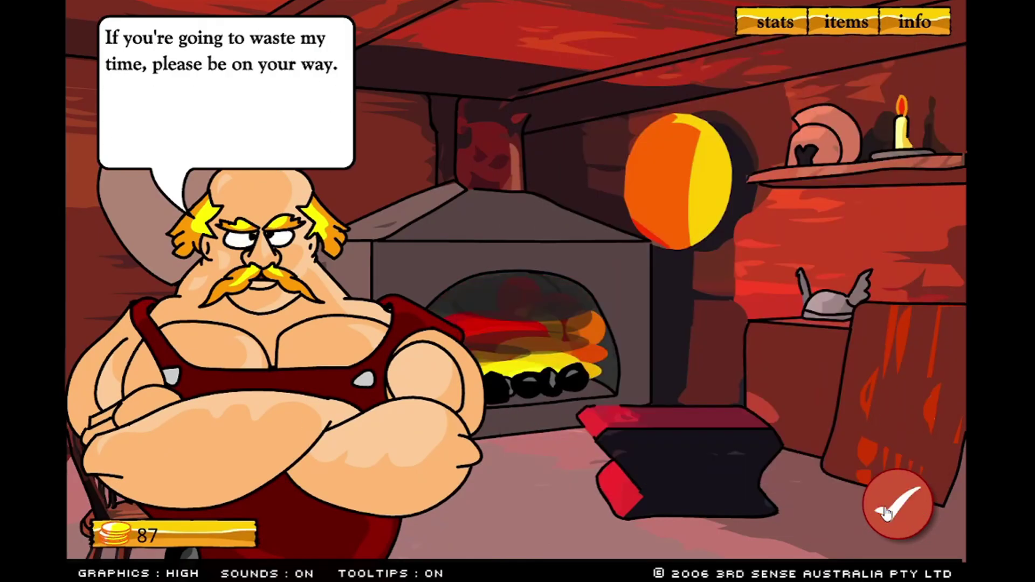
pyautogui.click(887, 510)
# Accept the battle against the sword-wielding opponent in green, advance on him and attack with the axe
pyautogui.click(468, 373)
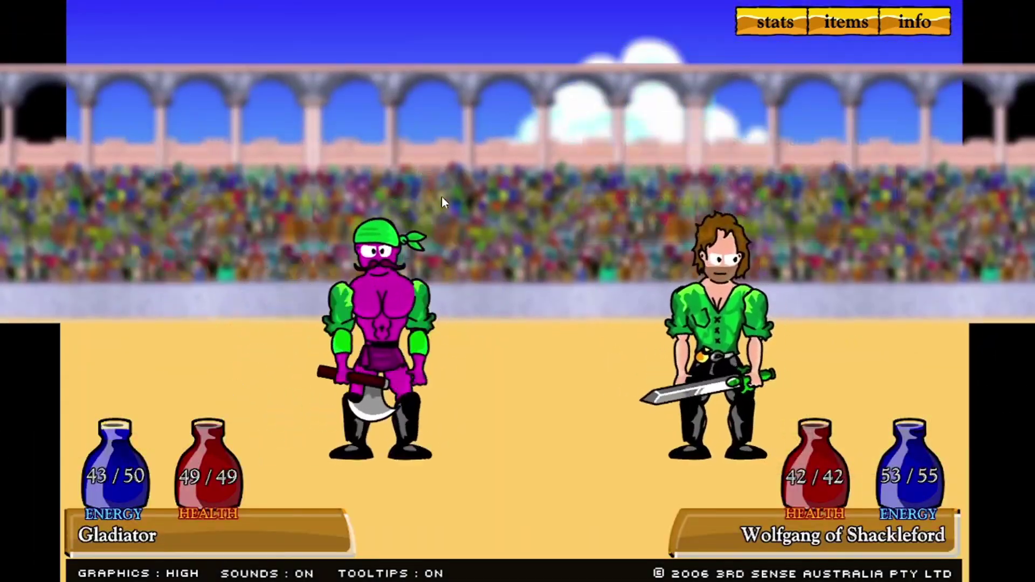
pyautogui.click(535, 282)
pyautogui.click(558, 333)
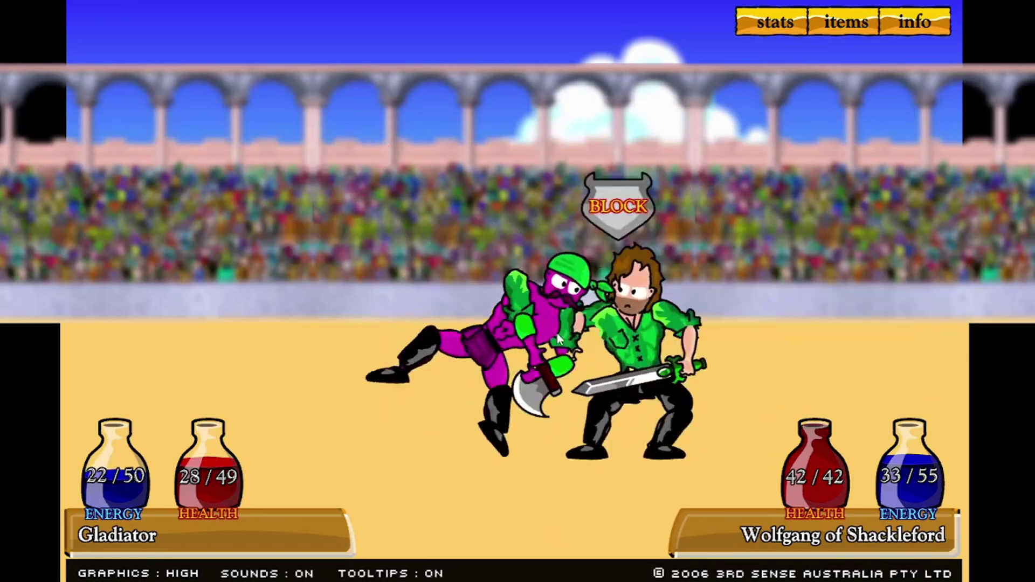
pyautogui.click(604, 237)
pyautogui.click(601, 171)
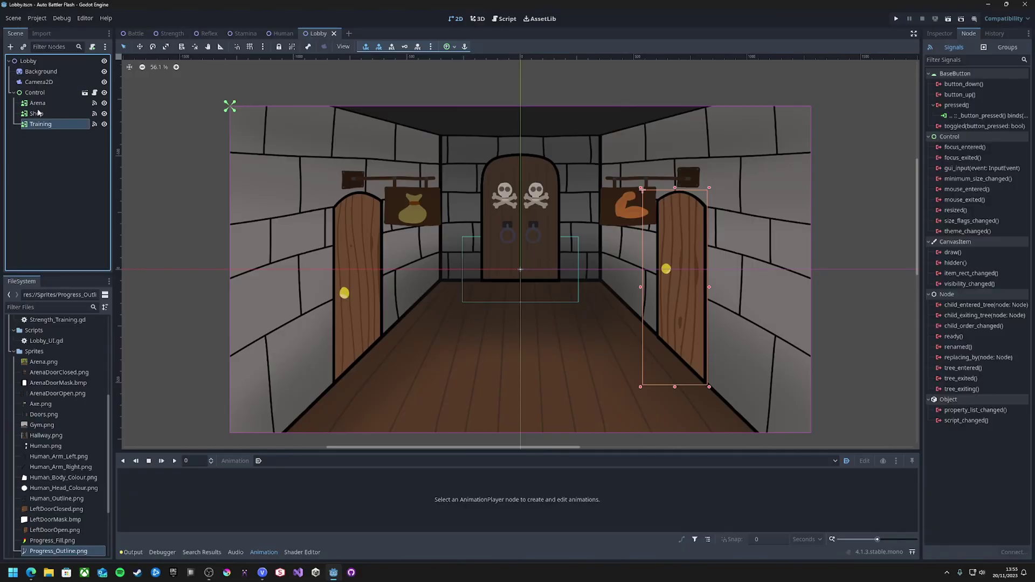
# In the Lobby scene, assign ArenaDoorClosed.png as the Arena button's normal texture
pyautogui.click(36, 103)
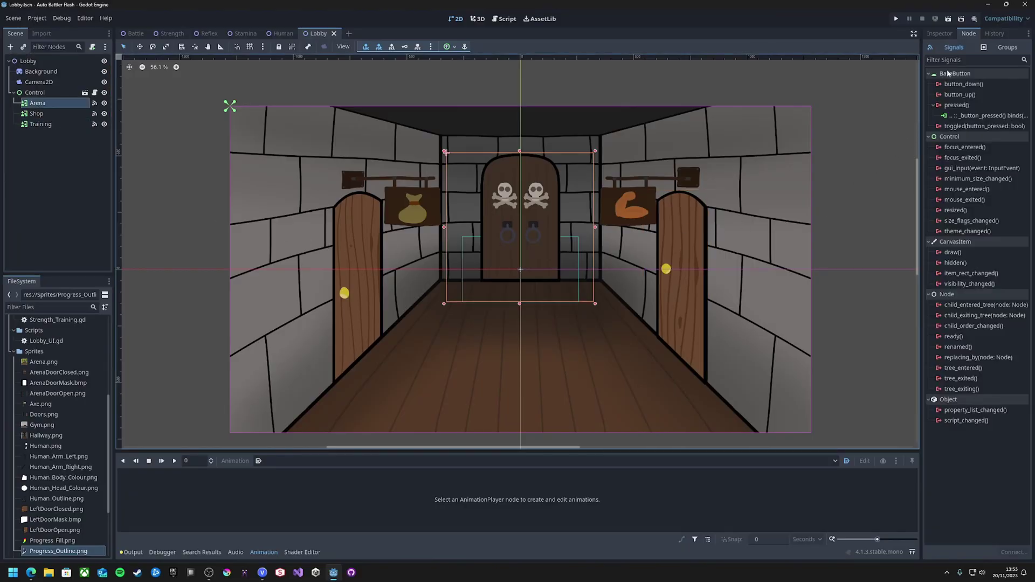
pyautogui.click(940, 33)
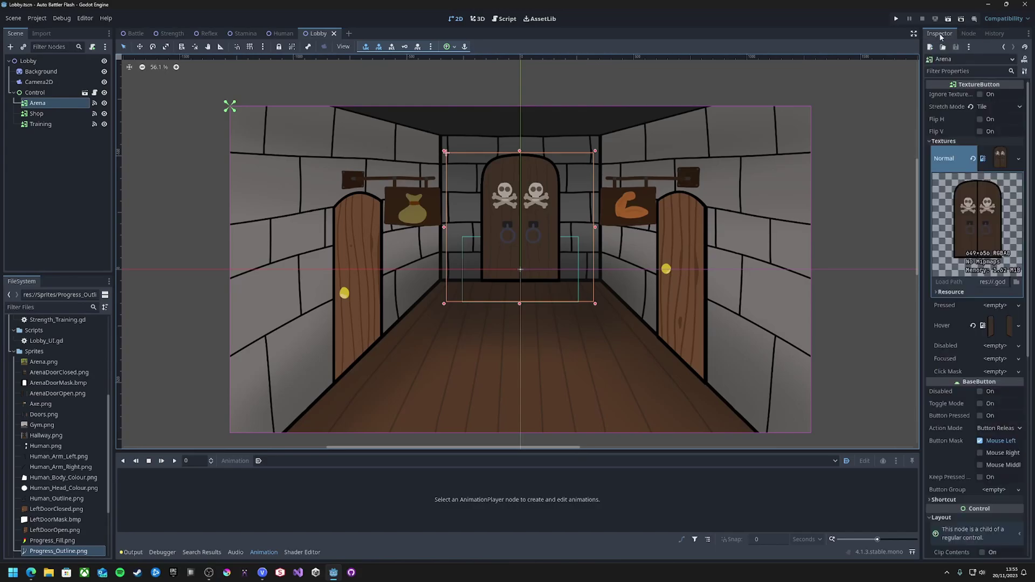
pyautogui.click(1019, 159)
pyautogui.click(1016, 160)
pyautogui.moveTo(60, 372); pyautogui.dragTo(964, 171)
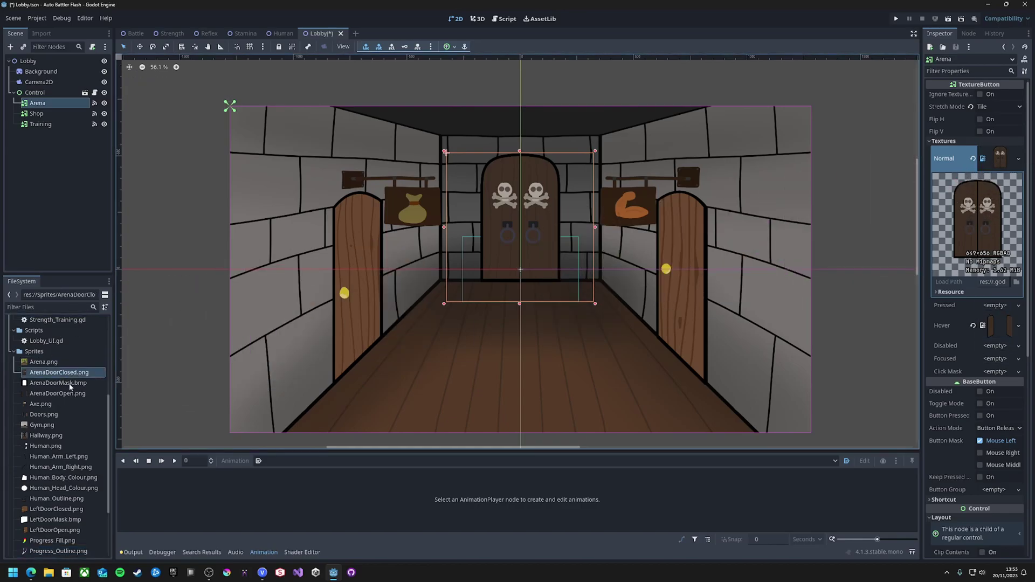
# Try ArenaDoorOpen.png as the Arena button's normal texture, and switch back to ArenaDoorClosed.png
pyautogui.moveTo(63, 393); pyautogui.dragTo(974, 170)
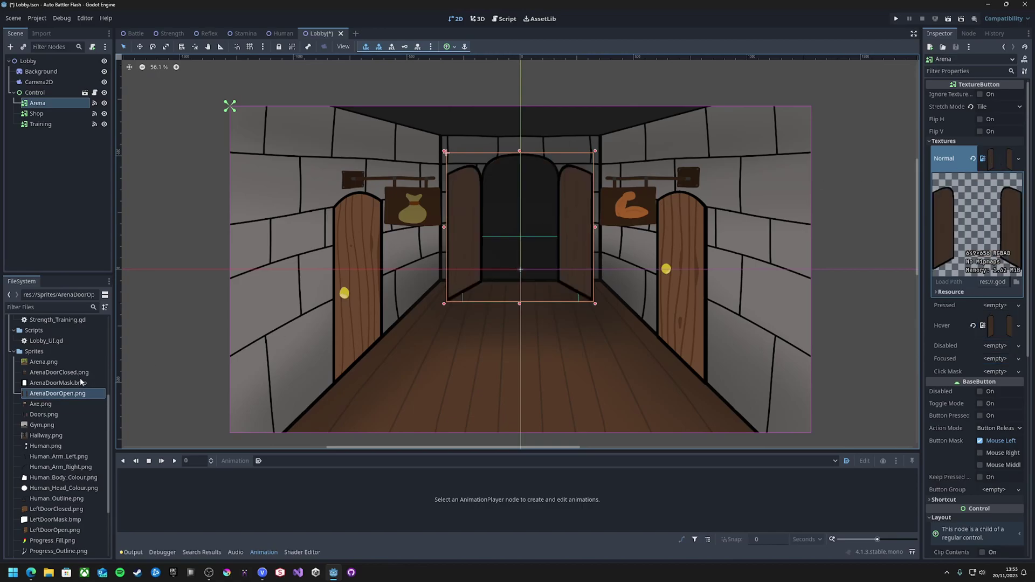
pyautogui.moveTo(79, 376); pyautogui.dragTo(964, 184)
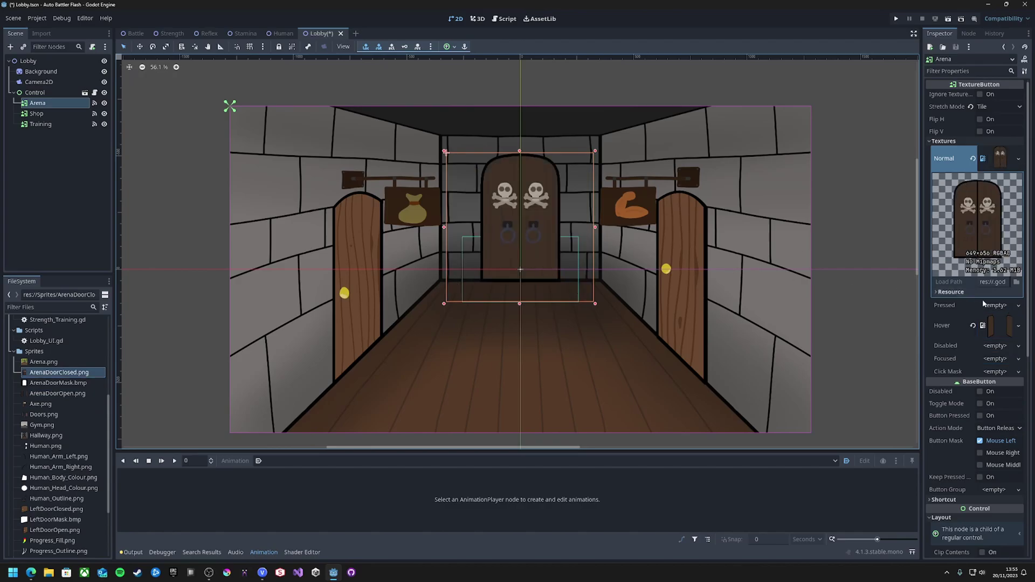
# Check the Arena button's hover texture, run the project to test the lobby doors, and close the game window
pyautogui.click(1003, 327)
pyautogui.click(990, 327)
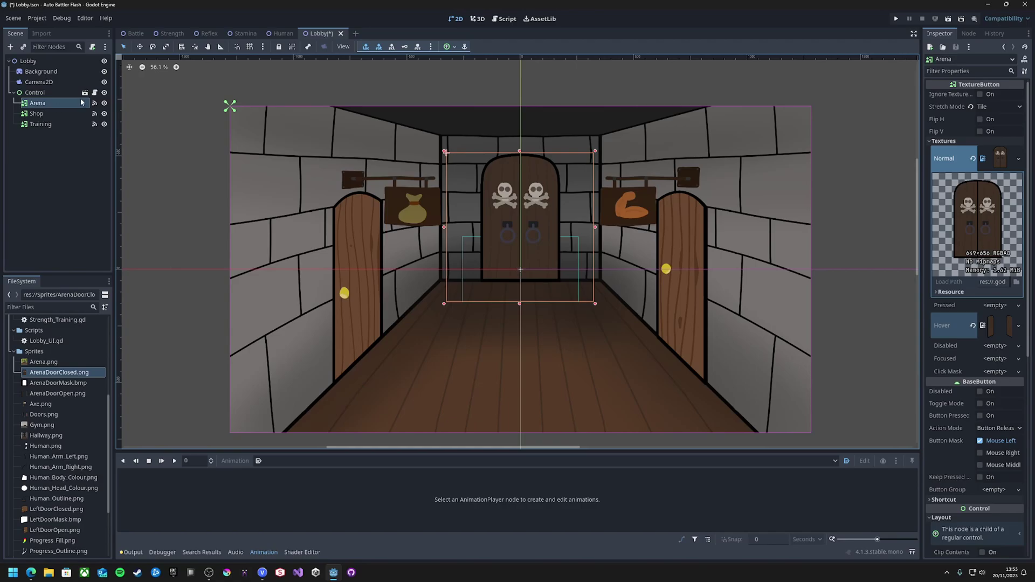
pyautogui.click(896, 19)
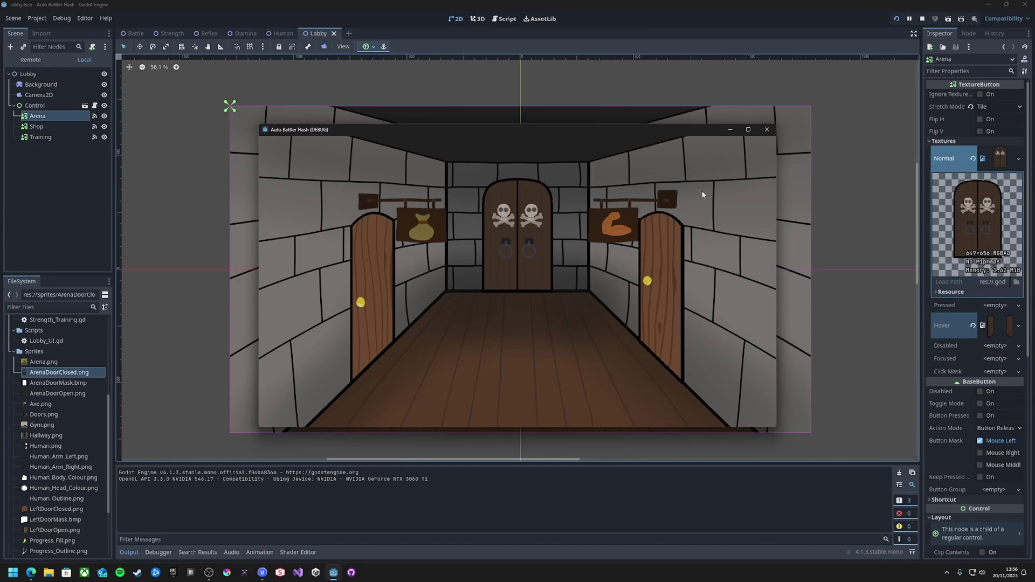
pyautogui.click(766, 130)
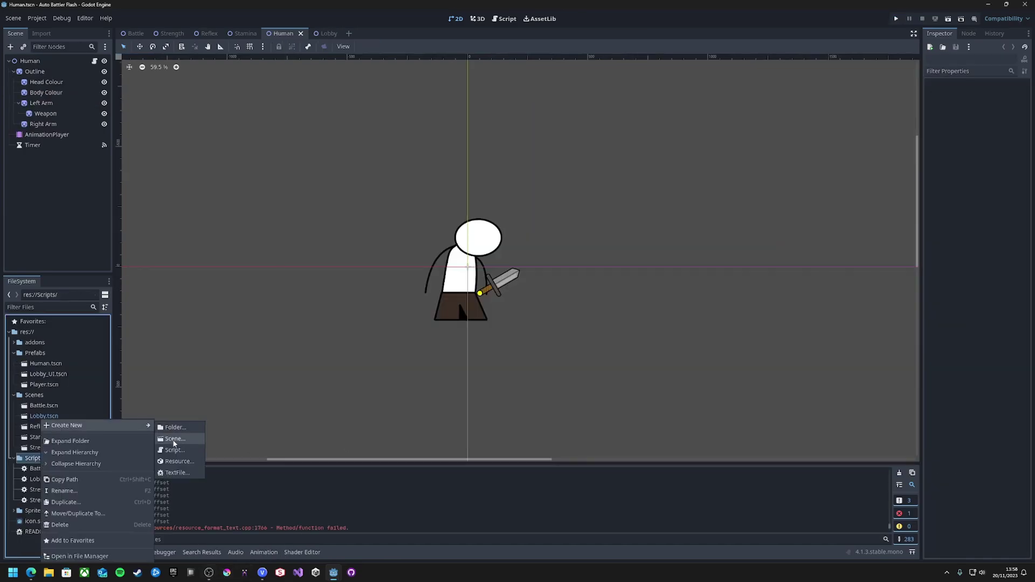
# Create a Player.gd script in the Scripts folder and declare the variables strength and reflex in it
pyautogui.click(173, 439)
pyautogui.press('Return')
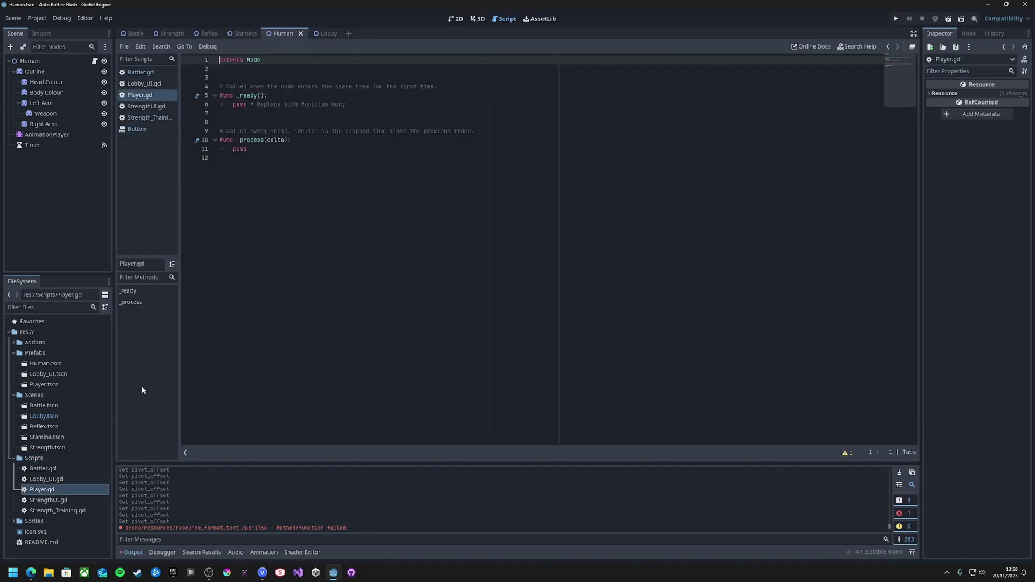
pyautogui.write('var strength')
pyautogui.press('Return')
pyautogui.write('var reflex')
pyautogui.press('Return')
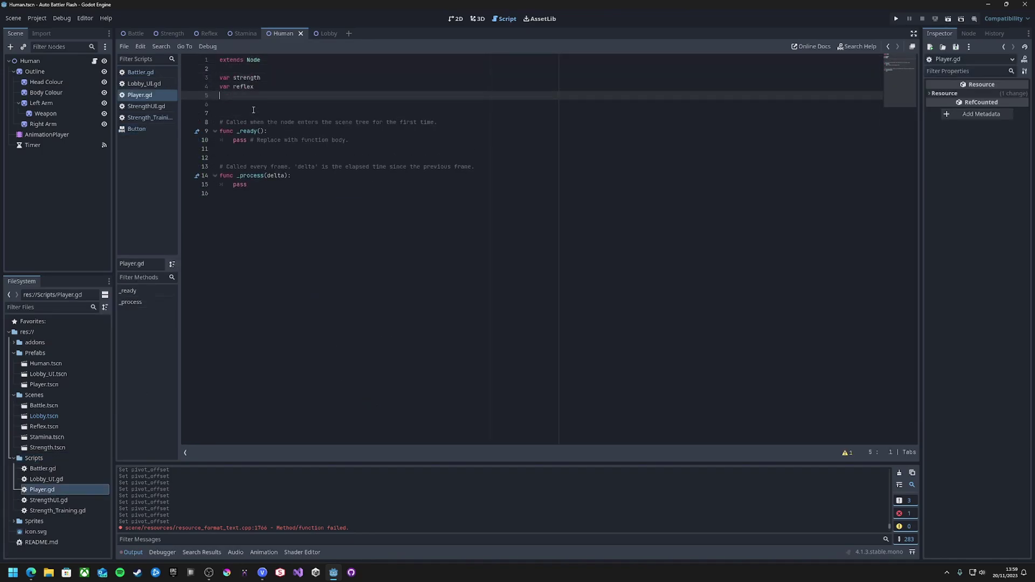
# Try combining the declarations into the single line "var strength, reflex, stamina, gold"
pyautogui.write('var stamin')
pyautogui.press('BackSpace')
pyautogui.press('BackSpace')
pyautogui.press('BackSpace')
pyautogui.press('BackSpace')
pyautogui.press('BackSpace')
pyautogui.press('BackSpace')
pyautogui.press('BackSpace')
pyautogui.press('BackSpace')
pyautogui.press('BackSpace')
pyautogui.press('BackSpace')
pyautogui.press('BackSpace')
pyautogui.press('BackSpace')
pyautogui.press('BackSpace')
pyautogui.press('BackSpace')
pyautogui.press('BackSpace')
pyautogui.press('BackSpace')
pyautogui.press('BackSpace')
pyautogui.press('BackSpace')
pyautogui.press('BackSpace')
pyautogui.press('BackSpace')
pyautogui.write(', reflex, stamina, gold')
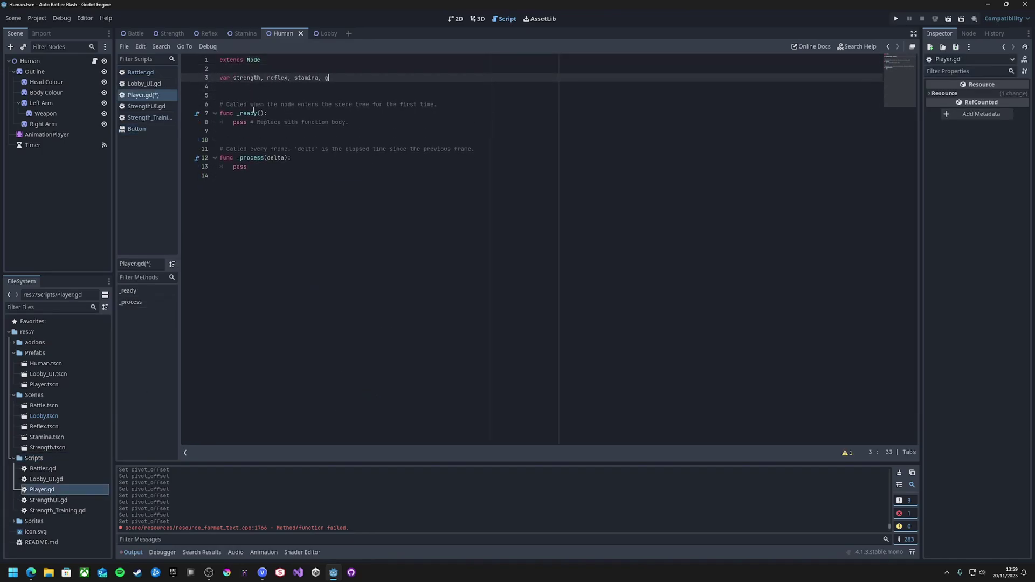
# Declare reflex, stamina and gold as separate variables on their own lines below strength, and save the script
pyautogui.moveTo(339, 78); pyautogui.dragTo(261, 77)
pyautogui.write('var reflex var stamina var gold')
pyautogui.press('Delete')
pyautogui.press('Delete')
pyautogui.press('Delete')
pyautogui.hotkey('ctrl', 's')
pyautogui.press('BackSpace')
# Replace the template _ready and _process functions with a new adjust_gold(value) function
pyautogui.moveTo(248, 202); pyautogui.dragTo(204, 114)
pyautogui.press('BackSpace')
pyautogui.press('Return')
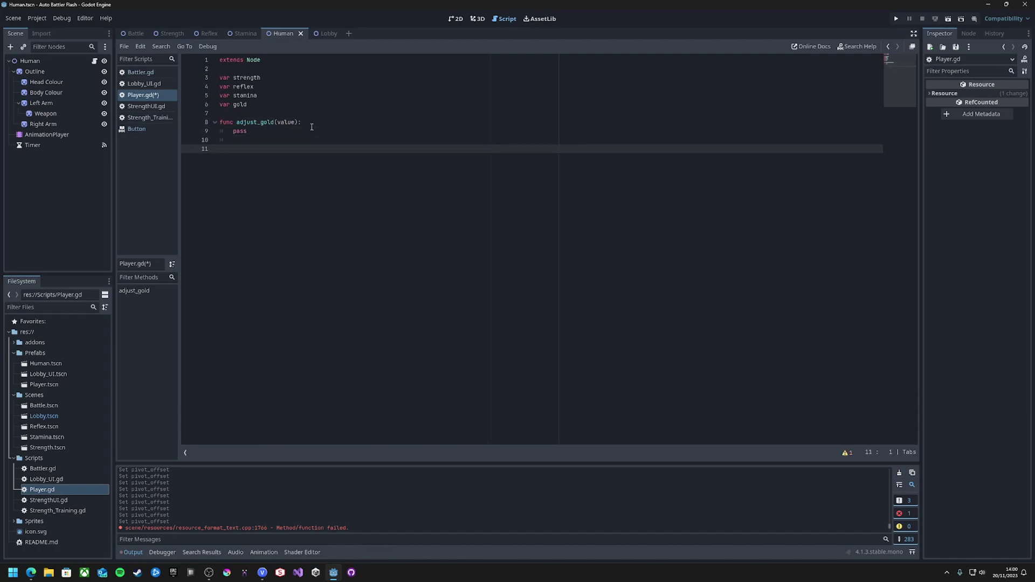
# Inside adjust_gold, start a value < 0 condition with a nested if statement
pyautogui.click(312, 127)
pyautogui.click(313, 122)
pyautogui.press('Return')
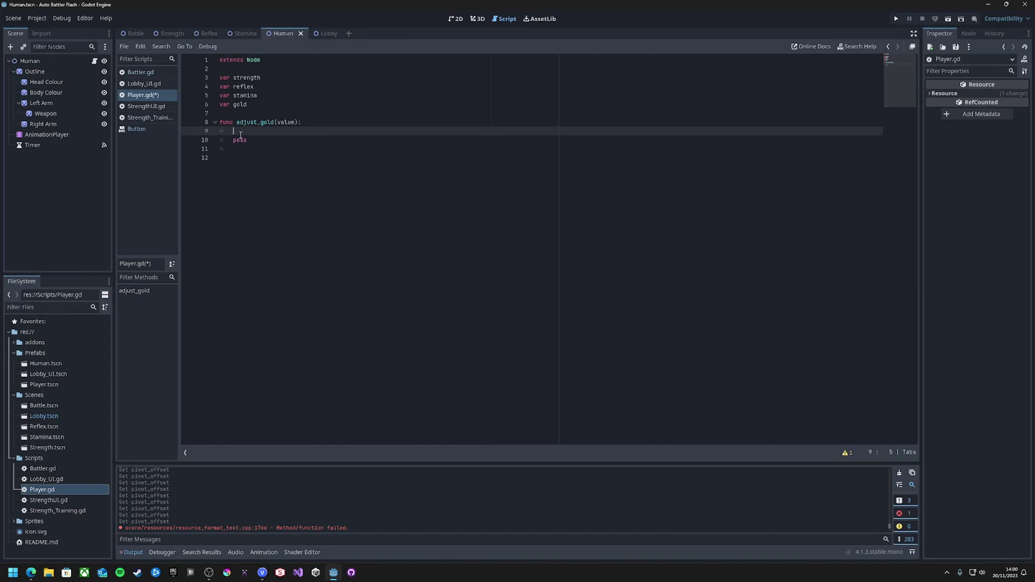
pyautogui.write('if (value < 0):')
pyautogui.press('Return')
pyautogui.write('if(')
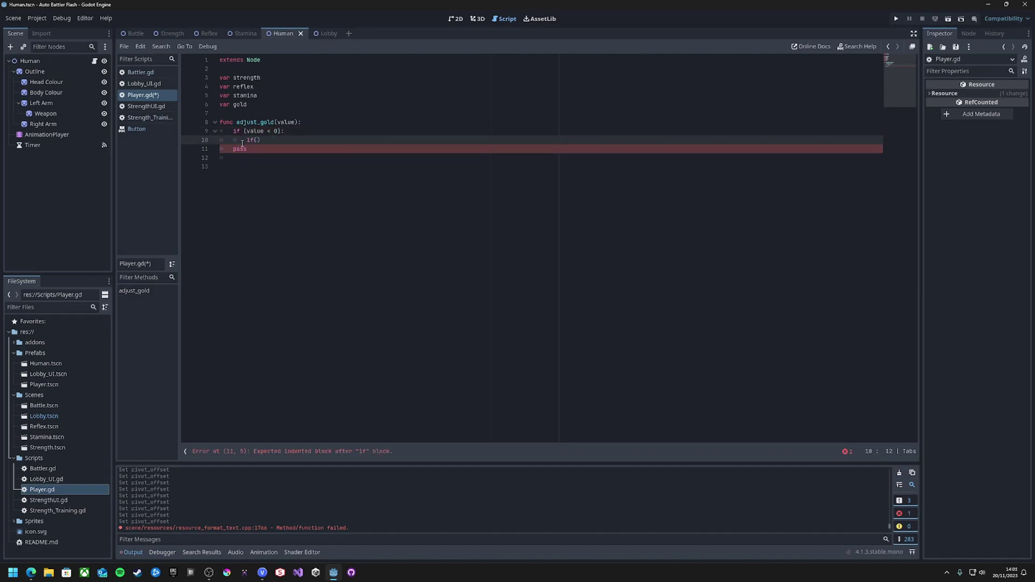
# Remove the nested if, change the condition to value > 0, and make it add value to gold
pyautogui.press('BackSpace')
pyautogui.press('BackSpace')
pyautogui.press('BackSpace')
pyautogui.press('BackSpace')
pyautogui.press('BackSpace')
pyautogui.press('BackSpace')
pyautogui.press('Left')
pyautogui.press('Left')
pyautogui.press('Left')
pyautogui.press('Left')
pyautogui.press('BackSpace')
pyautogui.write('>')
pyautogui.click(289, 131)
pyautogui.press('Return')
pyautogui.write('gold += value pass')
# Add a condition to adjust_gold that returns false when gold + value < 0
pyautogui.press('BackSpace')
pyautogui.write('if (-va')
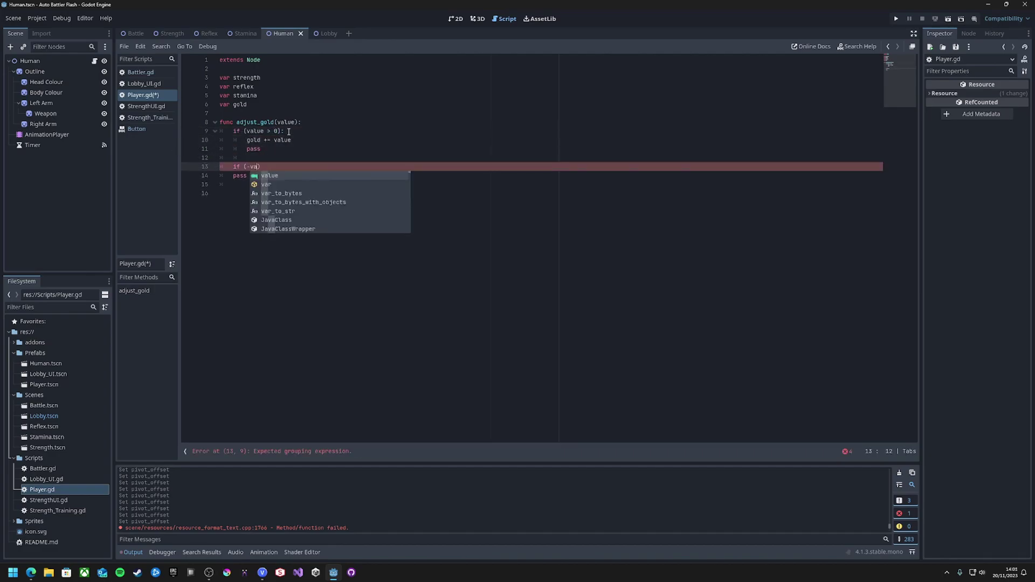
pyautogui.press('BackSpace')
pyautogui.press('BackSpace')
pyautogui.press('BackSpace')
pyautogui.write('gold + value < 0):')
pyautogui.press('Return')
pyautogui.write('return false')
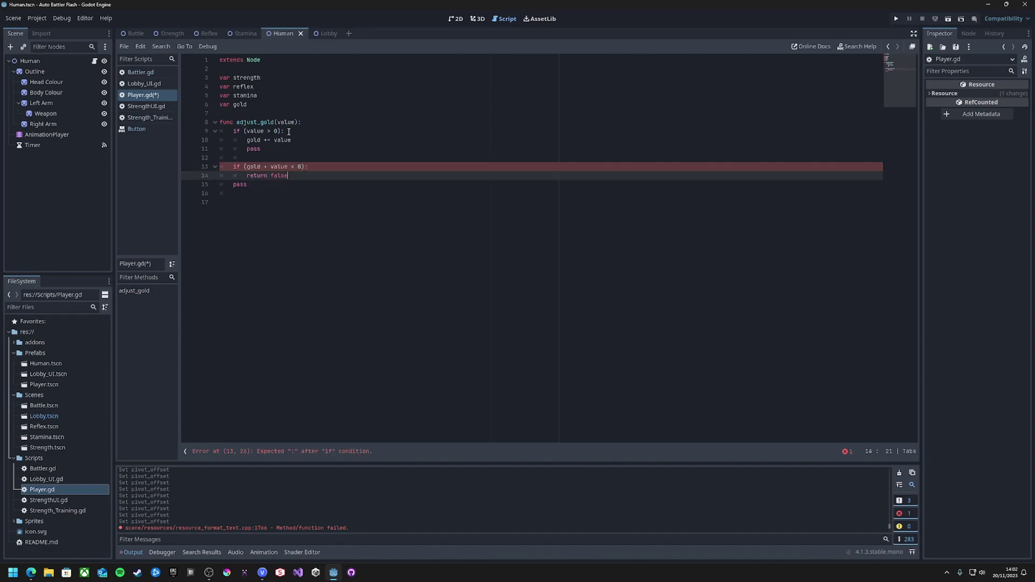
# Add gold += value after the return-false check, and delete the value > 0 block
pyautogui.press('Return')
pyautogui.press('BackSpace')
pyautogui.write('gold += value')
pyautogui.moveTo(254, 158); pyautogui.dragTo(198, 134)
pyautogui.press('BackSpace')
pyautogui.press('BackSpace')
# Separate the check from gold += value with a blank line, remove the leftover pass, and save the script
pyautogui.click(293, 142)
pyautogui.press('Return')
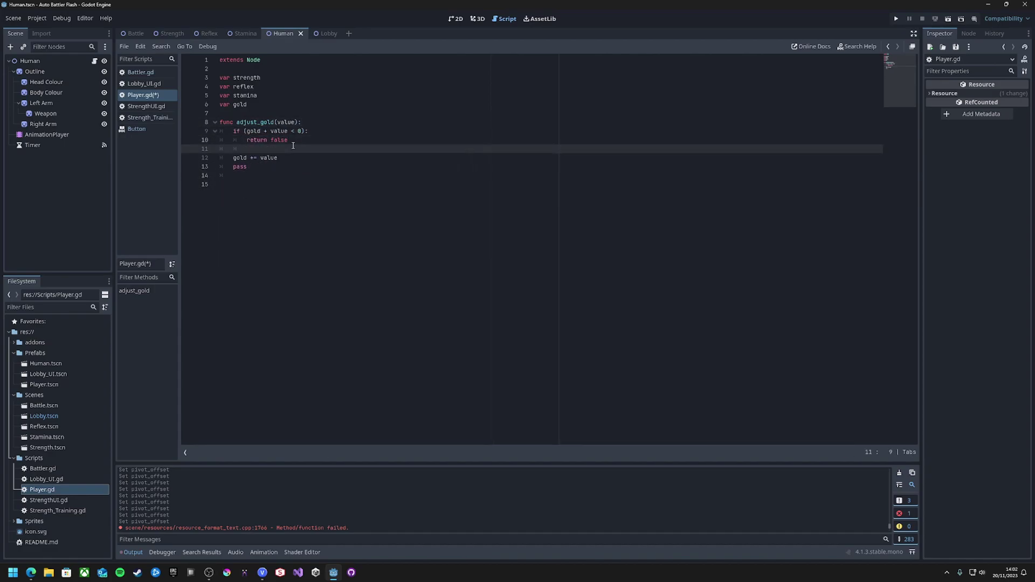
pyautogui.press('Down')
pyautogui.press('Down')
pyautogui.press('Down')
pyautogui.press('BackSpace')
pyautogui.press('BackSpace')
pyautogui.click(286, 158)
pyautogui.hotkey('ctrl', 's')
# Start a new function declaration below adjust_gold
pyautogui.click(278, 179)
pyautogui.press('Return')
pyautogui.write('func')
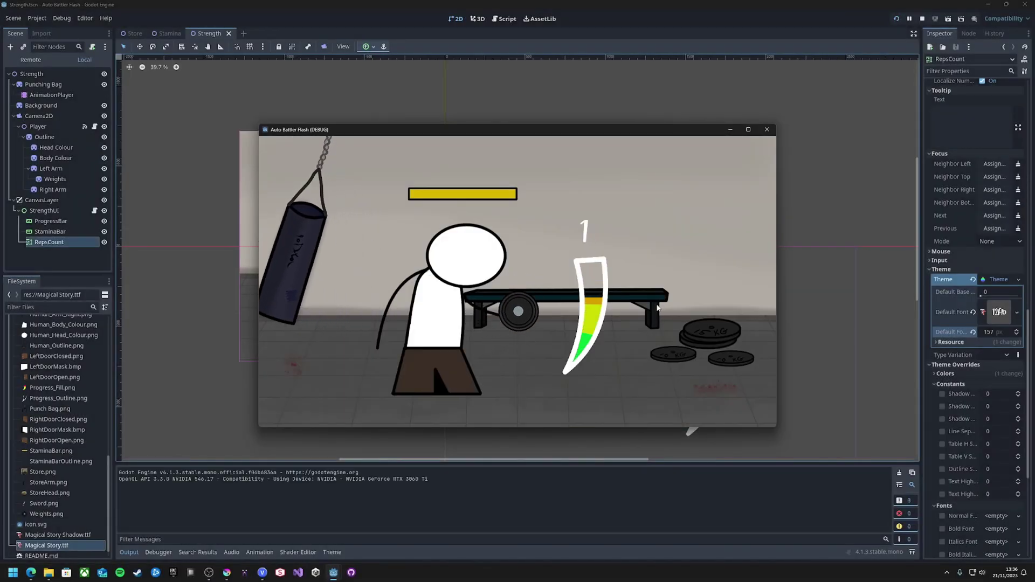
# Playtest the strength training scene by performing weight-lifting reps while watching the rep counter, power gauge and stamina bar
pyautogui.press('space')
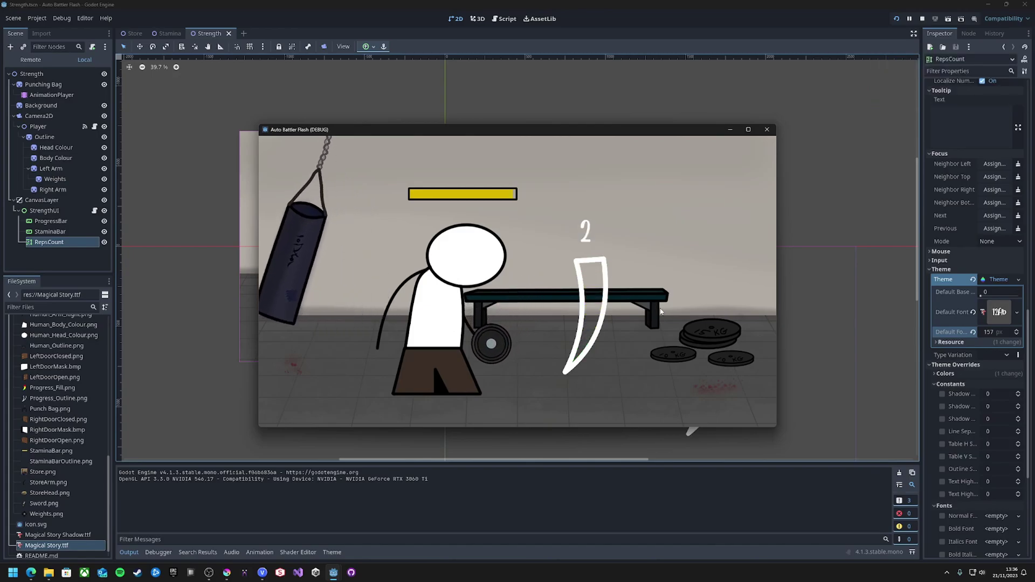
pyautogui.press('space')
pyautogui.press('space')
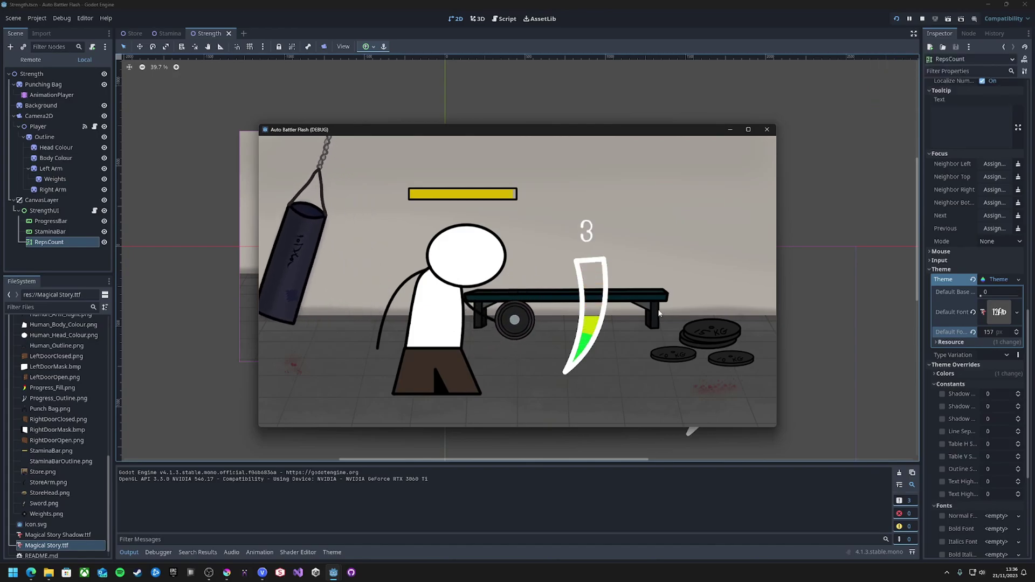
pyautogui.press('space')
pyautogui.press('space')
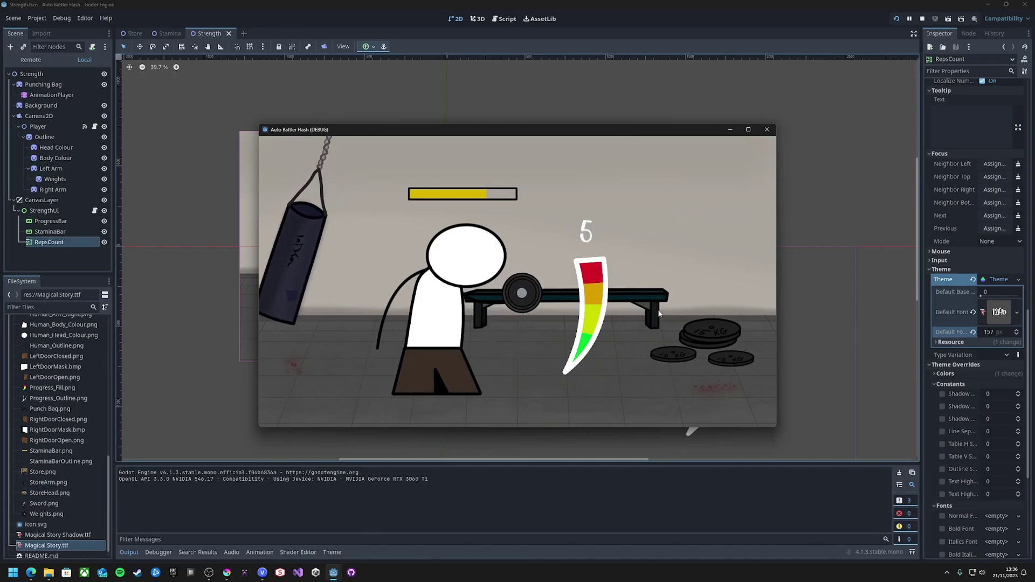
pyautogui.press('space')
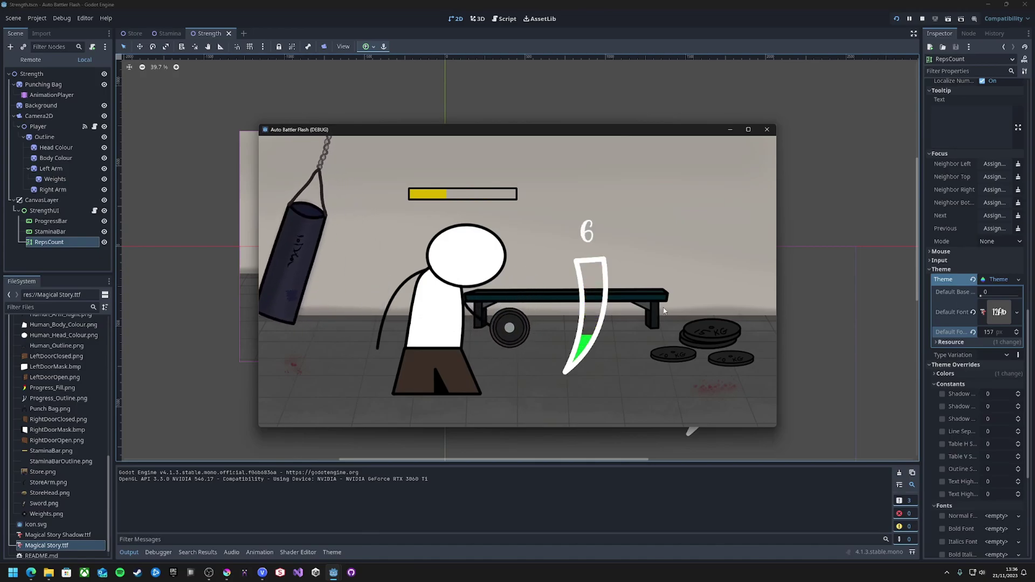
pyautogui.press('space')
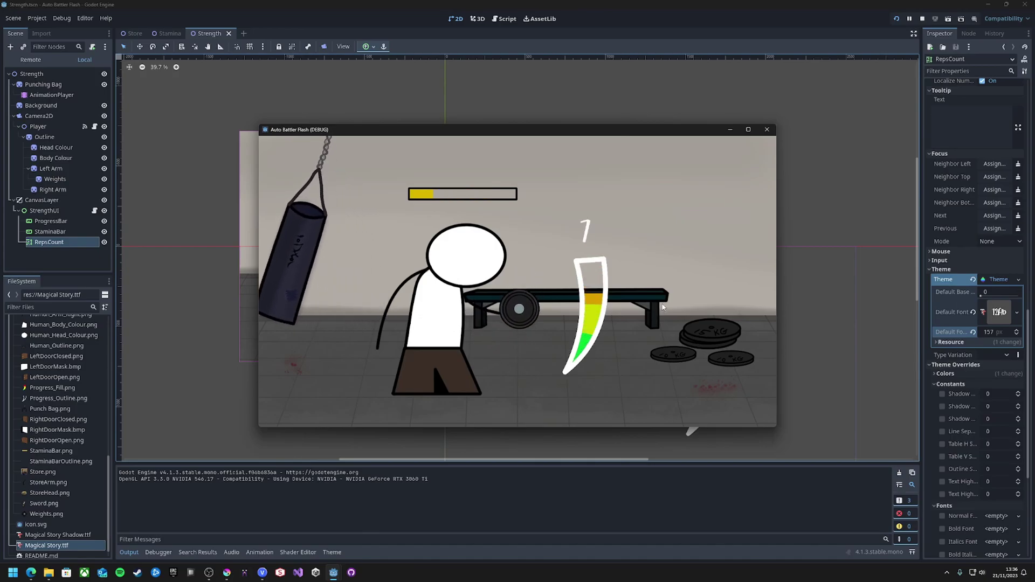
# Perform further weight-lifting reps in the strength training playtest, and close the game window
pyautogui.press('space')
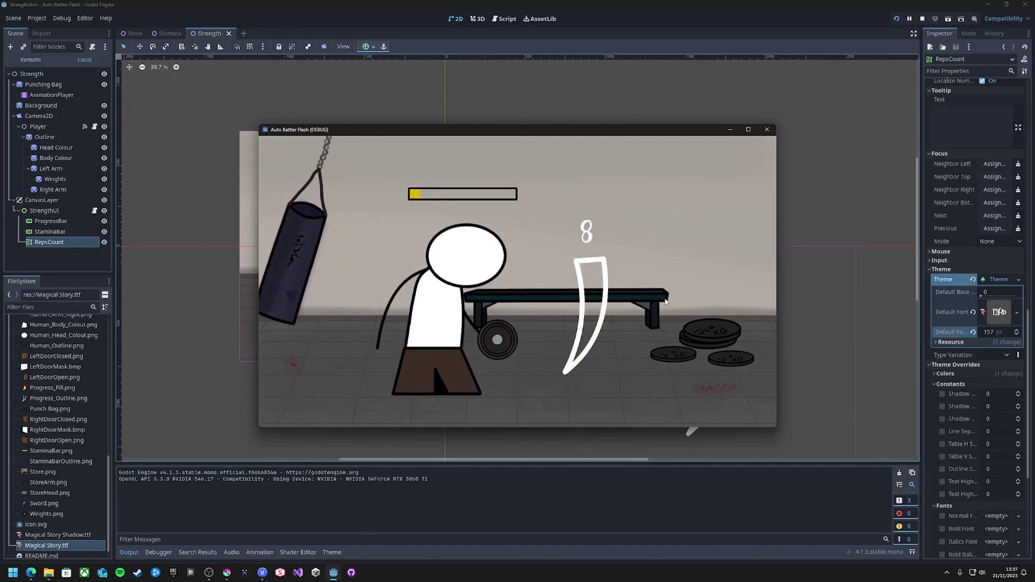
pyautogui.press('space')
pyautogui.click(767, 130)
# In the Strength_Training script, add the missing closing parenthesis to the progress < 10 condition and insert a line after stamina_signal.emit(stamina)
pyautogui.click(94, 197)
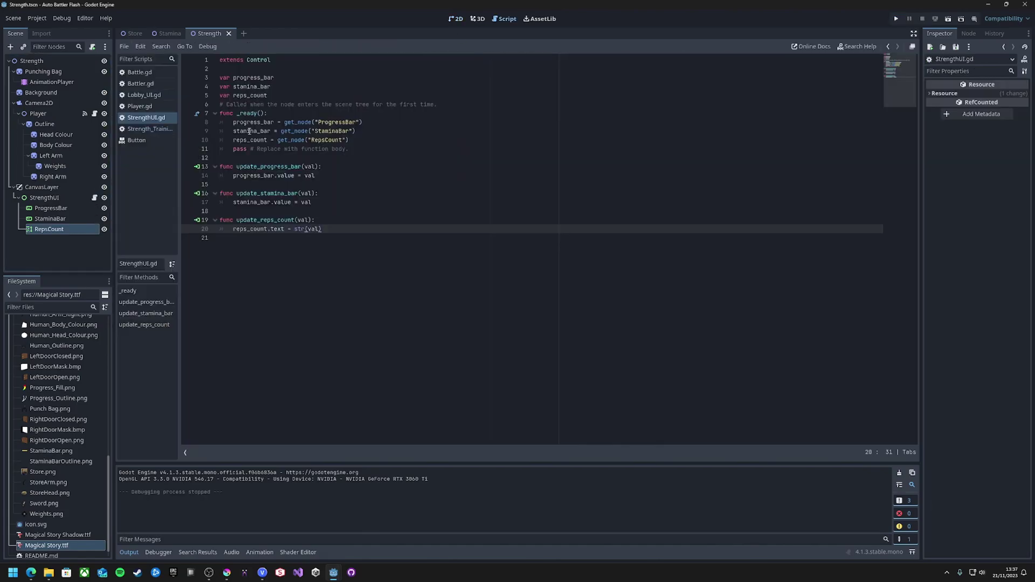
pyautogui.click(150, 128)
pyautogui.click(285, 326)
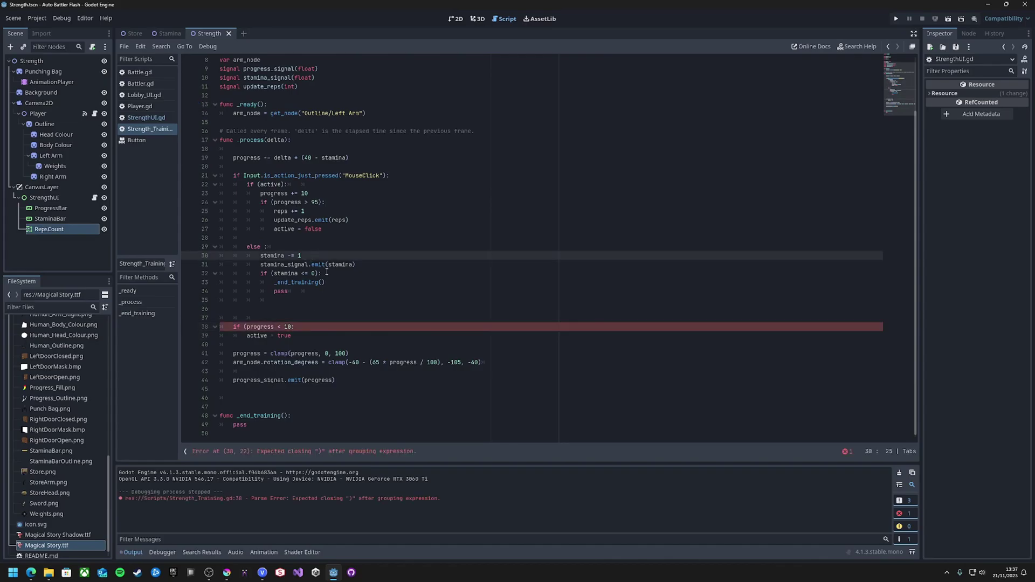
pyautogui.write(')')
pyautogui.click(355, 264)
pyautogui.press('Return')
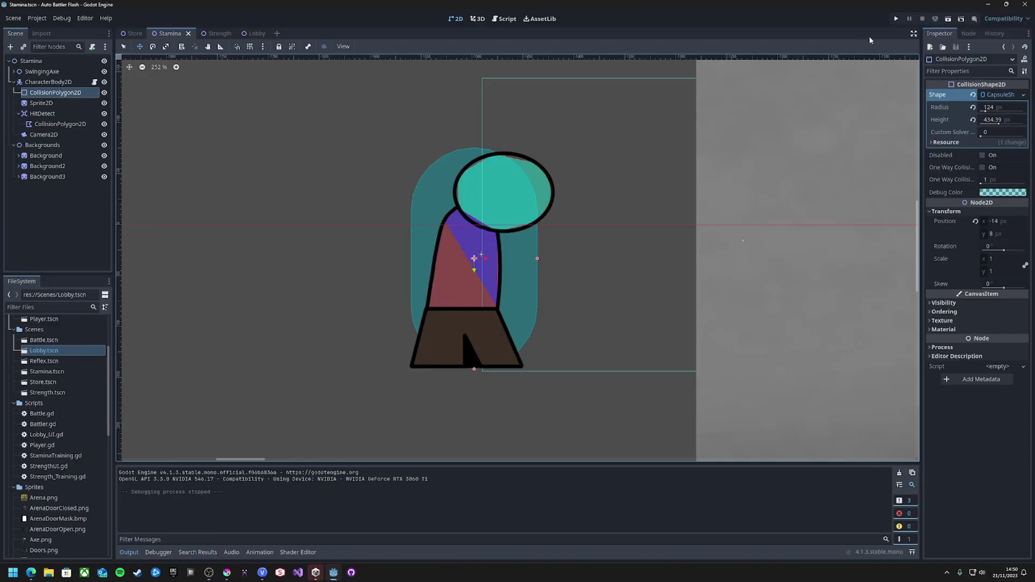
# Run the project, enter the stamina training course from the lobby to check the character's collision, and close the game
pyautogui.click(897, 20)
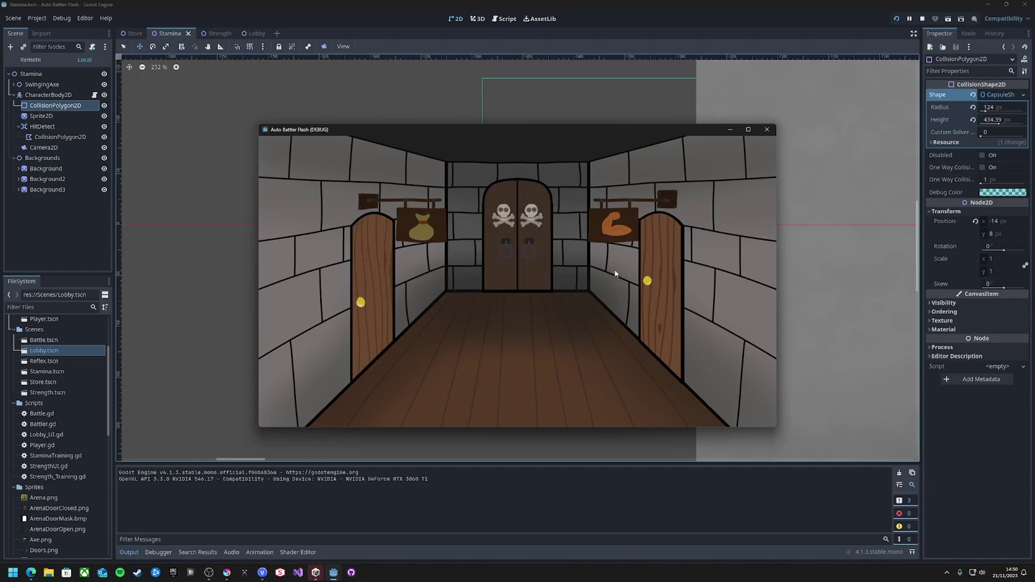
pyautogui.click(360, 265)
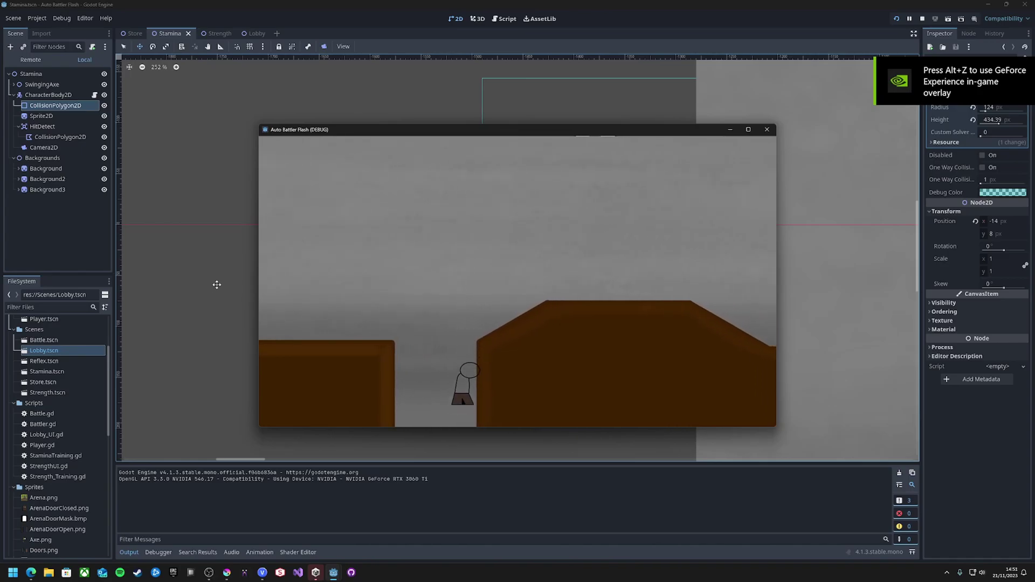
pyautogui.click(767, 130)
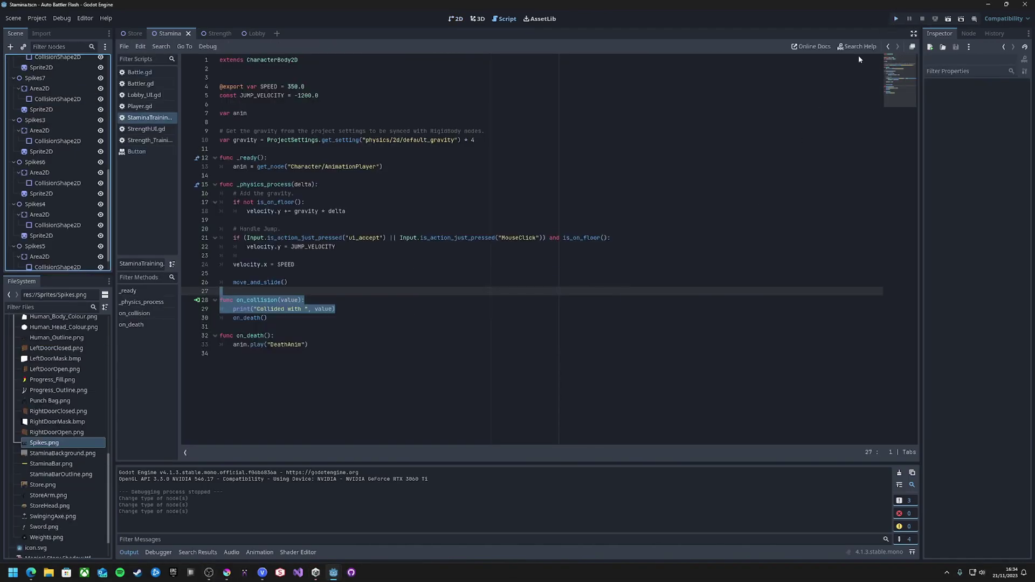
# Playtest the stamina course from the lobby, jumping the character over the hills, spike pits and swinging axe
pyautogui.press('F5')
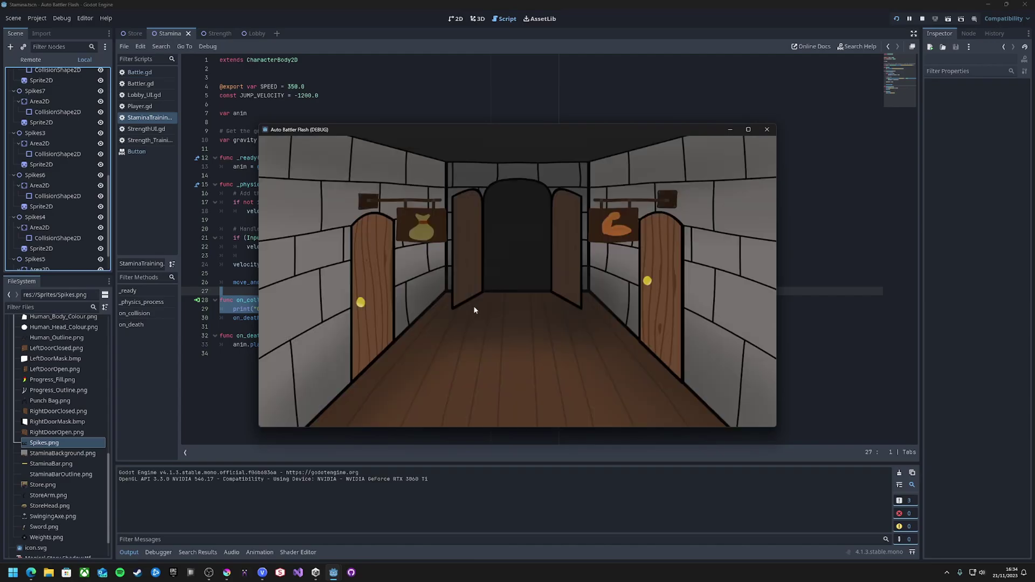
pyautogui.click(377, 299)
pyautogui.press('space')
pyautogui.press('space')
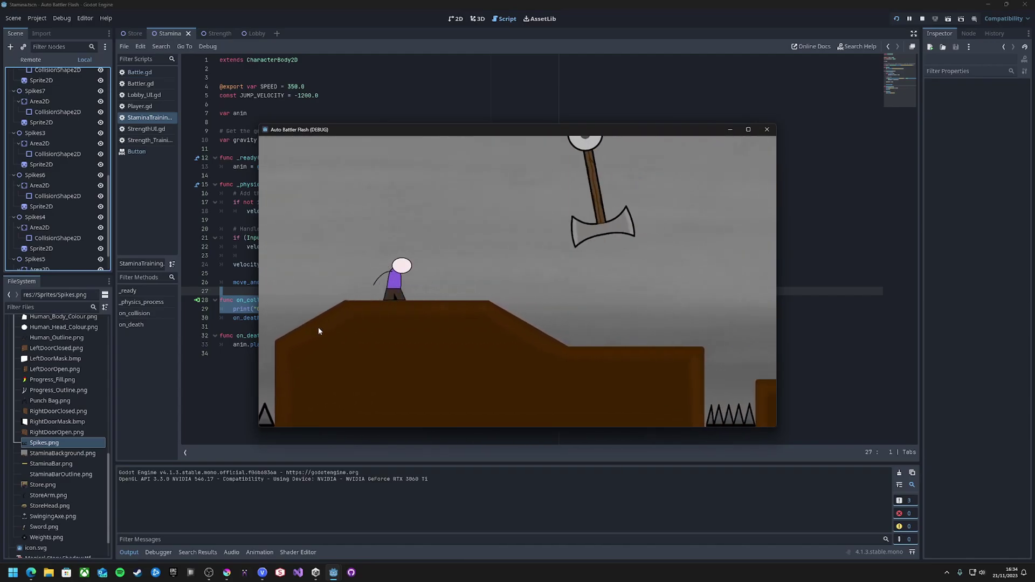
pyautogui.press('space')
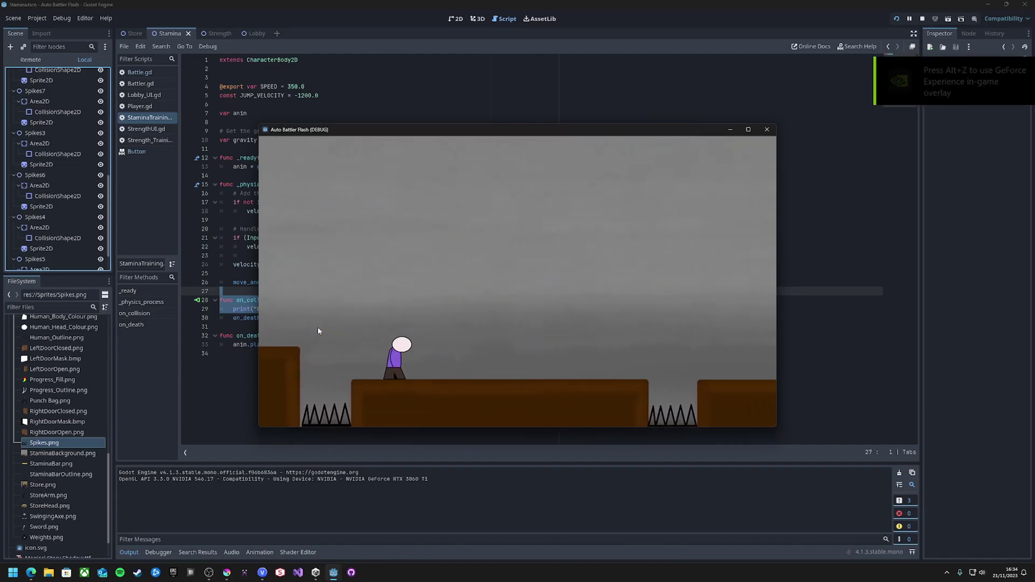
pyautogui.press('space')
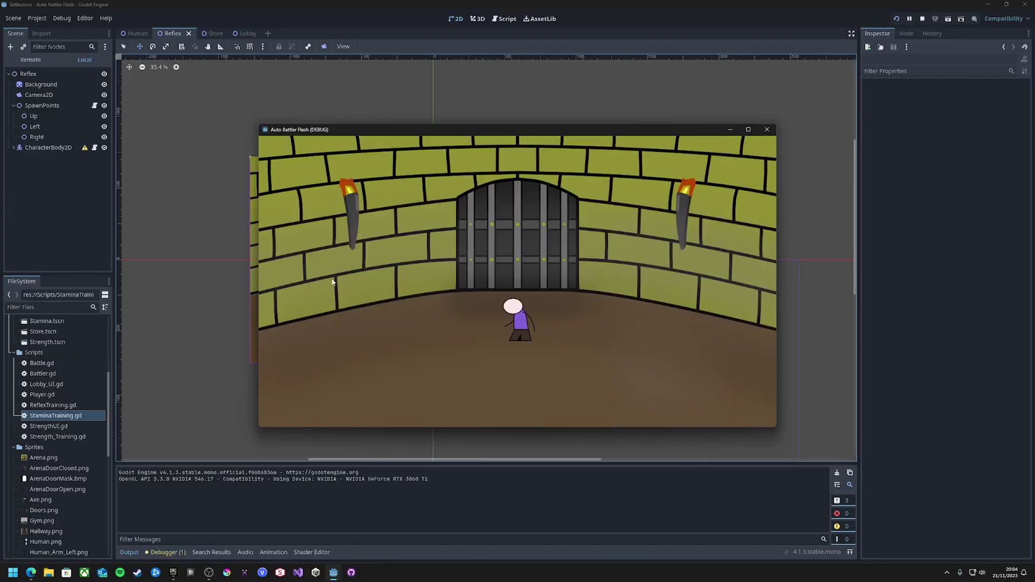
# Test turning the character in different directions in the reflex training scene, and close the game window
pyautogui.press('Left')
pyautogui.press('Right')
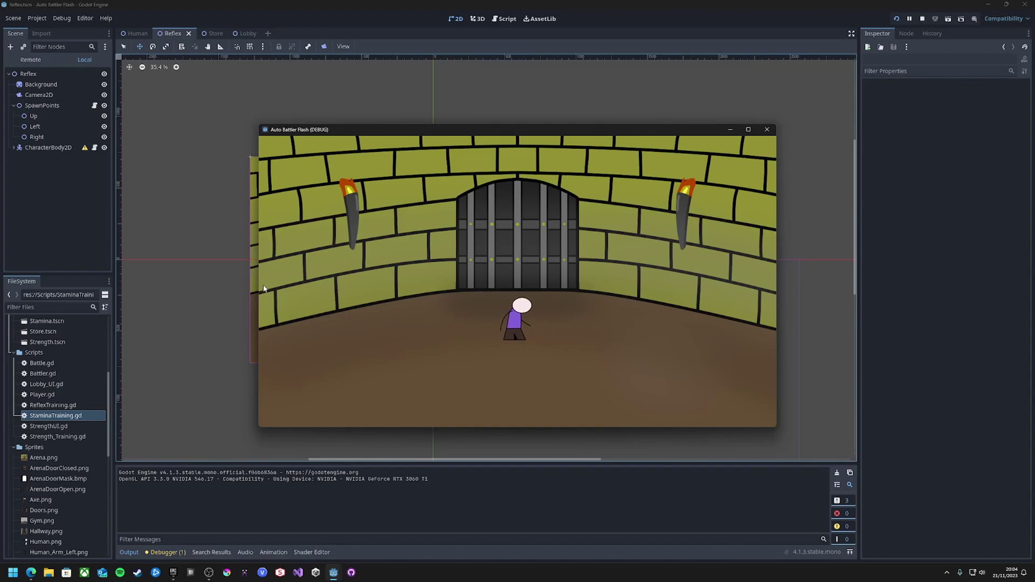
pyautogui.press('Down')
pyautogui.click(767, 129)
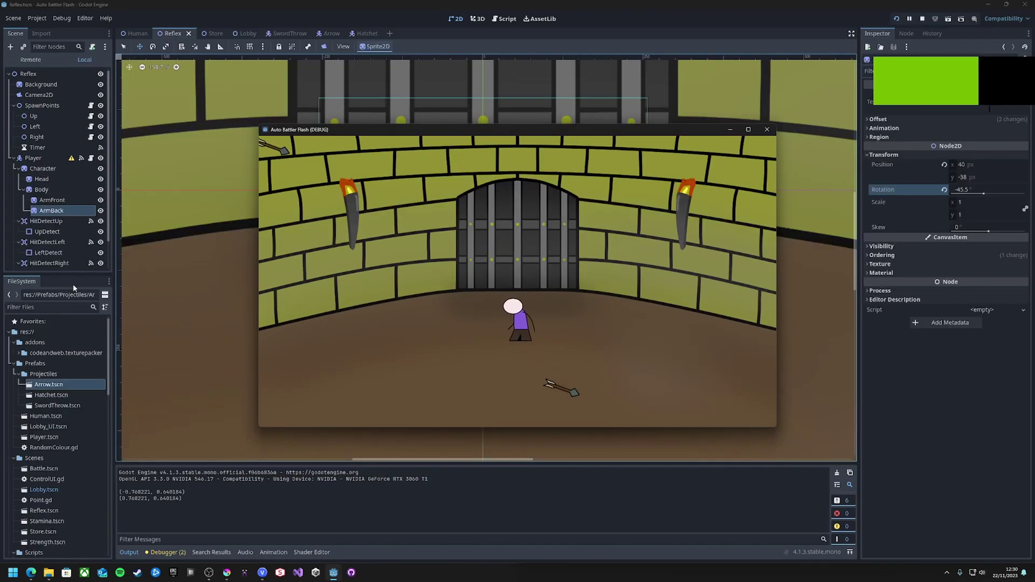
# Playtest the reflex training by deflecting the incoming arrows, hatchets and swords from different directions
pyautogui.press('Left')
pyautogui.press('Right')
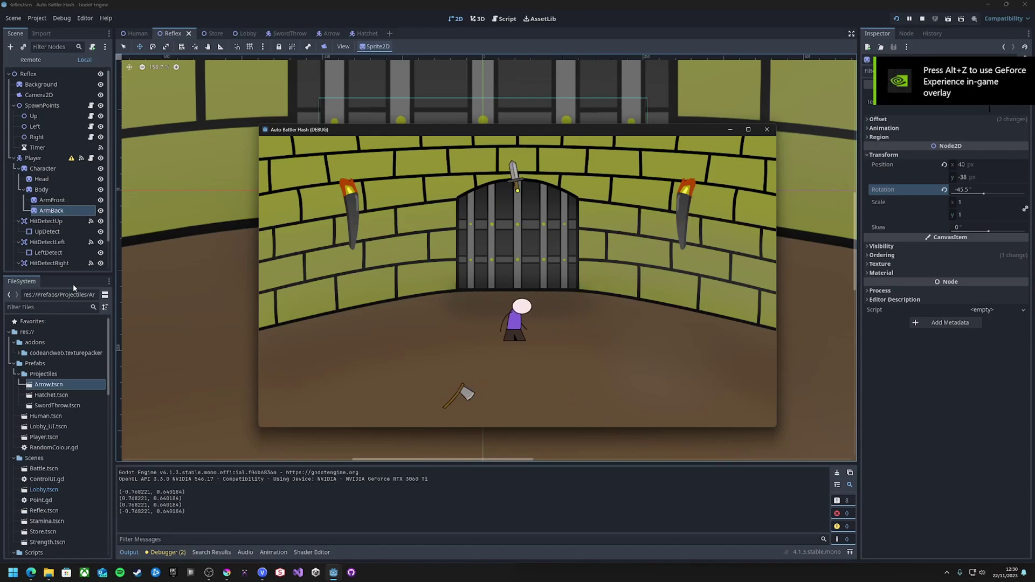
pyautogui.press('Down')
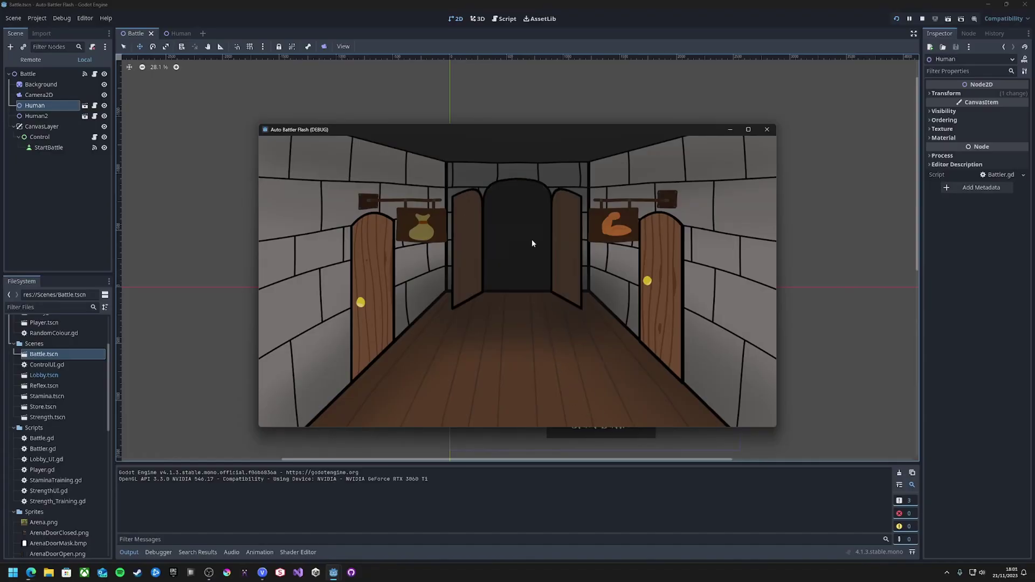
# Enter the arena from the lobby, start the battle to watch the two fighters attack, and close the game
pyautogui.click(532, 239)
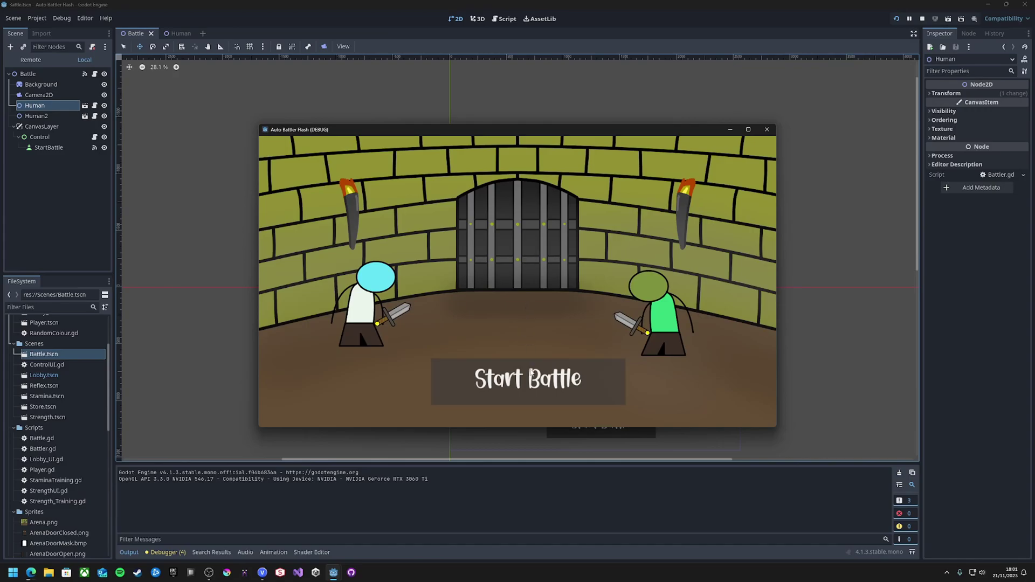
pyautogui.click(531, 373)
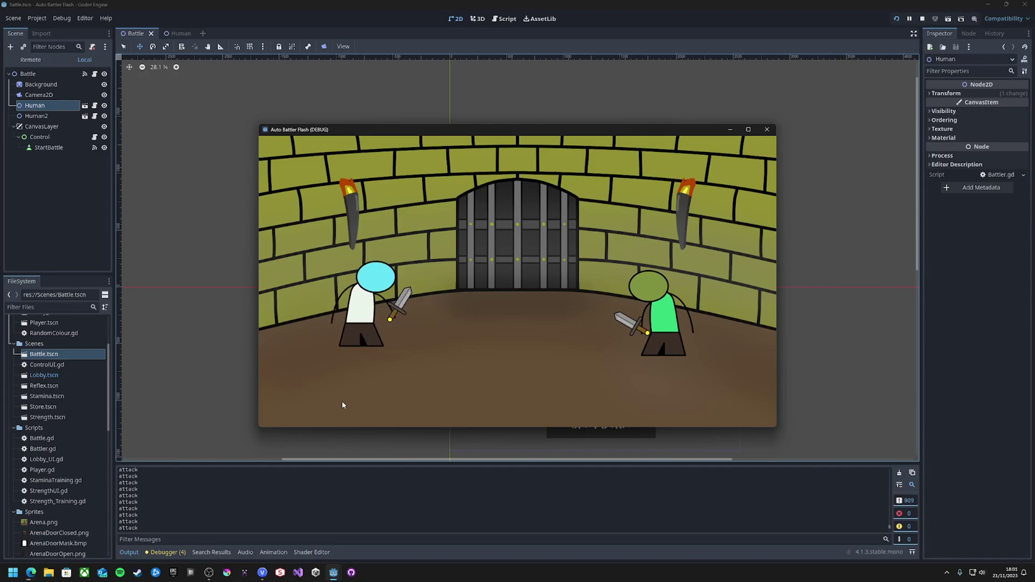
pyautogui.click(766, 130)
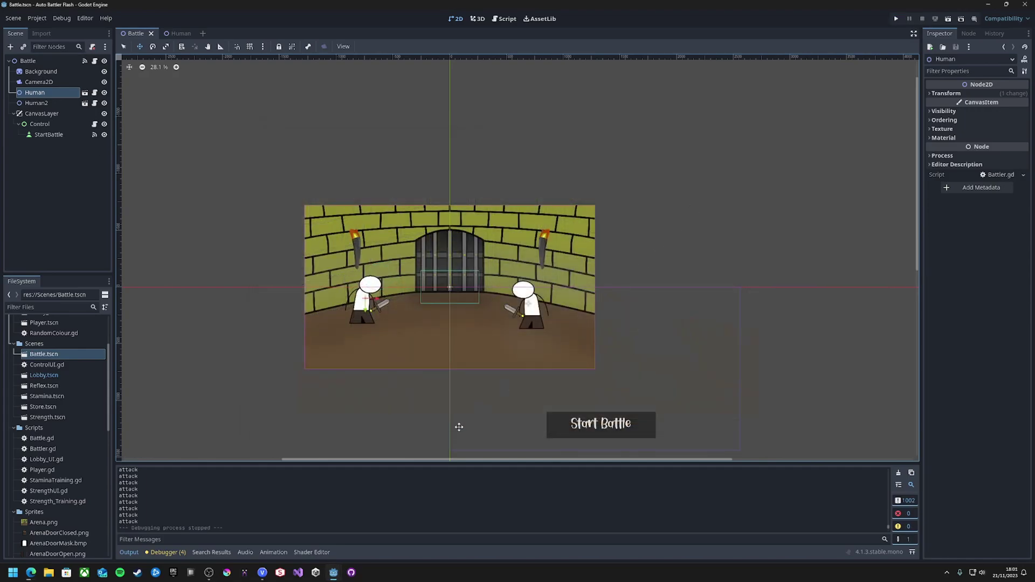
# Switch to OBS to stop the recording, and close the battle playtest window
pyautogui.click(209, 573)
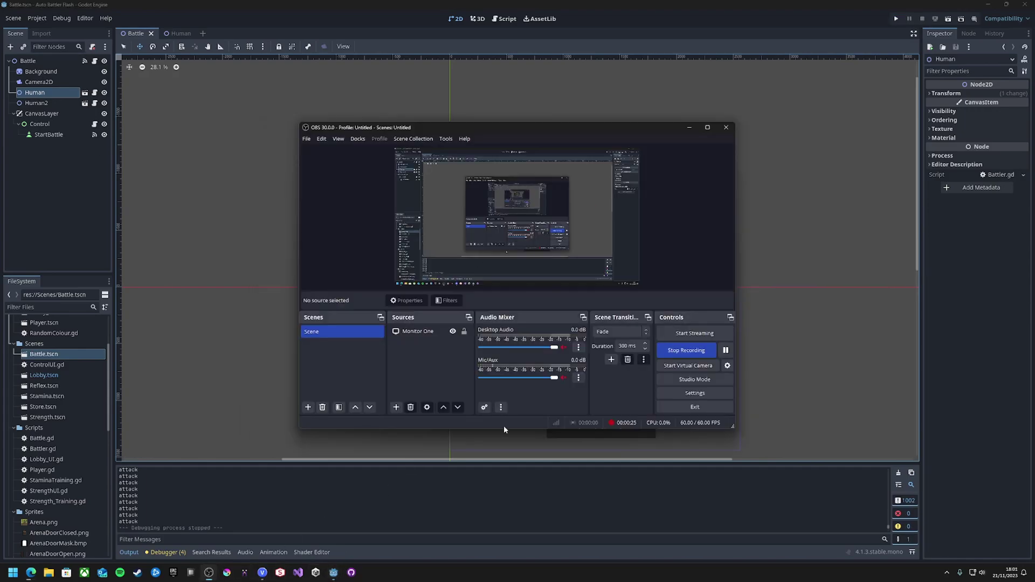
pyautogui.click(681, 351)
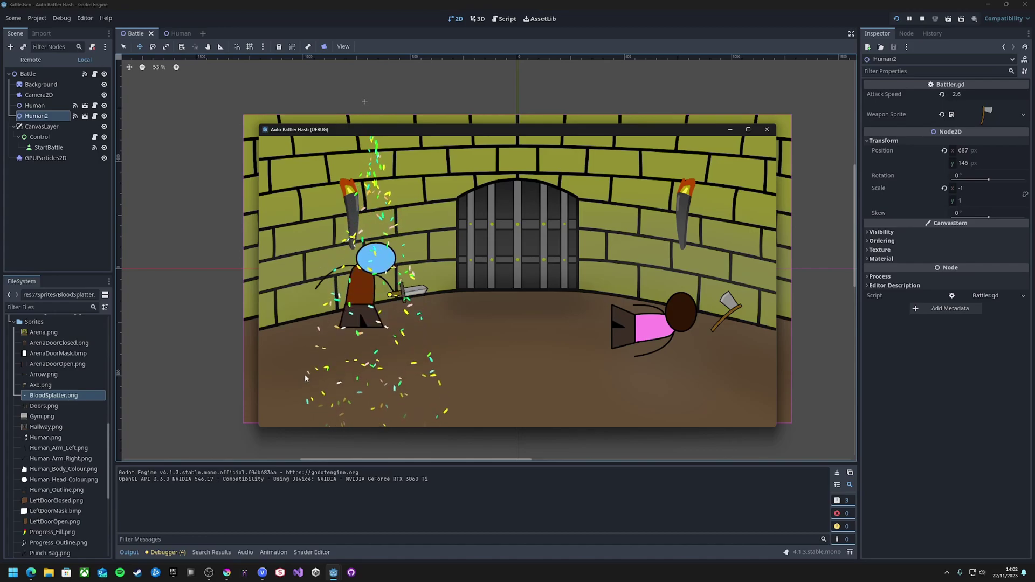
pyautogui.click(767, 130)
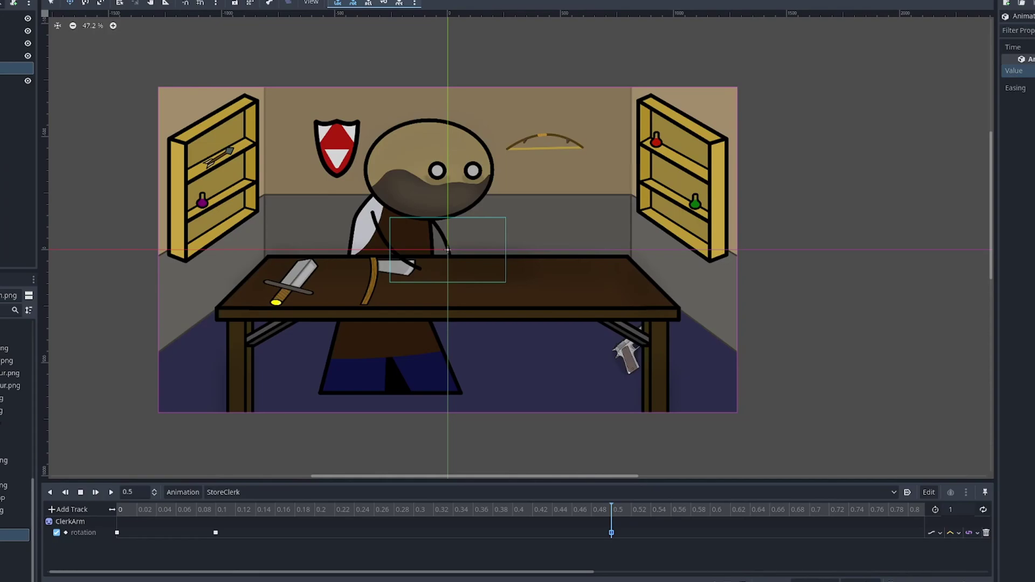
# Preview the StoreClerk animation, and move the second and third ClerkArm rotation keyframes to 0.2 s and 0.8 s
pyautogui.click(242, 511)
pyautogui.click(110, 492)
pyautogui.moveTo(216, 533); pyautogui.dragTo(314, 533)
pyautogui.click(212, 511)
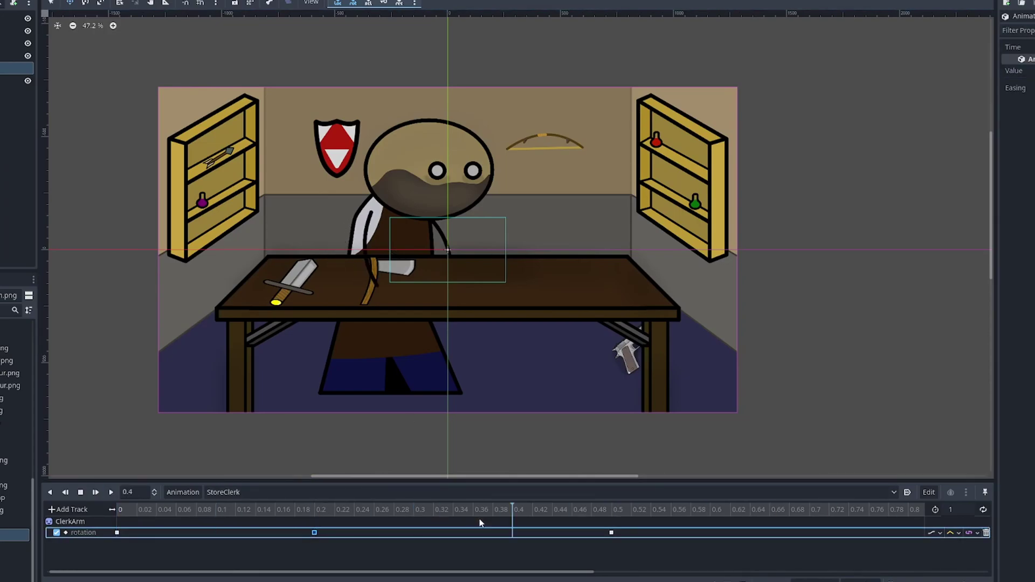
pyautogui.moveTo(612, 533); pyautogui.dragTo(903, 533)
# Add a ClerkArm rotation keyframe at 1 s that brings the arm back down, and preview the animation
pyautogui.moveTo(574, 572); pyautogui.dragTo(792, 572)
pyautogui.click(781, 533)
pyautogui.click(779, 509)
pyautogui.click(1026, 70)
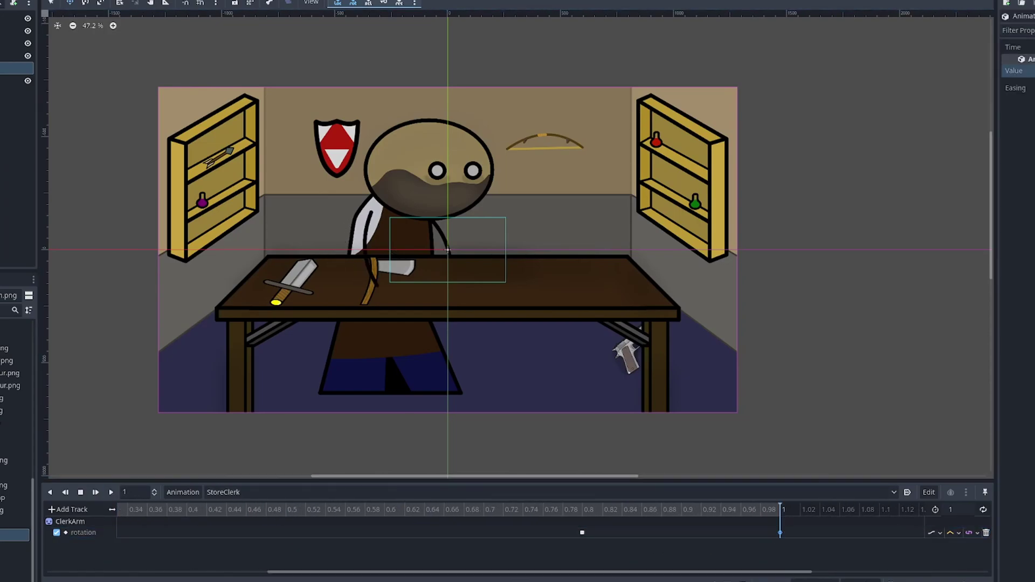
pyautogui.click(111, 492)
pyautogui.click(779, 534)
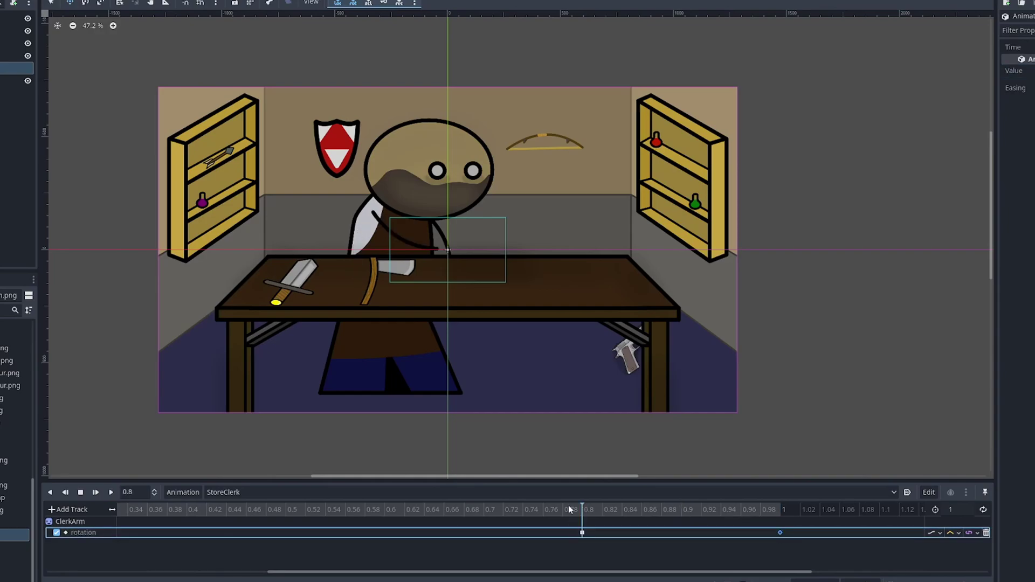
# Duplicate the 0.8 s ClerkArm rotation keyframe to hold the arm pose until 1 s, move the final keyframe to 1.2 s, and preview
pyautogui.click(581, 533)
pyautogui.click(111, 492)
pyautogui.rightClick(583, 533)
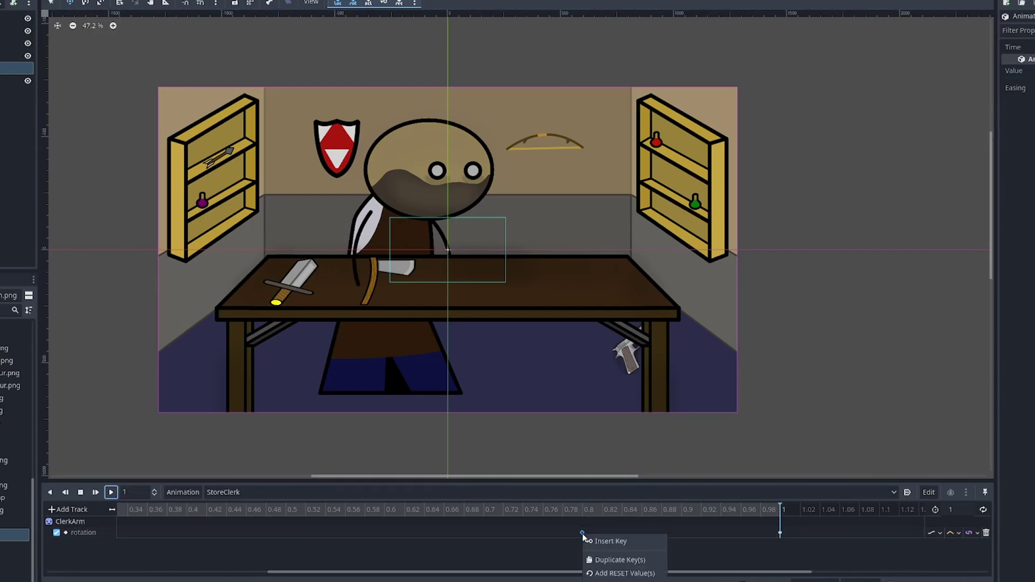
pyautogui.click(111, 493)
pyautogui.click(111, 492)
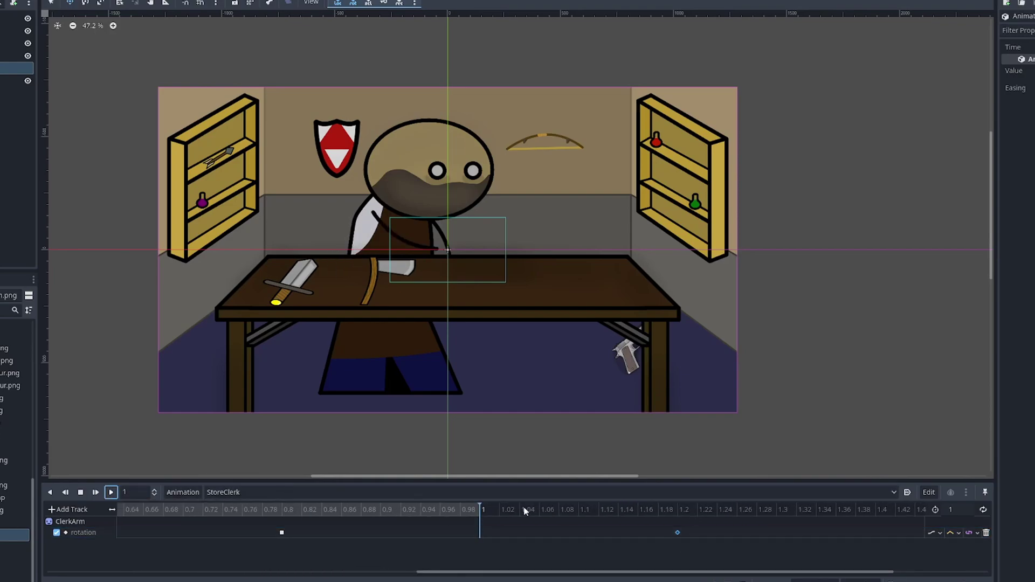
# Set the StoreClerk animation length to 2 seconds, move the final ClerkArm rotation keyframe to 1.3 s, and preview the motion
pyautogui.click(950, 510)
pyautogui.write('2')
pyautogui.press('Return')
pyautogui.moveTo(677, 533); pyautogui.dragTo(975, 538)
pyautogui.moveTo(609, 572); pyautogui.dragTo(693, 572)
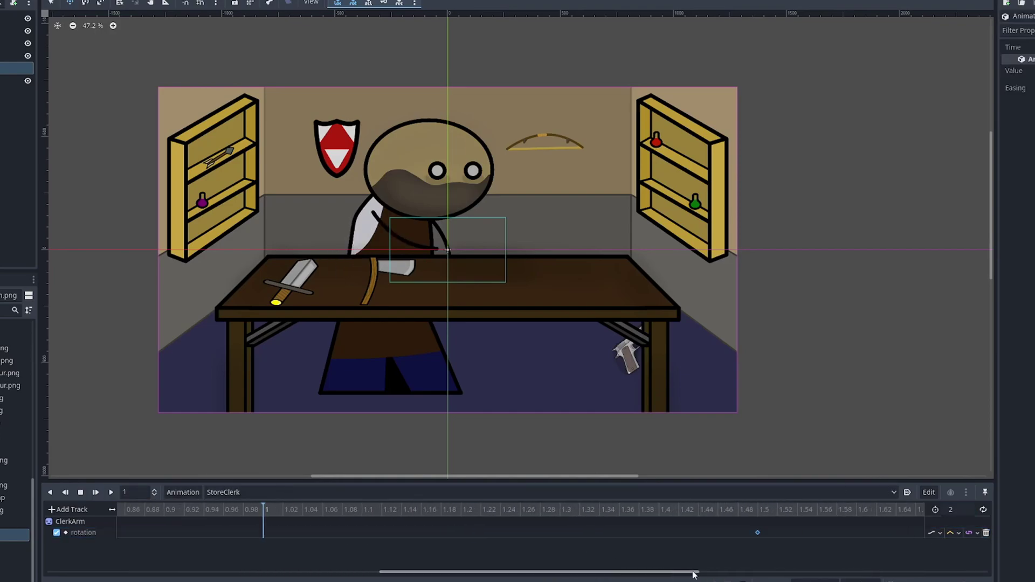
pyautogui.click(111, 492)
pyautogui.moveTo(431, 572); pyautogui.dragTo(479, 575)
pyautogui.click(111, 492)
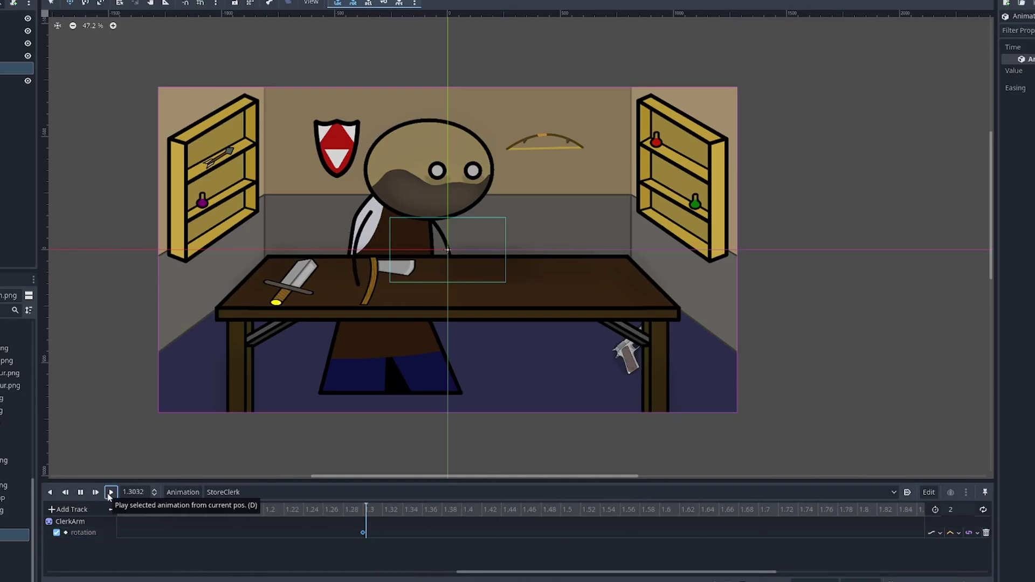
# Add a rotation track for ClerkHead and insert a keyframe at 0.2 s
pyautogui.click(68, 509)
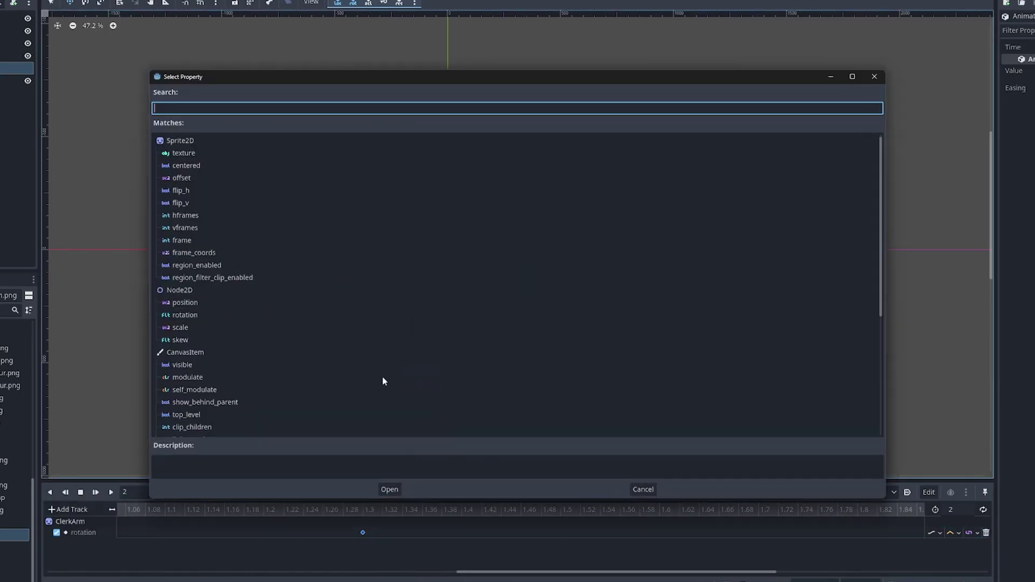
pyautogui.doubleClick(186, 322)
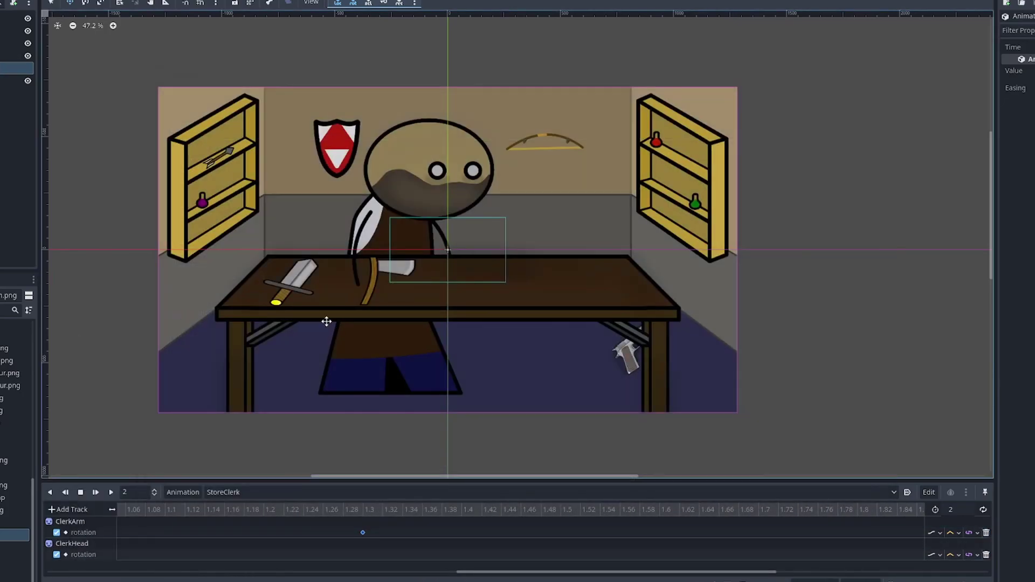
pyautogui.moveTo(616, 572); pyautogui.dragTo(209, 572)
pyautogui.rightClick(314, 555)
pyautogui.click(334, 551)
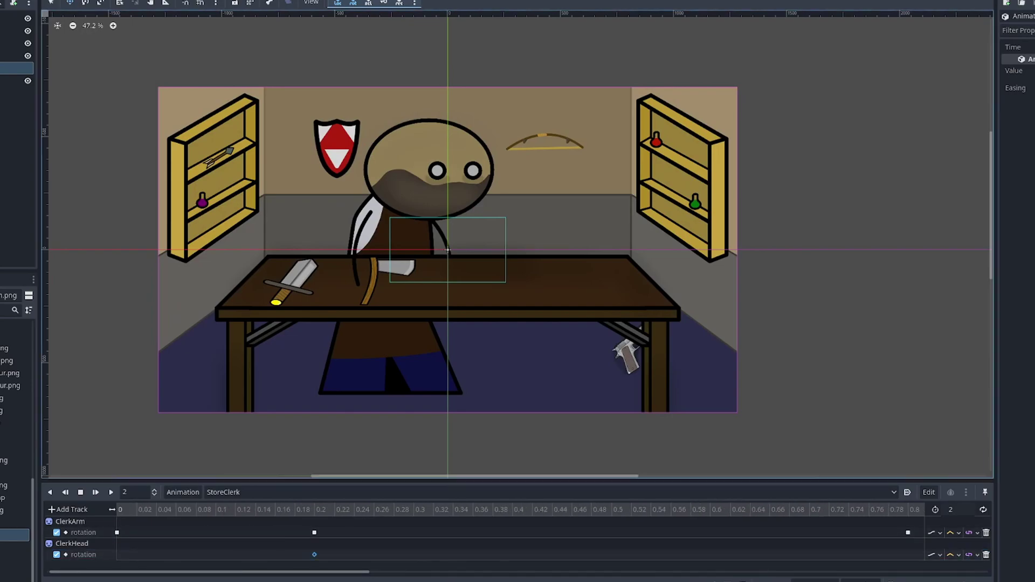
# Tilt the clerk's head down at the 0.2 s keyframe, and insert a ClerkHead rotation keyframe at 0 s
pyautogui.click(314, 555)
pyautogui.click(314, 511)
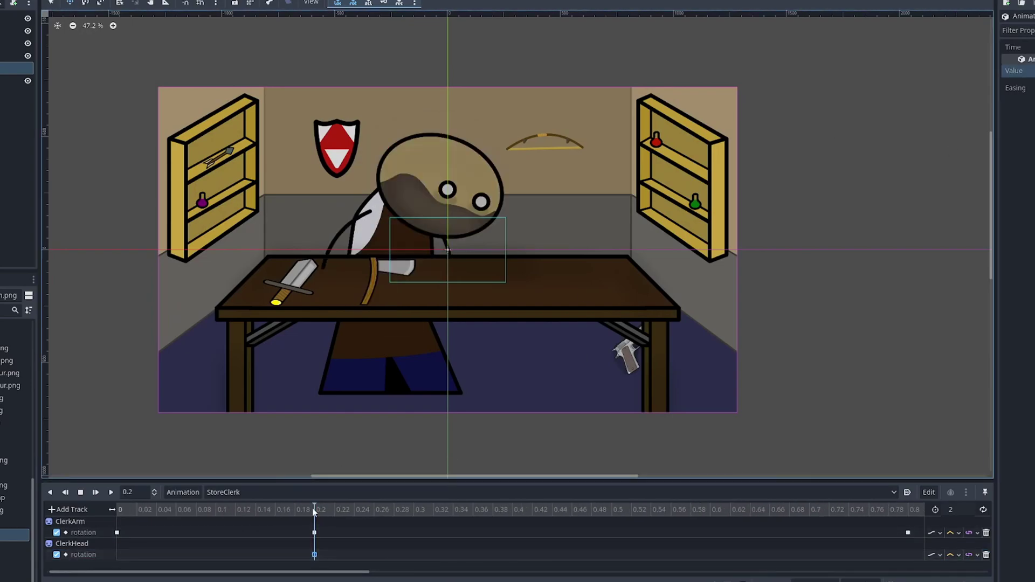
pyautogui.click(123, 557)
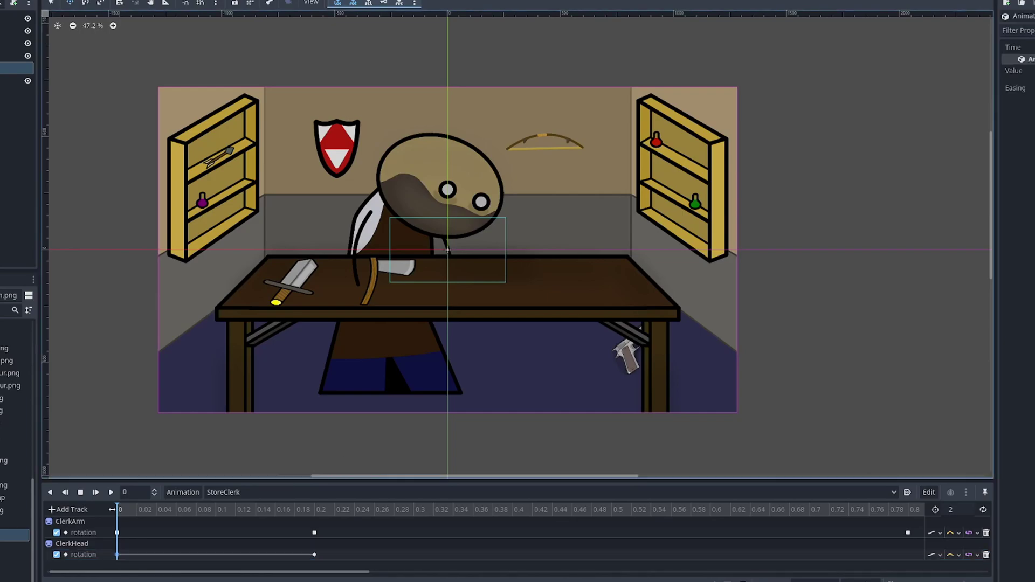
# Move the 0.2 s ClerkHead keyframe to 0.3 s, and add one at 0.6 s with the head tilted back
pyautogui.click(314, 555)
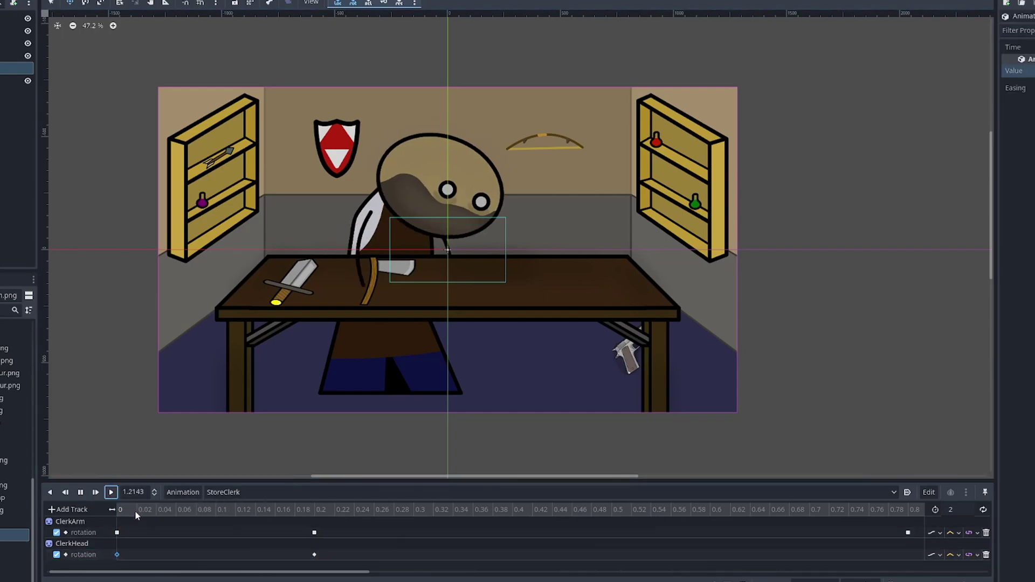
pyautogui.doubleClick(716, 555)
pyautogui.click(790, 510)
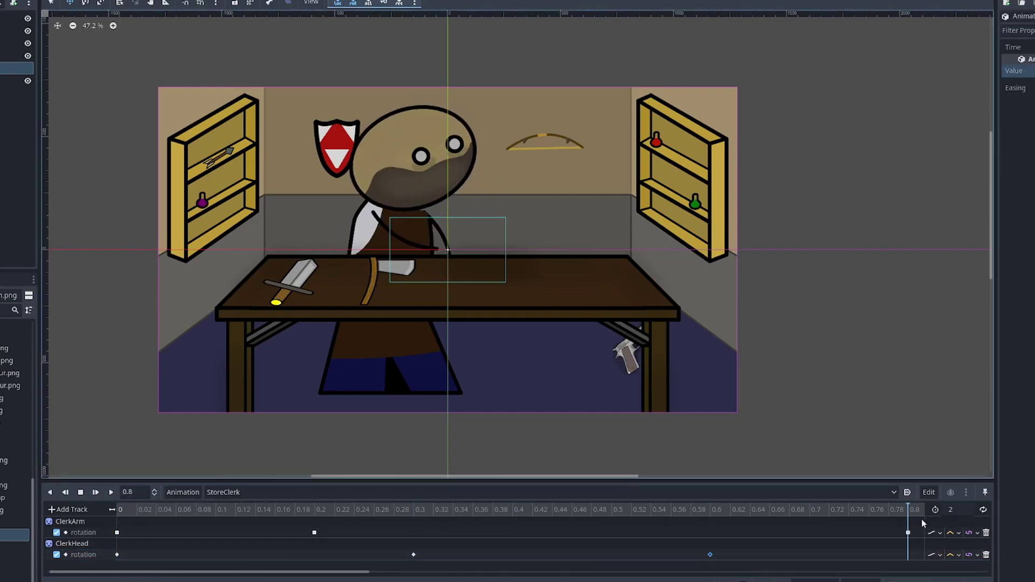
# Preview the StoreClerk animation and check the ClerkHead rotation keyframes at 0.3 s and 0.6 s
pyautogui.click(109, 492)
pyautogui.click(711, 555)
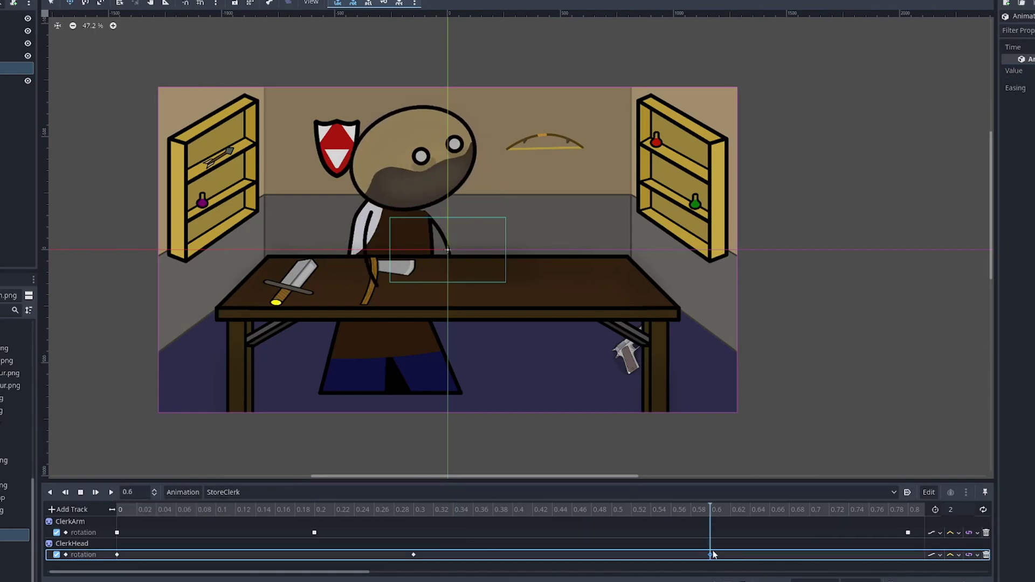
pyautogui.click(414, 555)
pyautogui.click(118, 510)
pyautogui.click(110, 492)
pyautogui.click(518, 510)
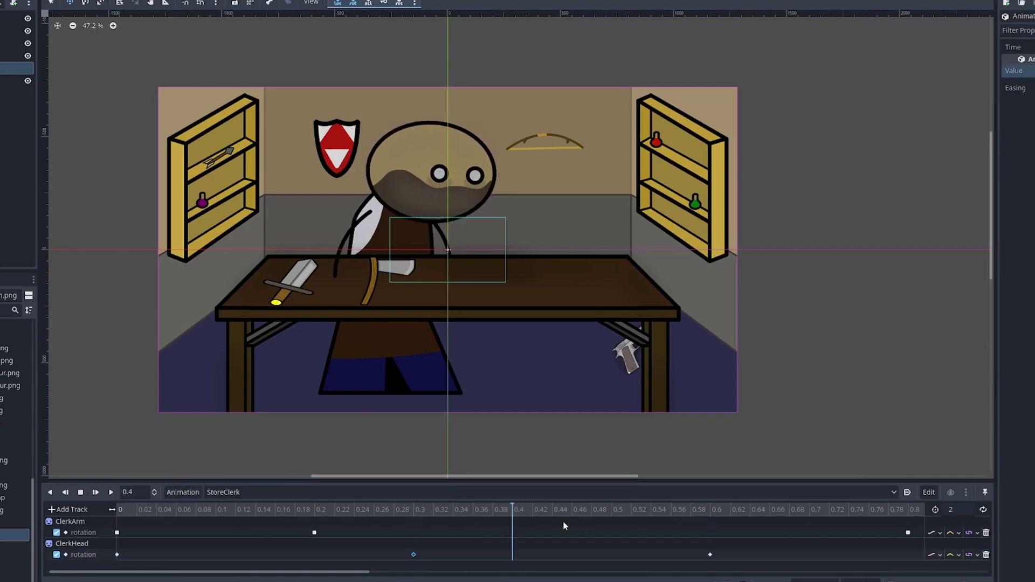
# Insert another ClerkHead rotation keyframe after the 0.6 s one
pyautogui.moveTo(334, 572); pyautogui.dragTo(458, 572)
pyautogui.click(707, 555)
pyautogui.rightClick(689, 554)
pyautogui.click(711, 562)
pyautogui.click(391, 510)
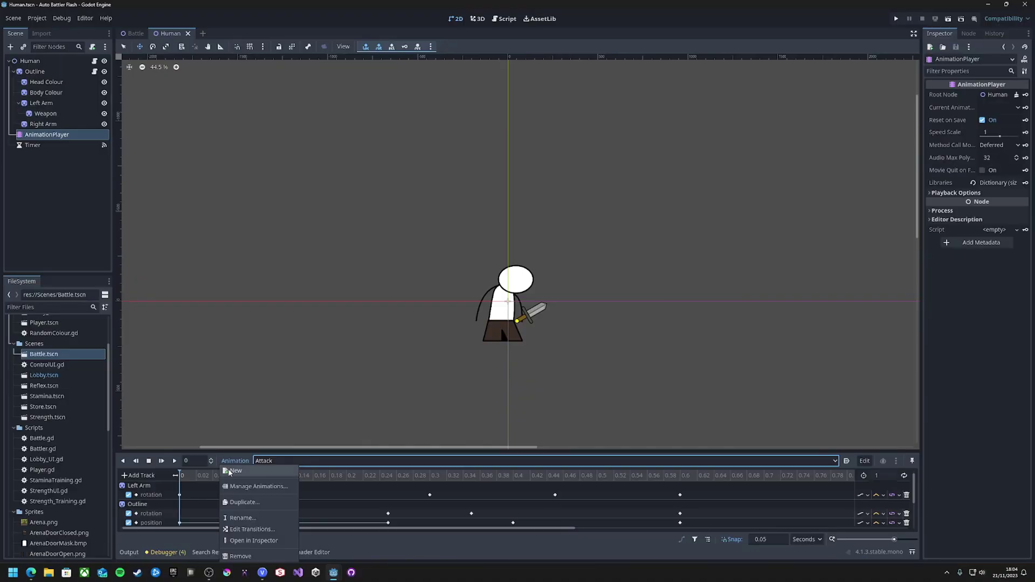
# Create a new animation named Death for the Human and add a rotation track for the Outline node
pyautogui.click(242, 473)
pyautogui.write('Death')
pyautogui.press('Return')
pyautogui.click(150, 476)
pyautogui.click(151, 470)
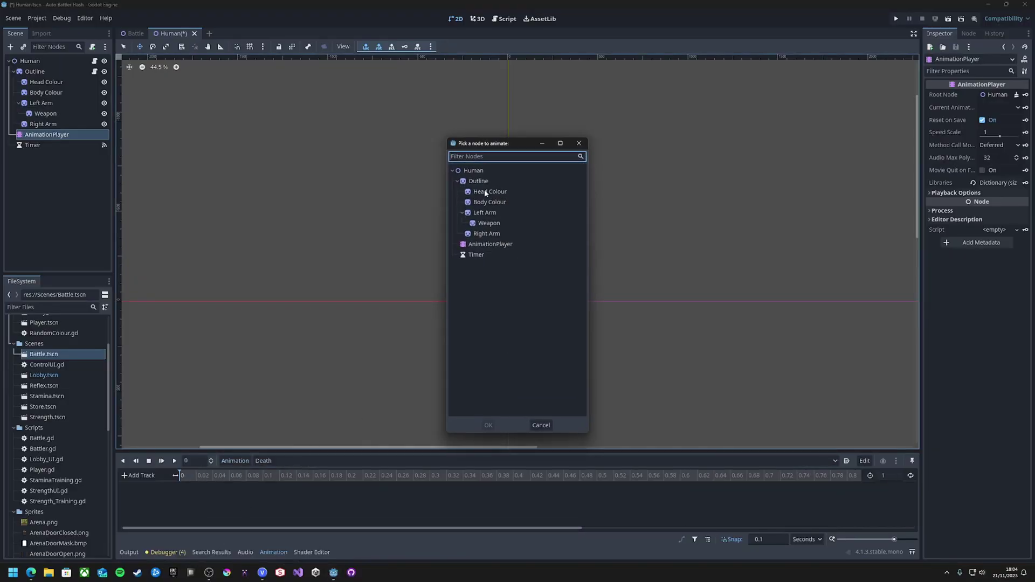
pyautogui.doubleClick(479, 181)
pyautogui.doubleClick(238, 311)
# Insert Outline rotation keyframes at 0.6 s and 0 s in the Death animation
pyautogui.click(348, 476)
pyautogui.moveTo(353, 488); pyautogui.dragTo(679, 492)
pyautogui.rightClick(679, 494)
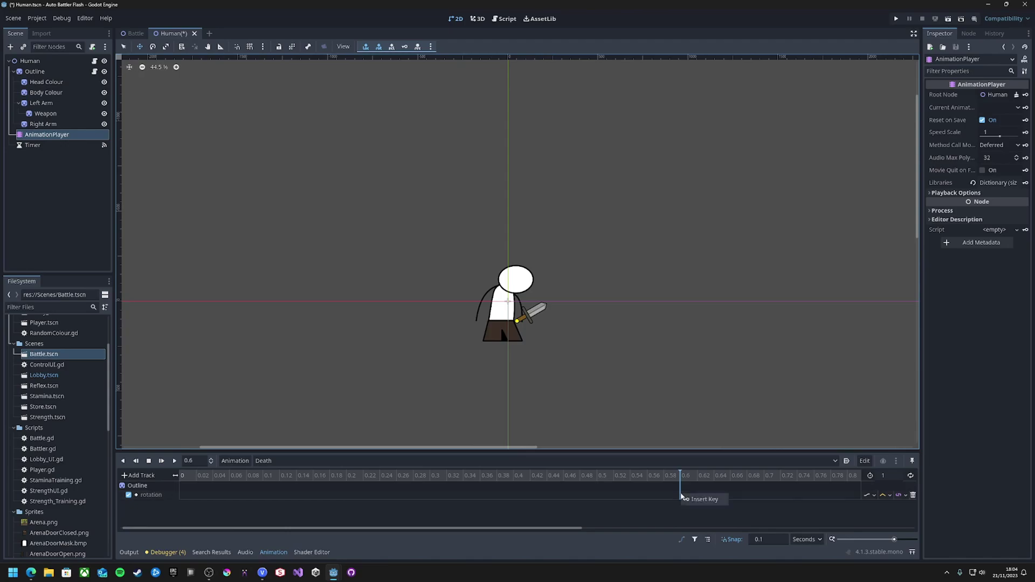
pyautogui.click(695, 500)
pyautogui.rightClick(180, 494)
pyautogui.click(196, 500)
# Set the 0.6 s Outline rotation keyframe to -90° and scrub back through the fall to 0.2 s
pyautogui.click(680, 495)
pyautogui.click(997, 104)
pyautogui.write('-90')
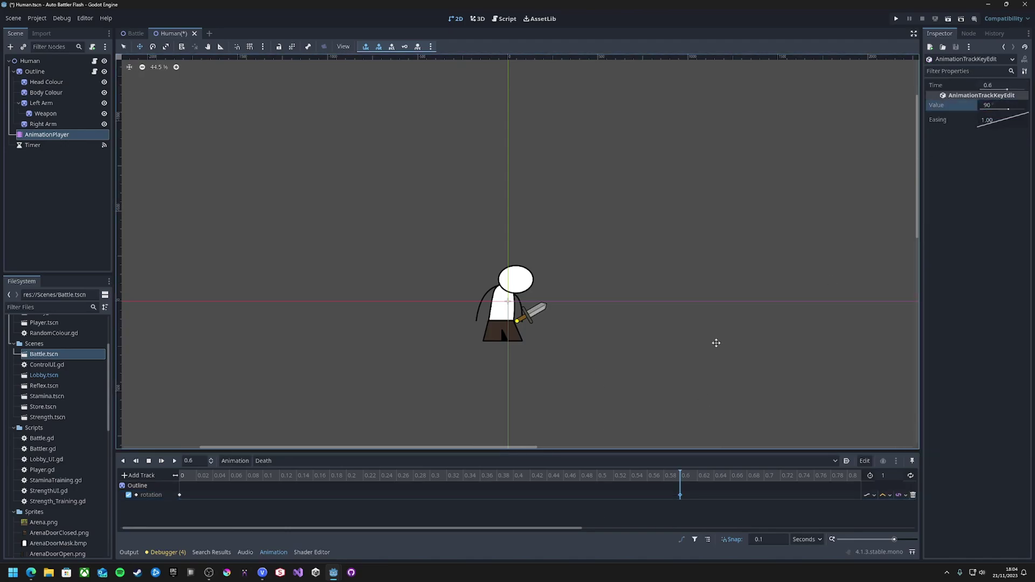
pyautogui.press('Return')
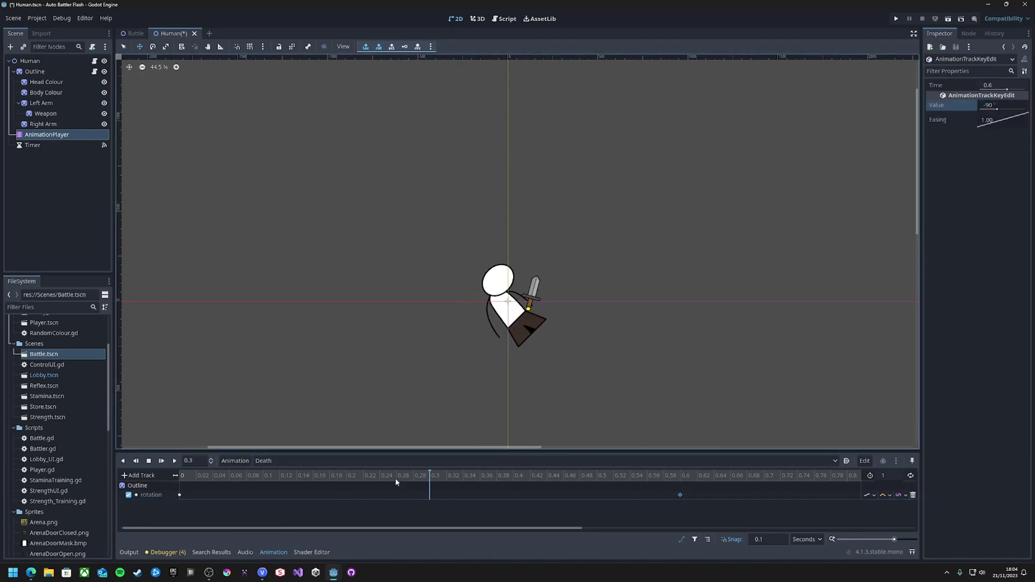
pyautogui.moveTo(396, 478); pyautogui.dragTo(346, 477)
# Add a position track for the Outline node with keyframes at 0 s, 0.2 s and 0.6 s
pyautogui.click(137, 475)
pyautogui.click(140, 466)
pyautogui.doubleClick(480, 181)
pyautogui.doubleClick(237, 301)
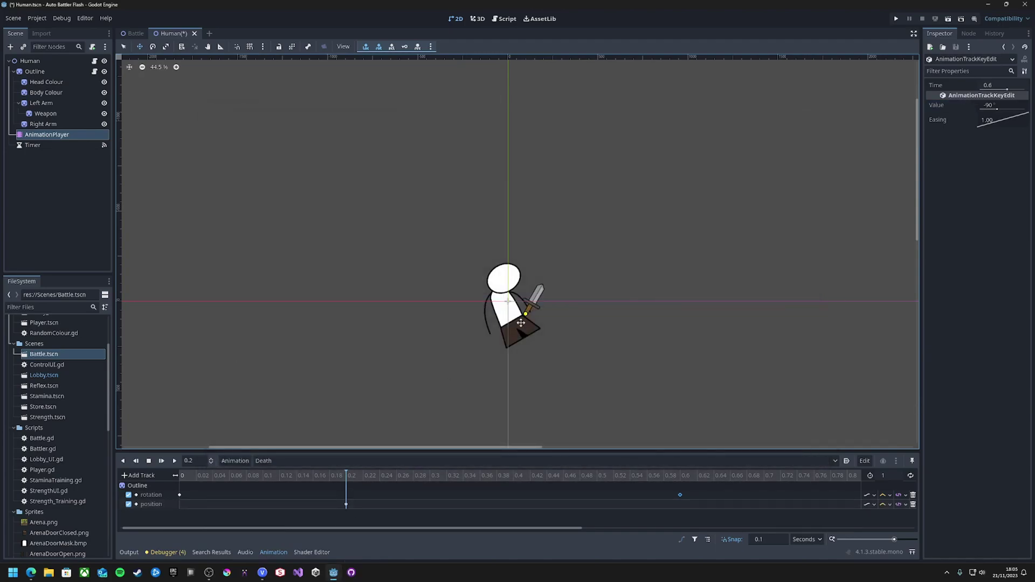
pyautogui.rightClick(680, 505)
# Set the y value of the 0.2 s Outline position keyframe to -100 px, after trying 100 px
pyautogui.click(346, 504)
pyautogui.click(1001, 118)
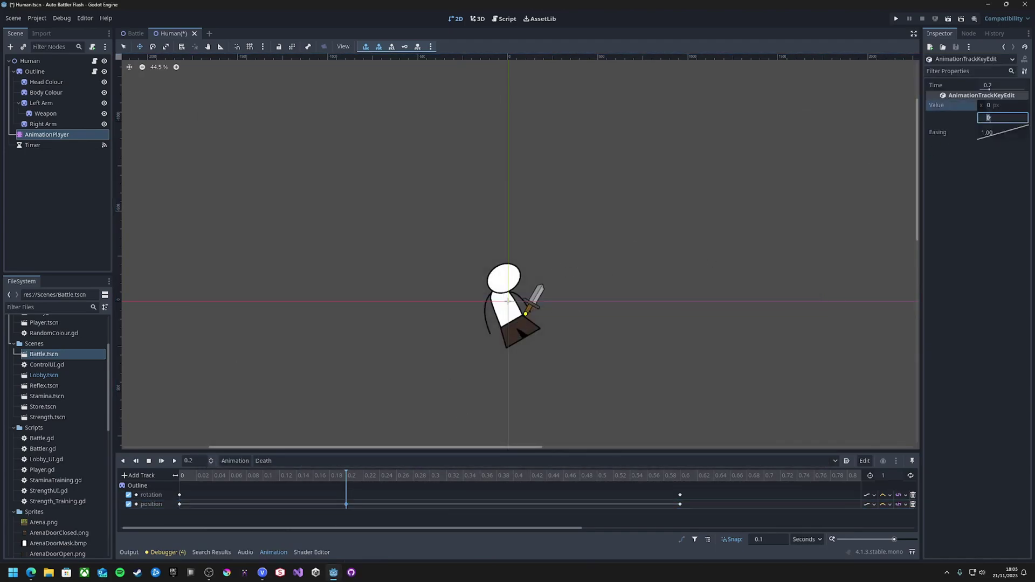
pyautogui.write('100')
pyautogui.press('Return')
pyautogui.click(1000, 117)
pyautogui.write('-100')
# Try a y value of -50 px on the 0.6 s Outline position keyframe and preview the Death animation
pyautogui.moveTo(597, 477); pyautogui.dragTo(679, 480)
pyautogui.click(680, 504)
pyautogui.click(1008, 116)
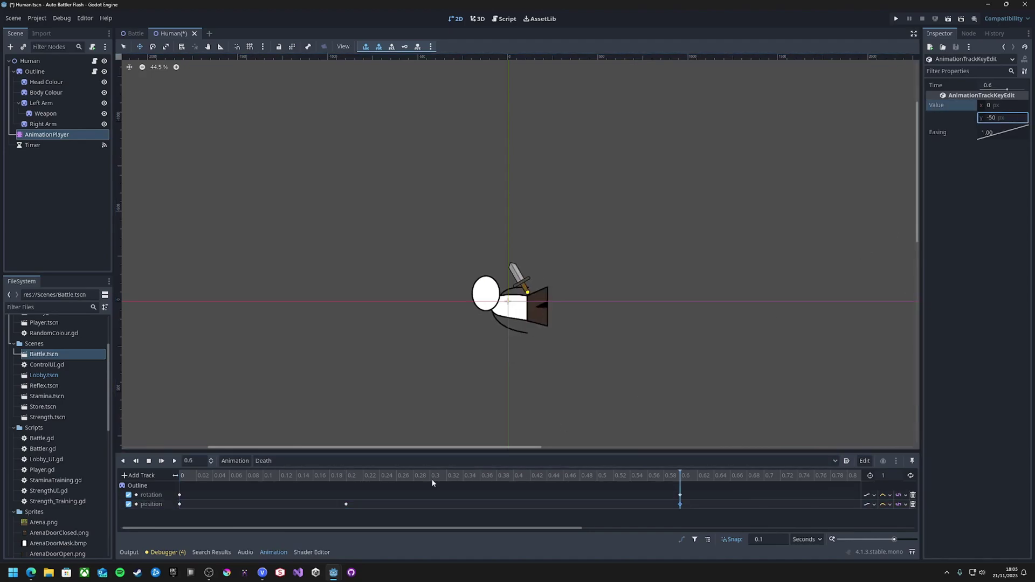
pyautogui.click(174, 461)
pyautogui.moveTo(339, 476); pyautogui.dragTo(280, 485)
# Set the y value of the 0.6 s Outline position keyframe to 50 px and preview the Death animation
pyautogui.click(990, 118)
pyautogui.write('5')
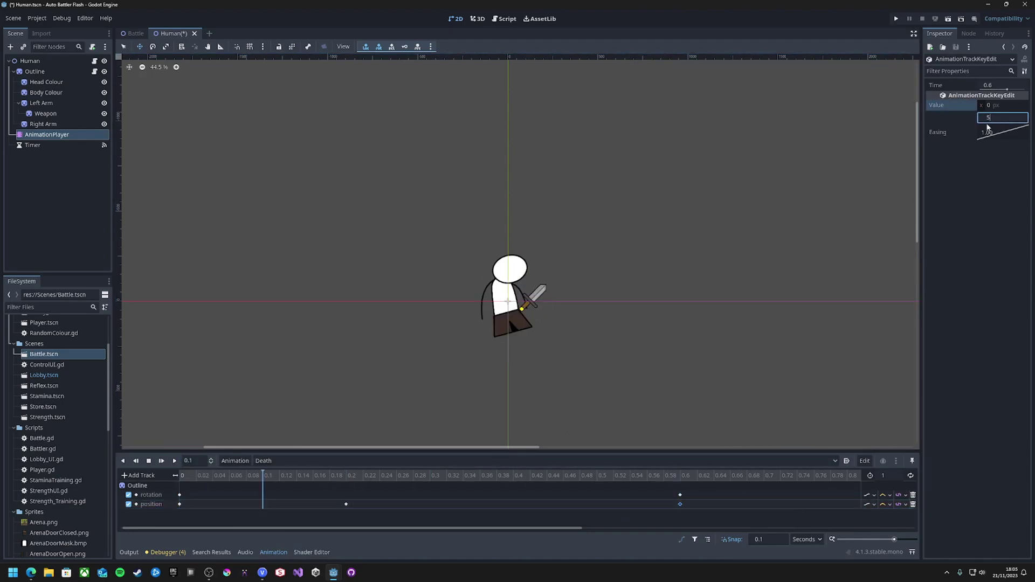
pyautogui.write('0')
pyautogui.press('Return')
pyautogui.click(174, 461)
pyautogui.click(682, 480)
pyautogui.moveTo(642, 490); pyautogui.dragTo(180, 475)
# Add a rotation track for the Left Arm node and insert keyframes at 0 s and 0.2 s
pyautogui.click(138, 475)
pyautogui.click(148, 463)
pyautogui.click(483, 212)
pyautogui.click(485, 425)
pyautogui.doubleClick(310, 313)
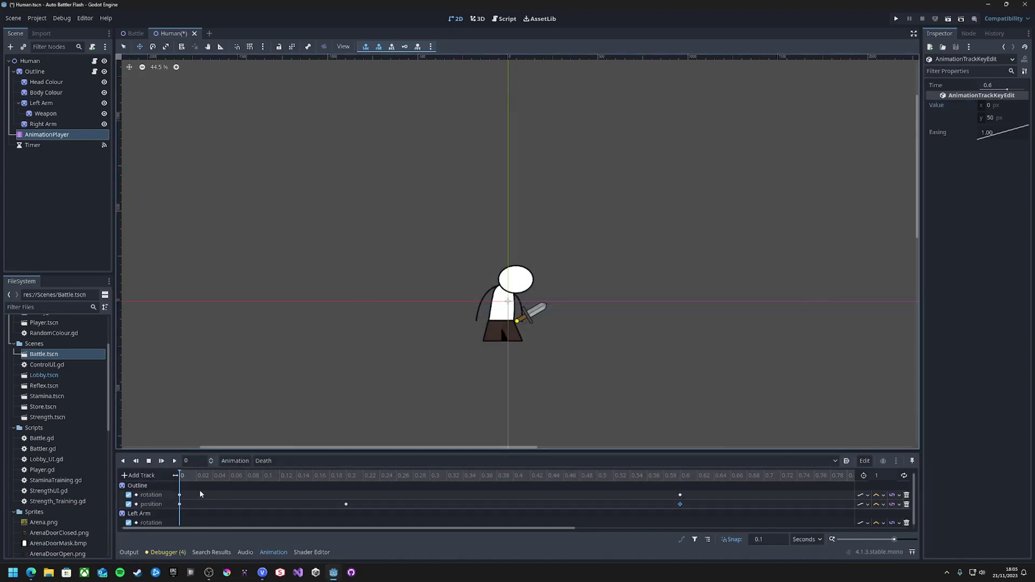
pyautogui.moveTo(374, 446); pyautogui.dragTo(378, 403, button='middle')
pyautogui.rightClick(348, 523)
pyautogui.click(352, 528)
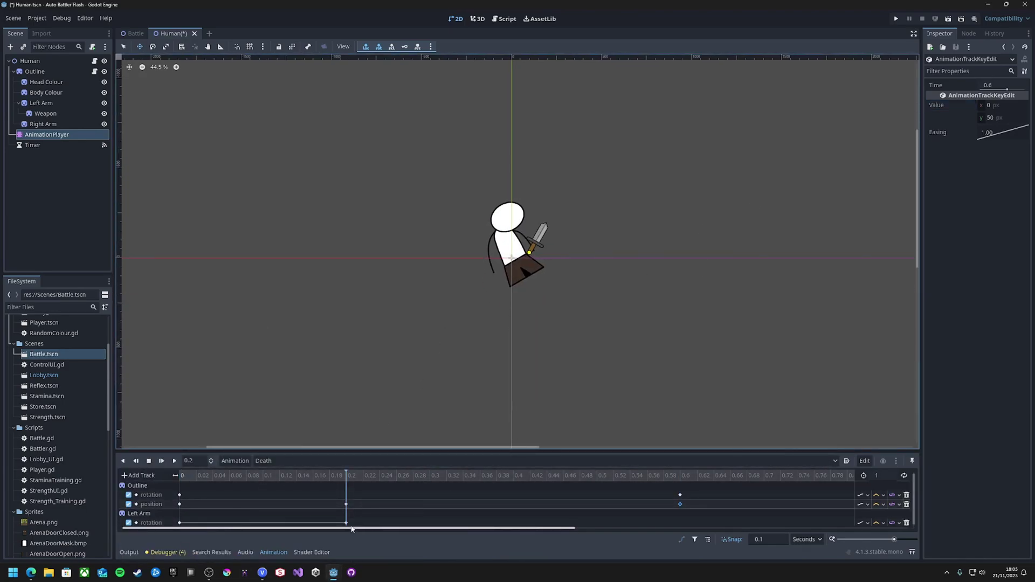
# Set the 0.2 s Left Arm rotation keyframe to 50° and check the arm's pose at that time
pyautogui.click(991, 105)
pyautogui.write('50')
pyautogui.press('Return')
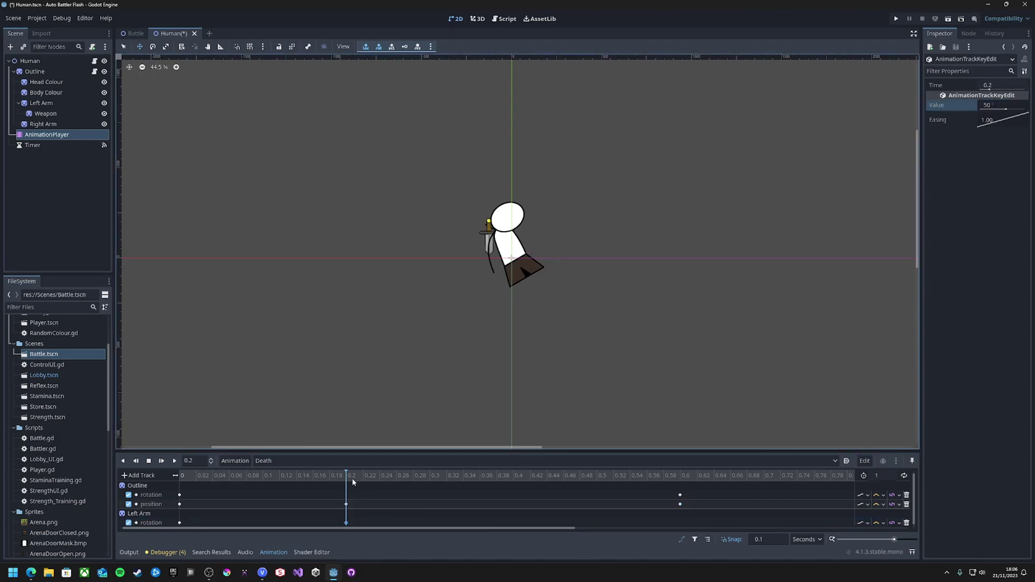
pyautogui.moveTo(350, 477)
pyautogui.mouseDown()
pyautogui.moveTo(282, 478)
pyautogui.moveTo(346, 479)
pyautogui.mouseUp()
pyautogui.click(346, 523)
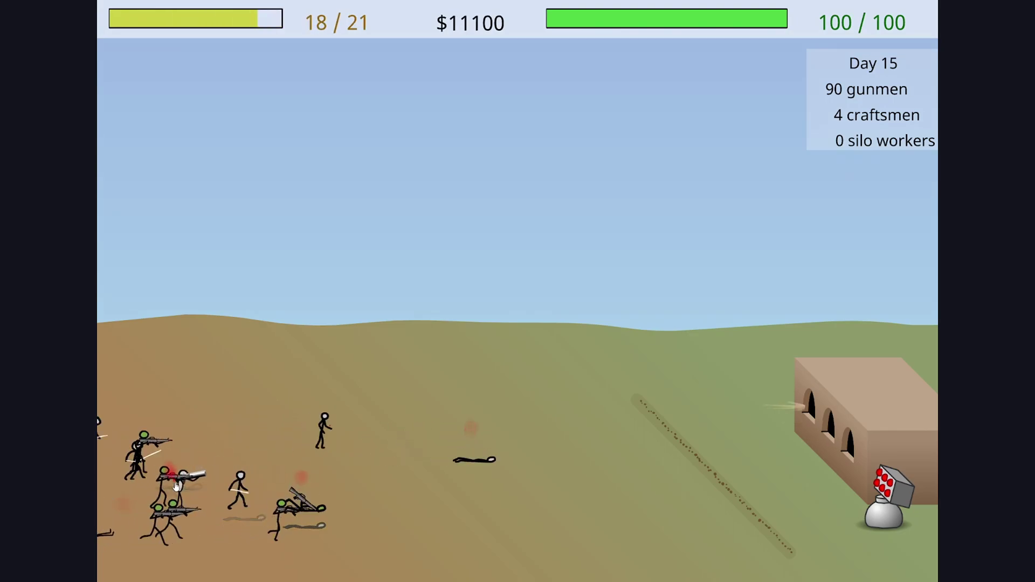
# Playtest Day 15 of the base defence game by shooting the attacking stick figures and reloading
pyautogui.click(189, 492)
pyautogui.click(175, 482)
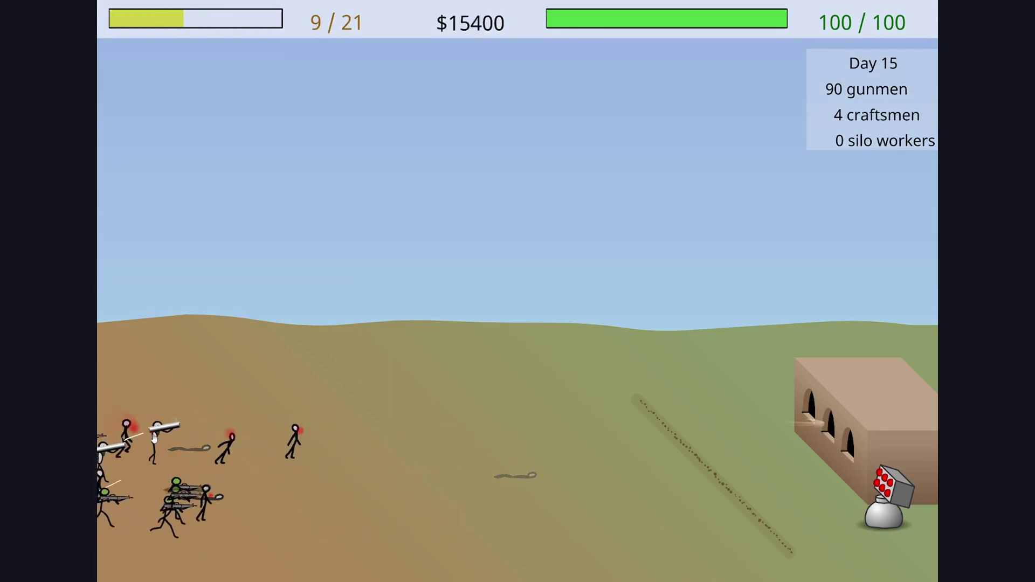
pyautogui.click(273, 502)
pyautogui.press('space')
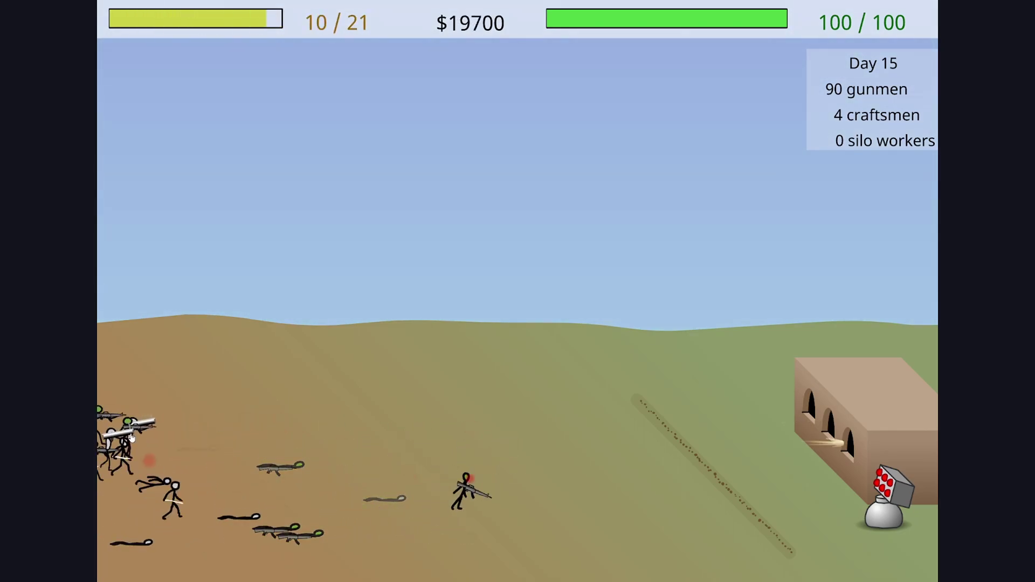